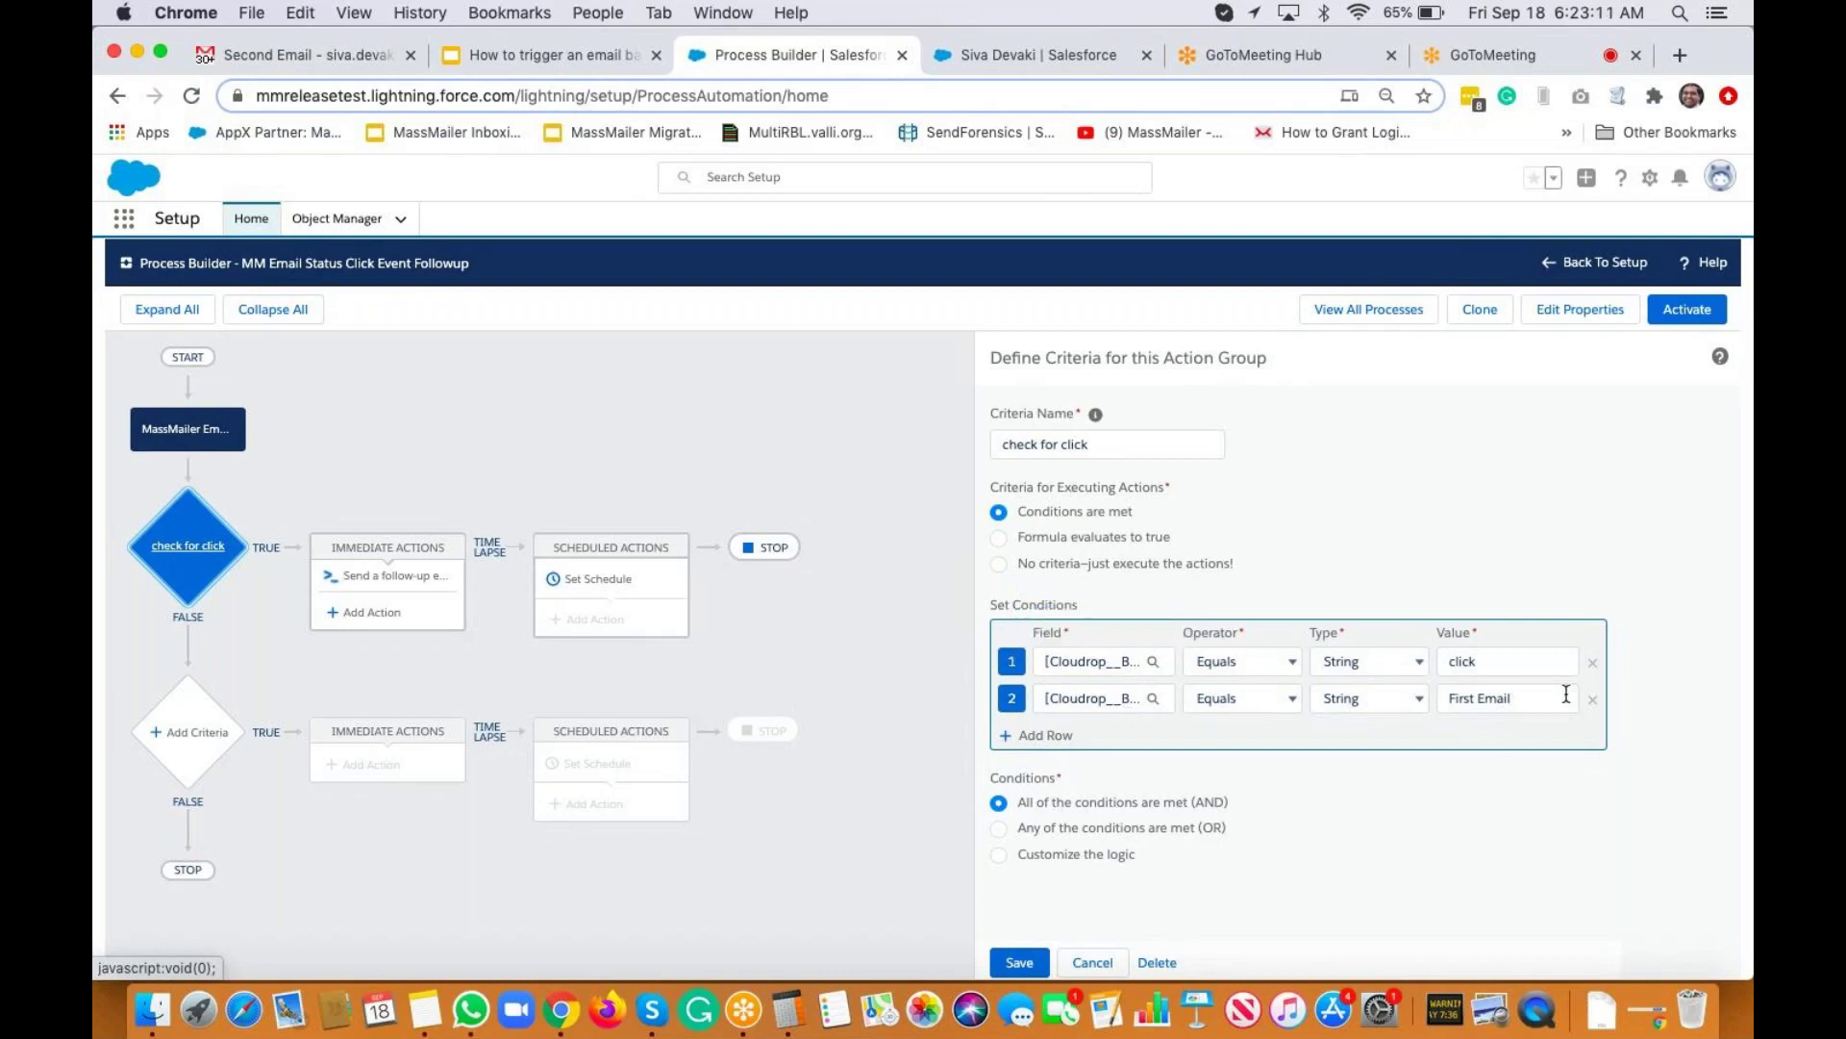
Set the first condition of the check for click criteria to the Event field with the value click.
{"action": "left_click", "coordinate": [1096, 661]}
{"action": "type", "text": "event"}
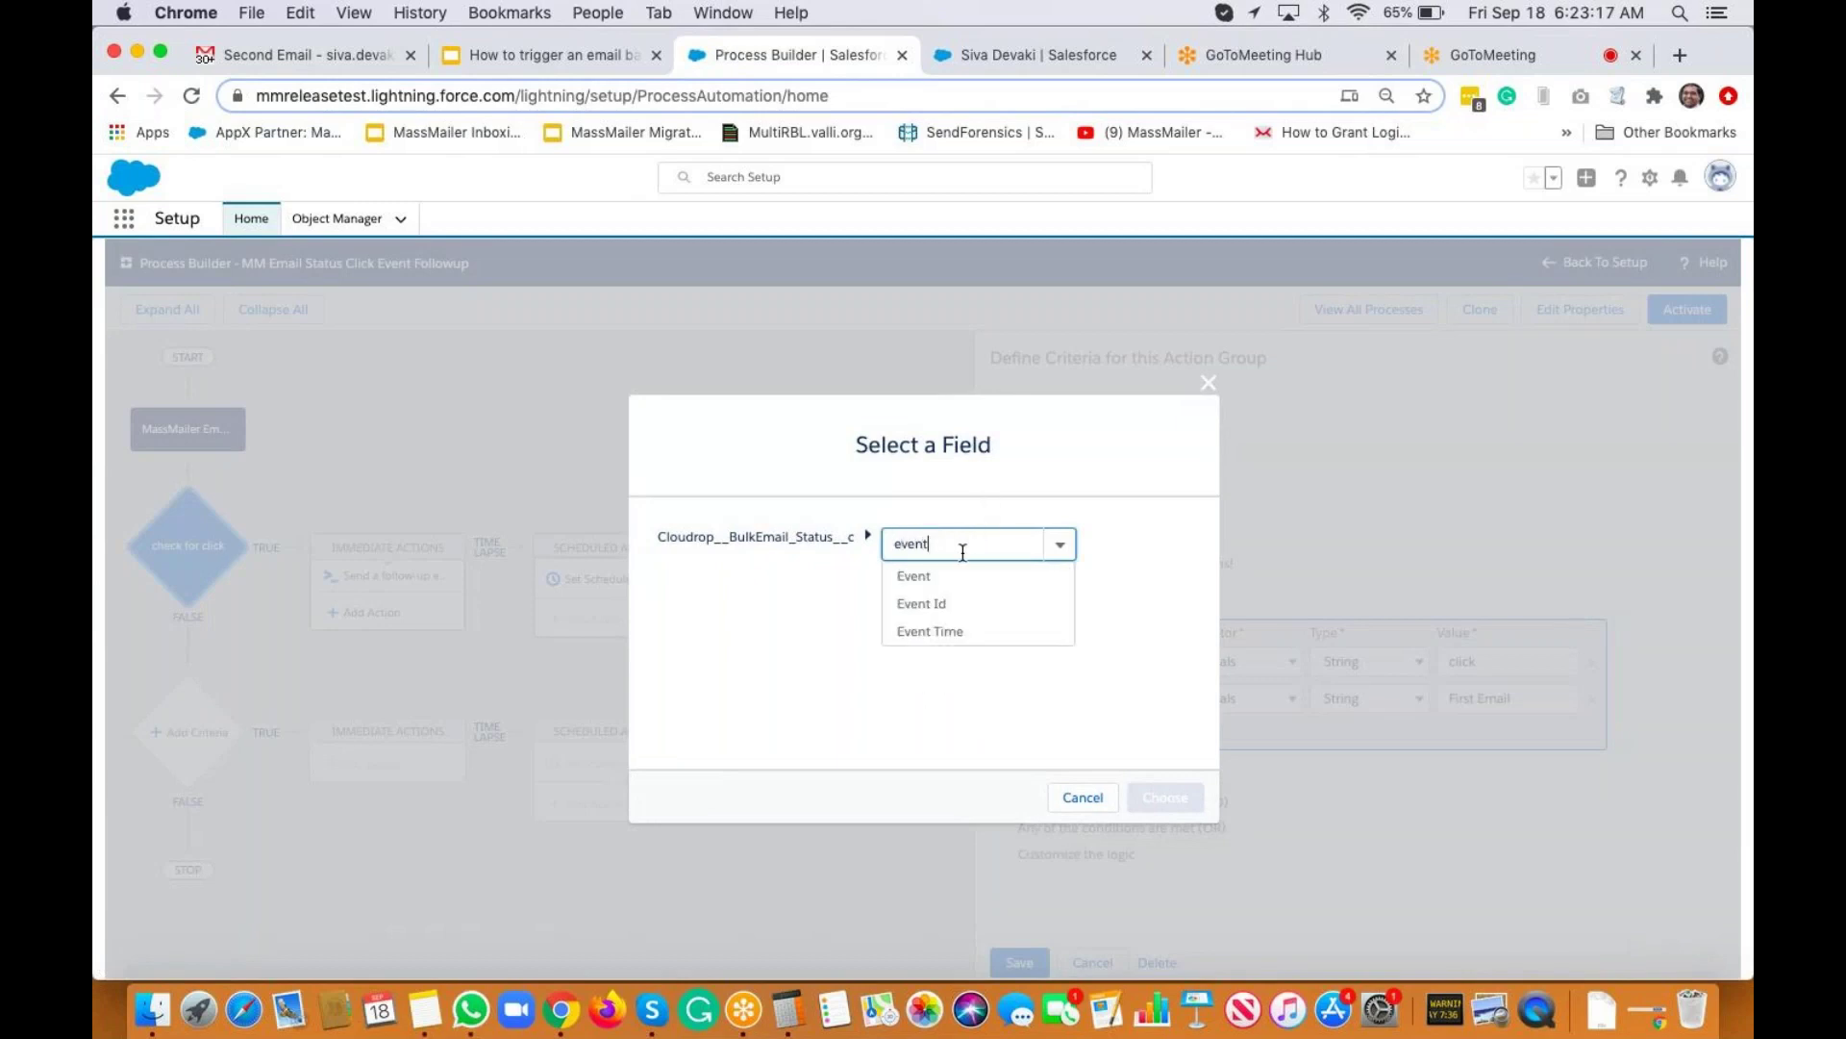
{"action": "left_click", "coordinate": [955, 578]}
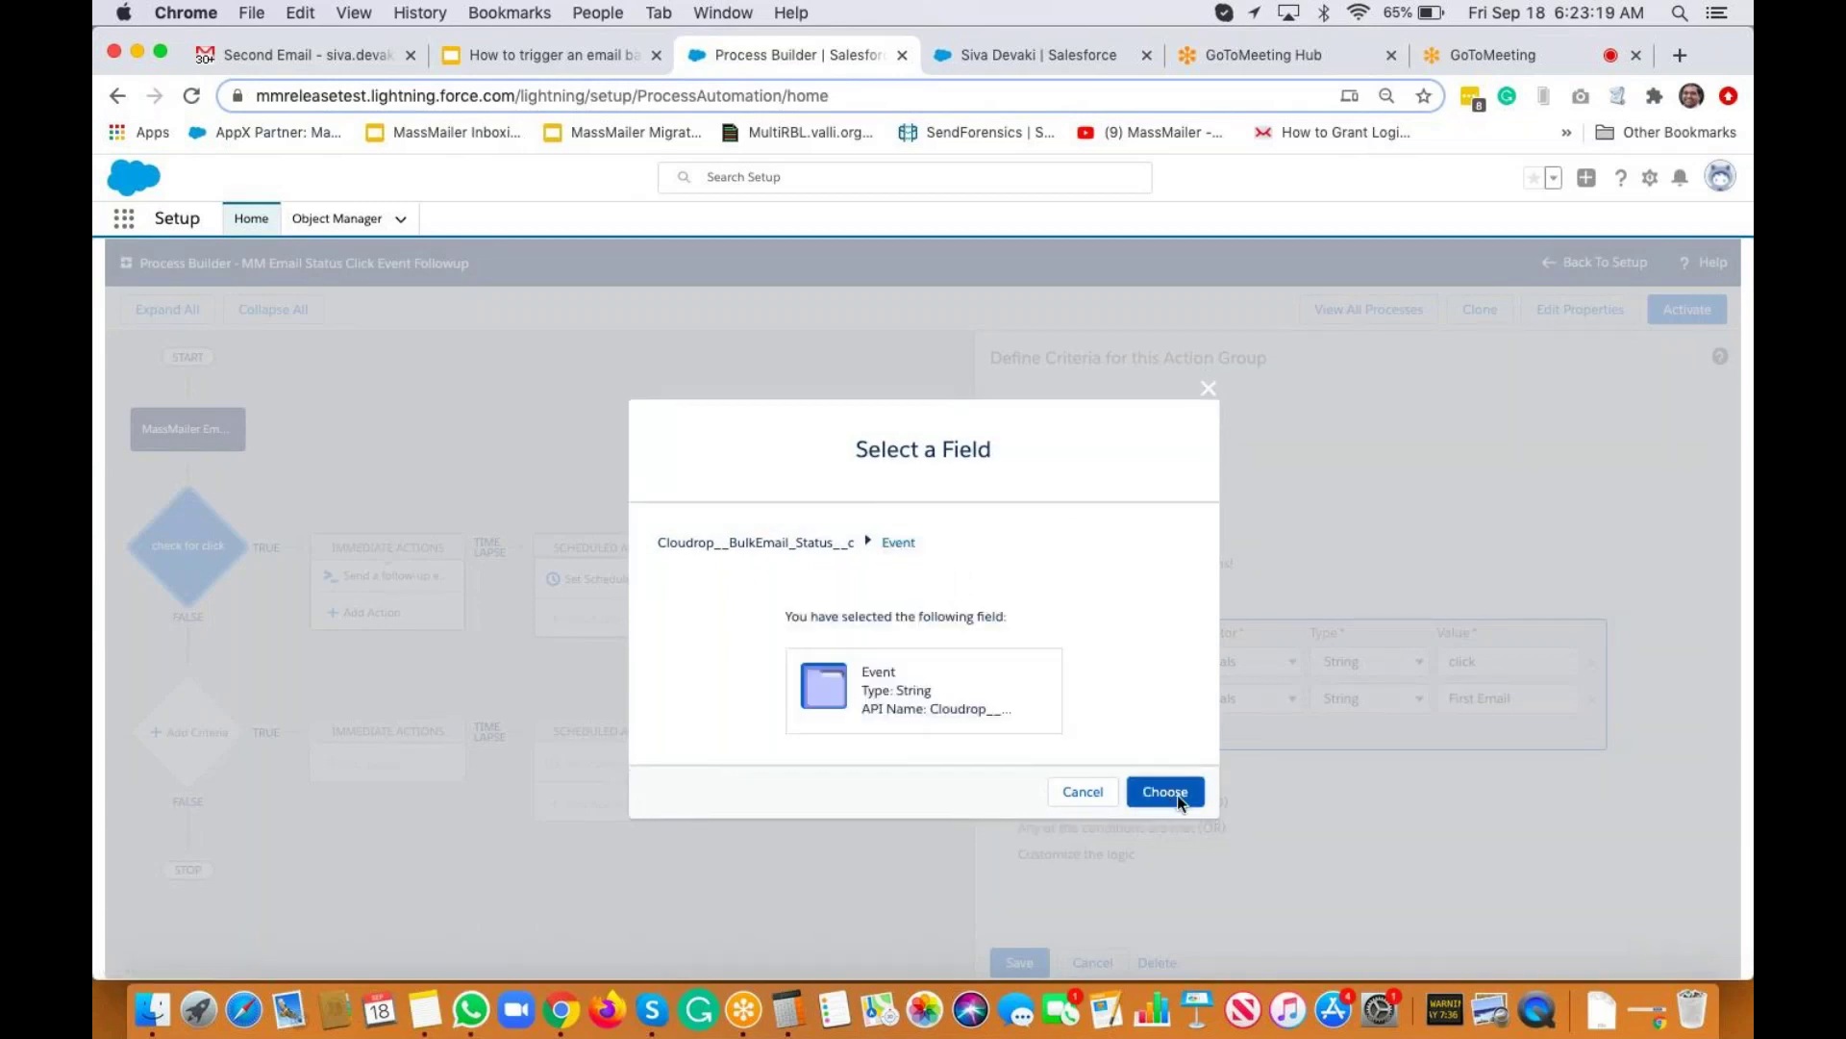
{"action": "left_click", "coordinate": [1177, 794]}
{"action": "left_click", "coordinate": [1464, 659]}
{"action": "type", "text": "cli"}
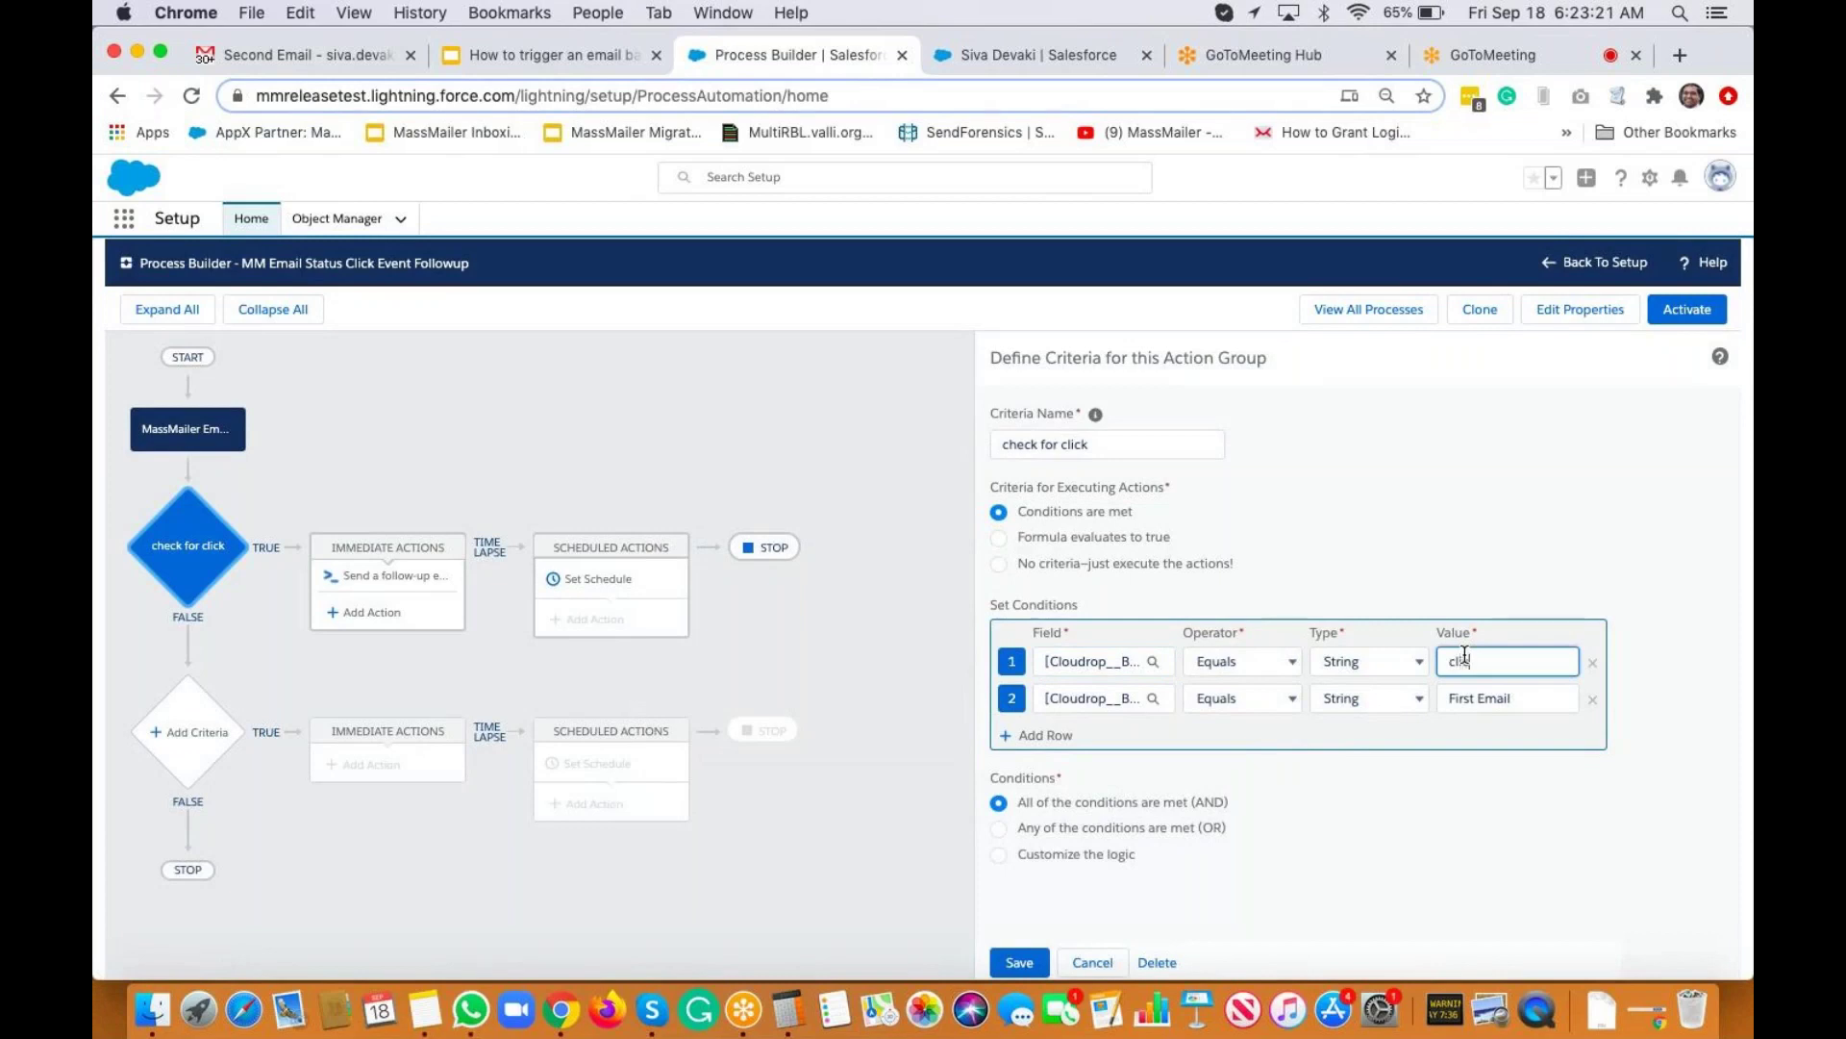
{"action": "left_click", "coordinate": [1537, 486]}
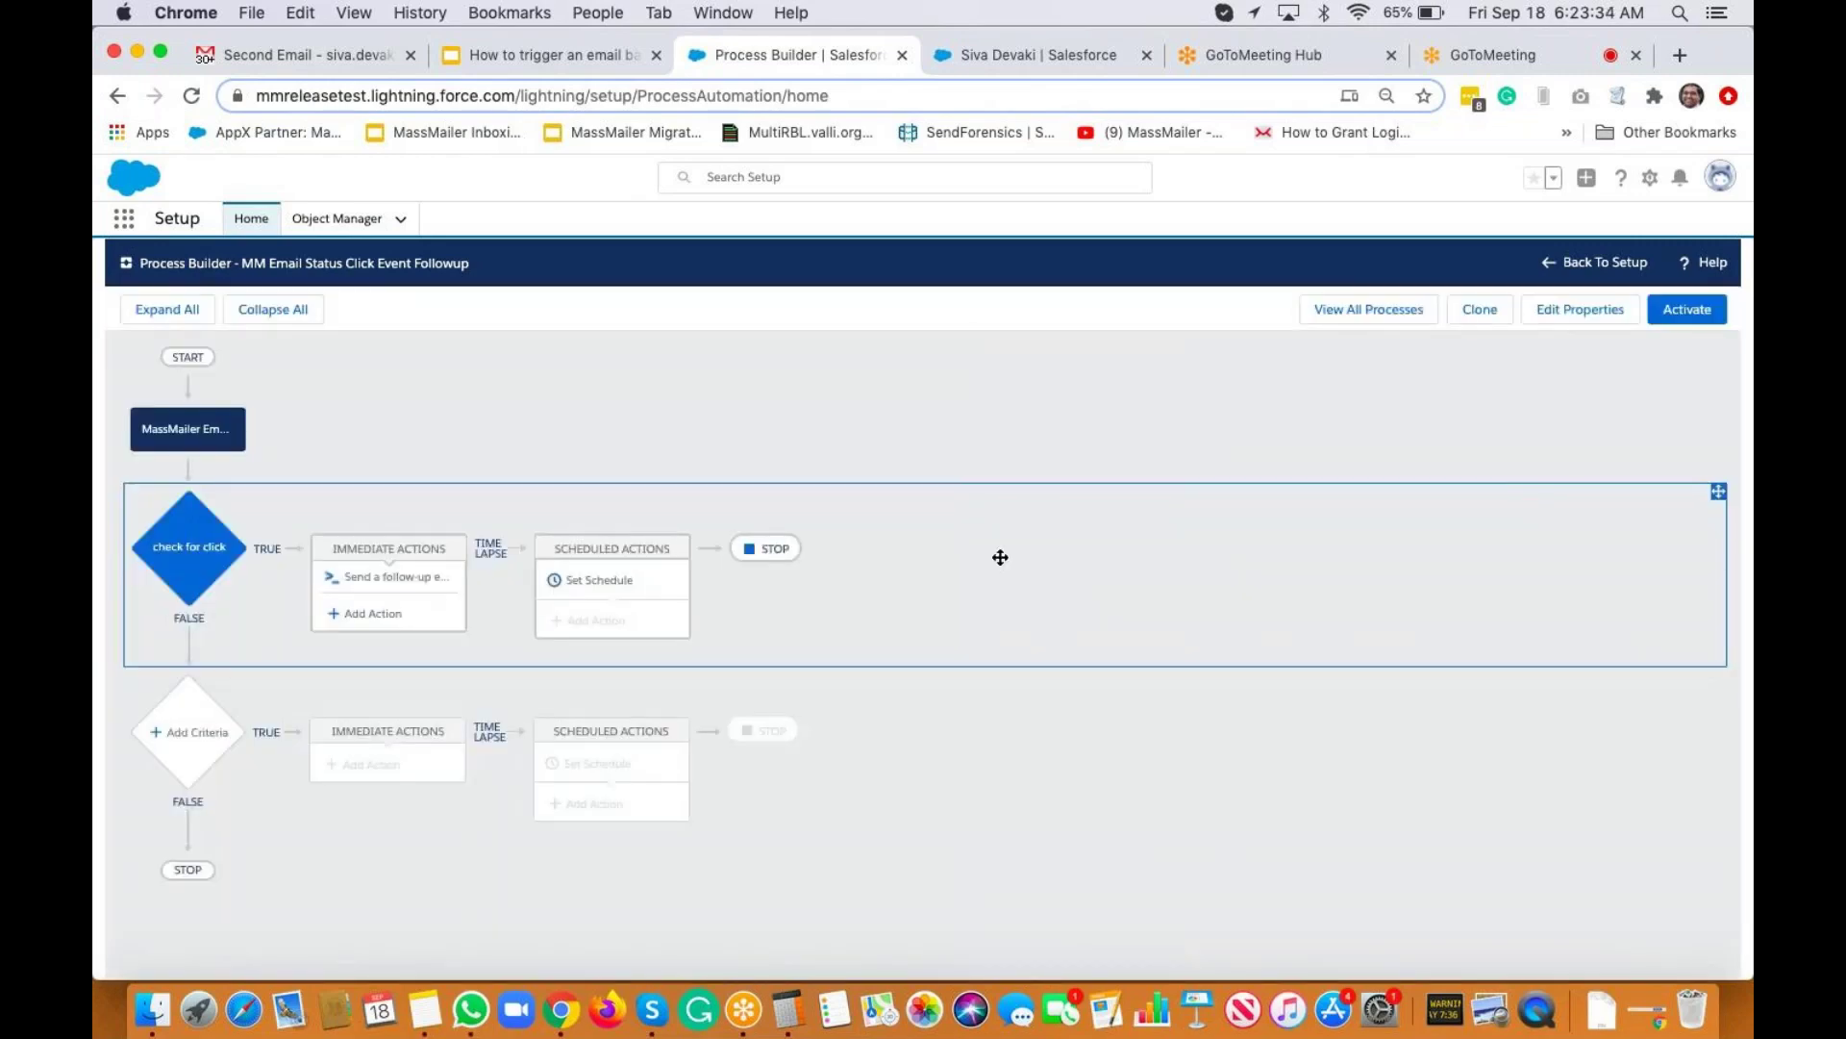
In the Send a follow-up email action, set the Record Id Field variable to the Contact's Contact ID field.
{"action": "left_click", "coordinate": [420, 581]}
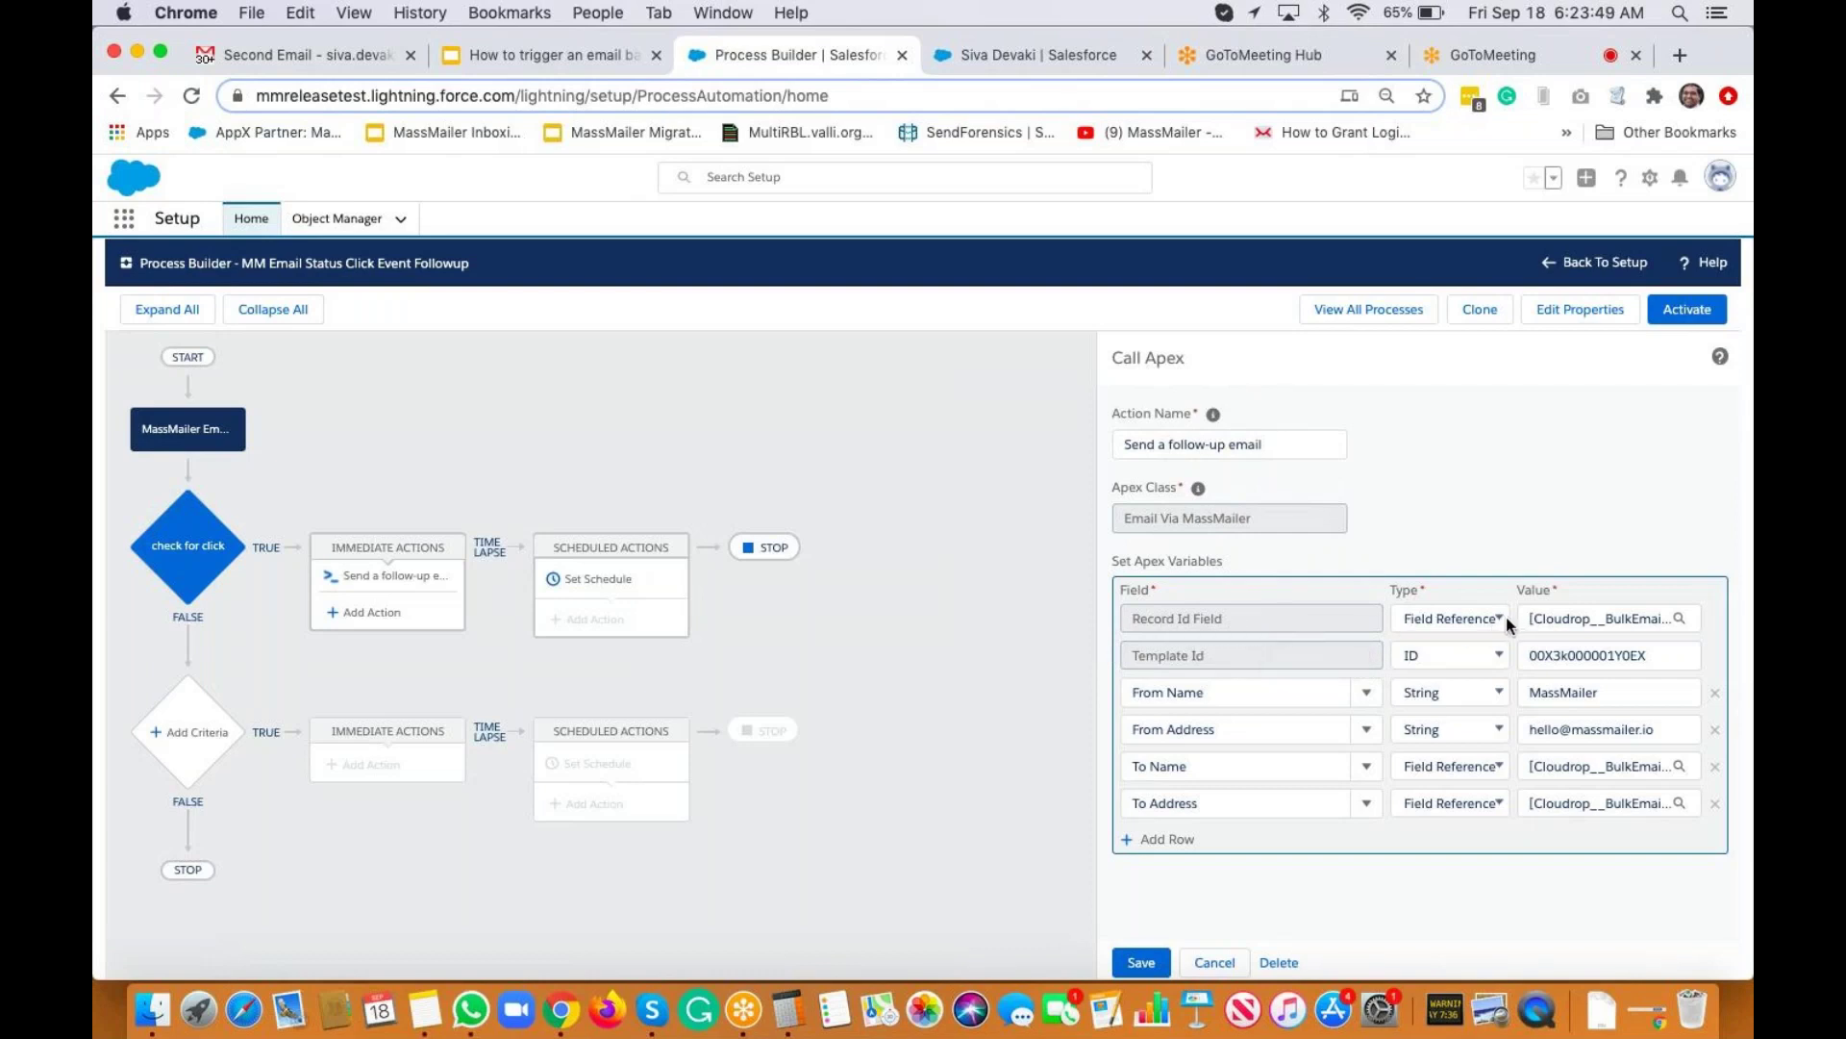
{"action": "left_click", "coordinate": [1587, 625]}
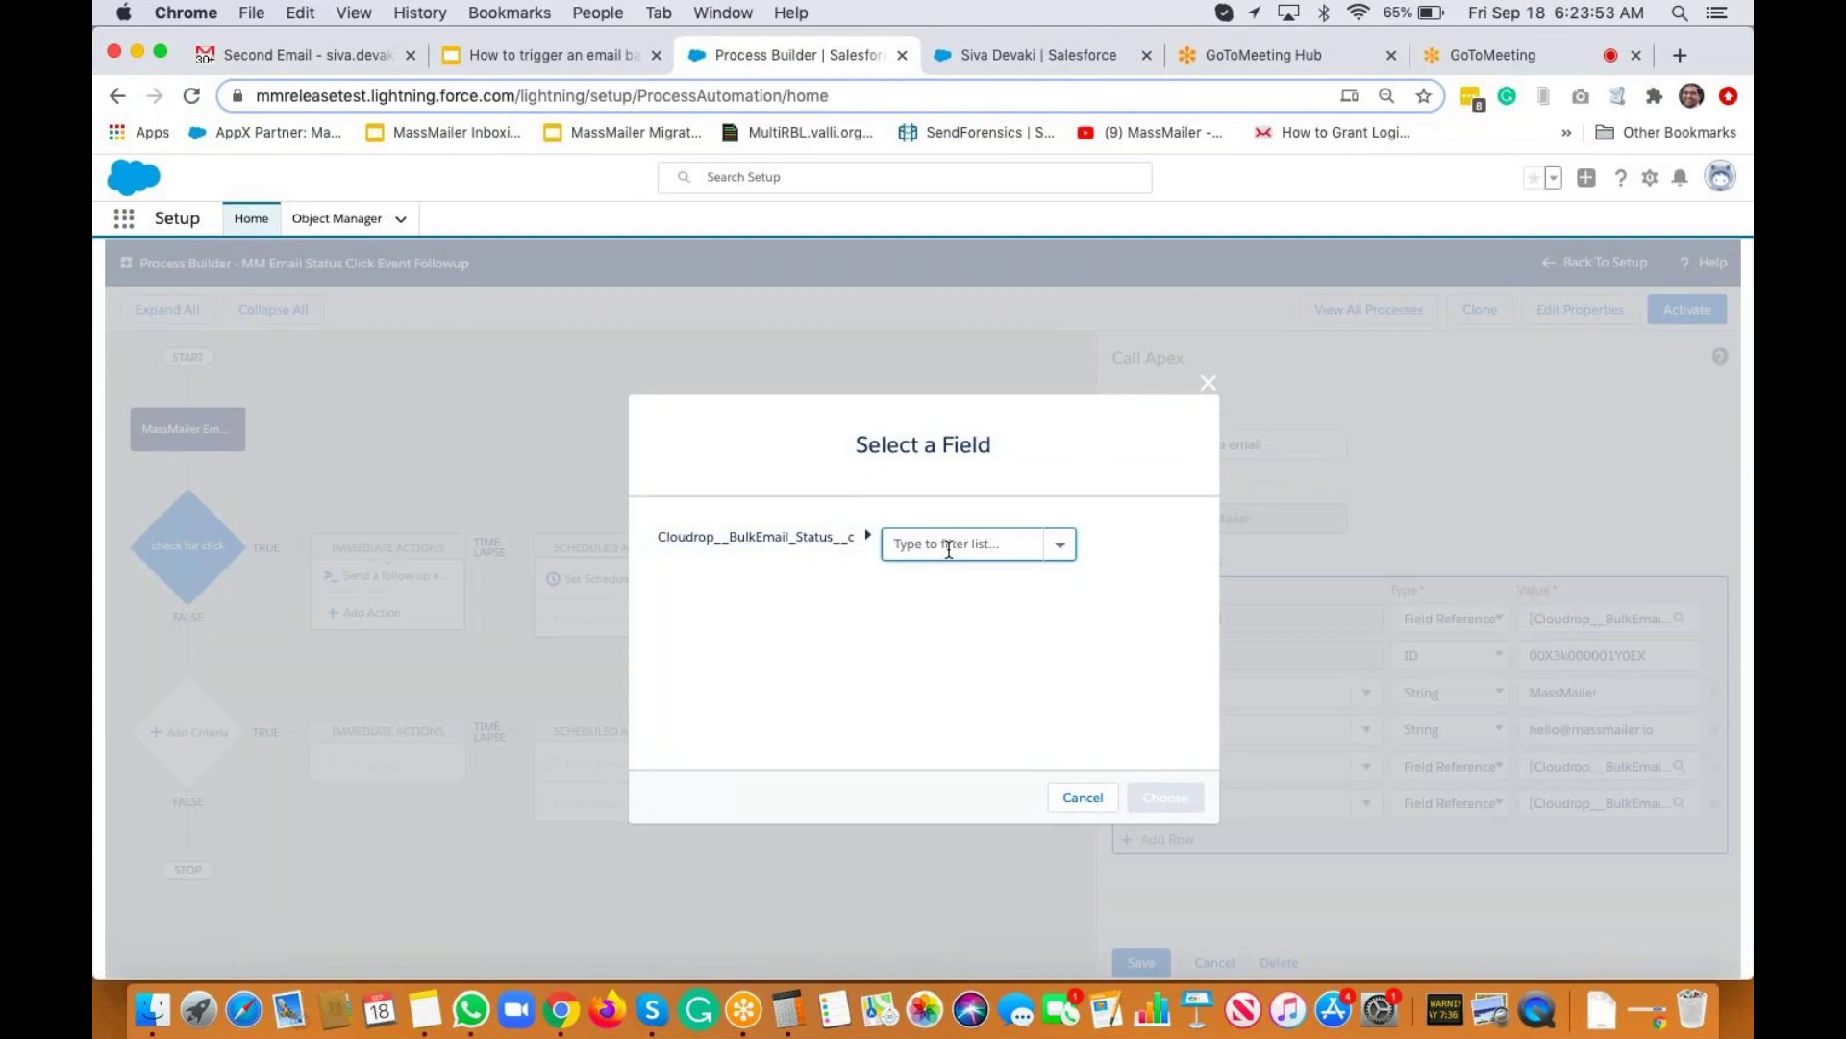
{"action": "left_click", "coordinate": [1062, 560]}
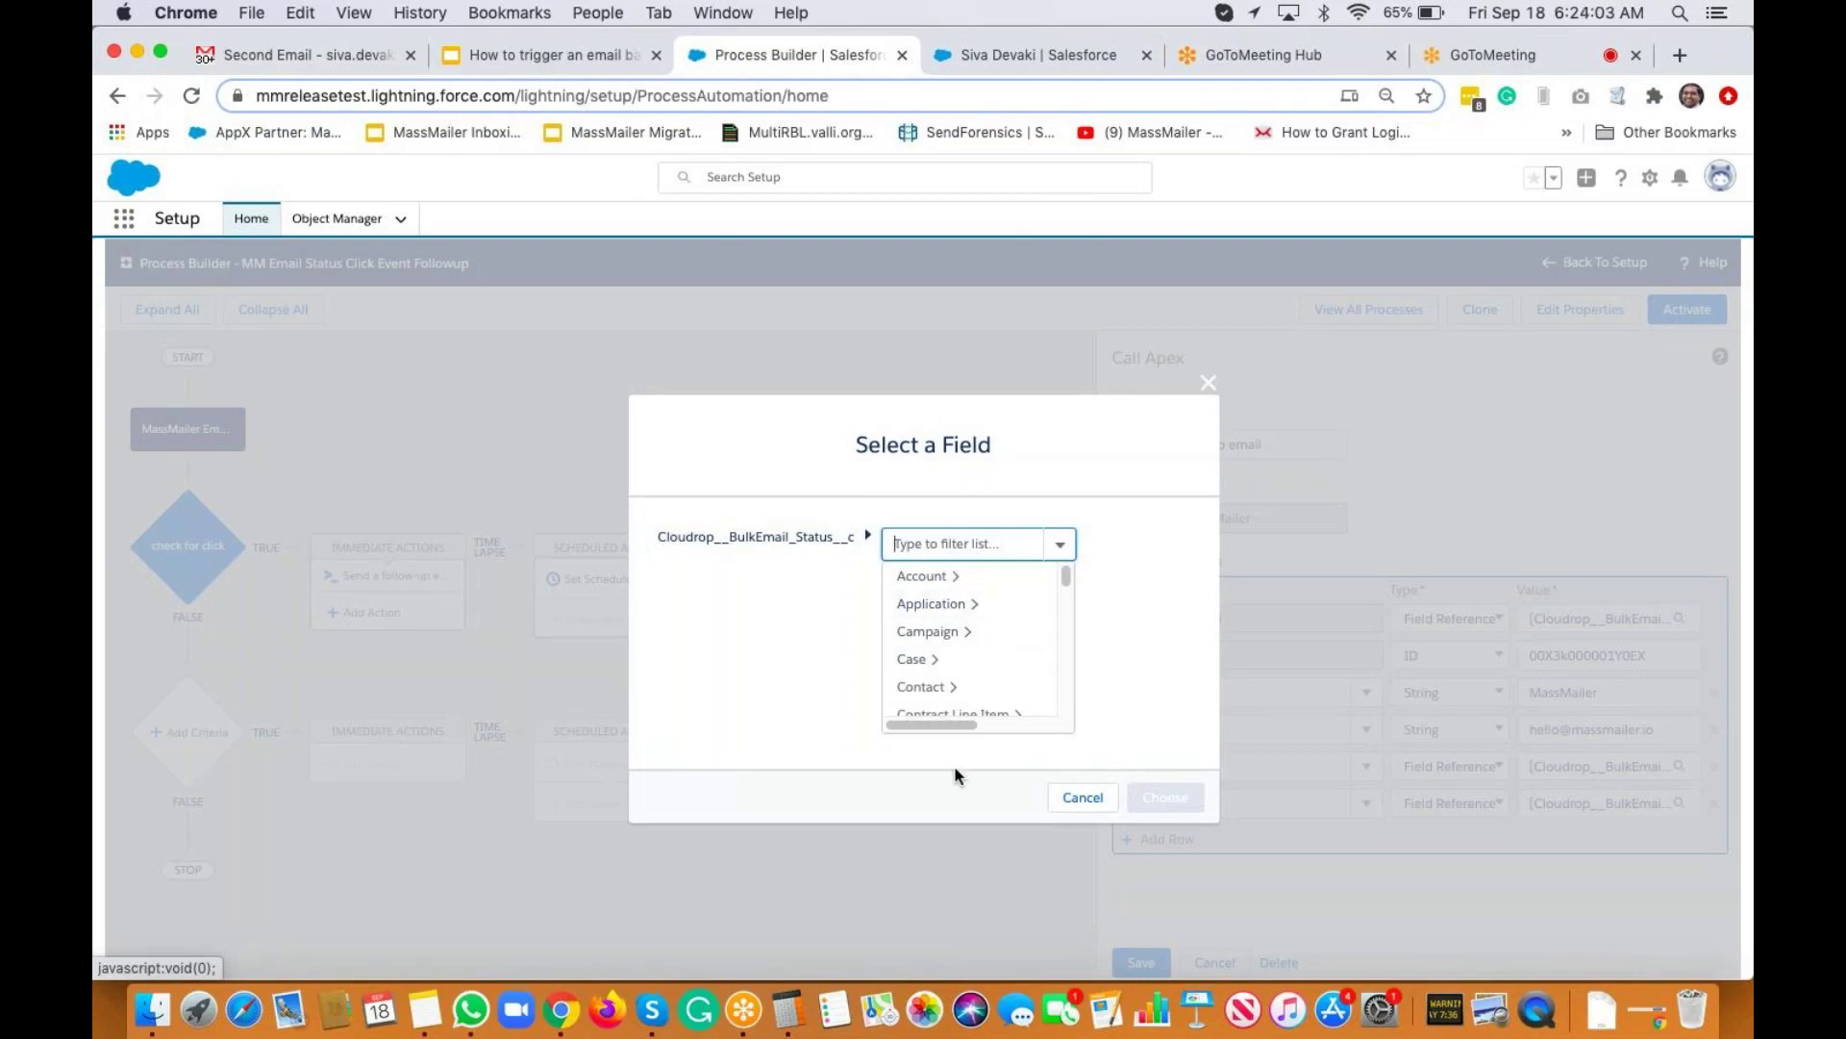
{"action": "left_click", "coordinate": [951, 689]}
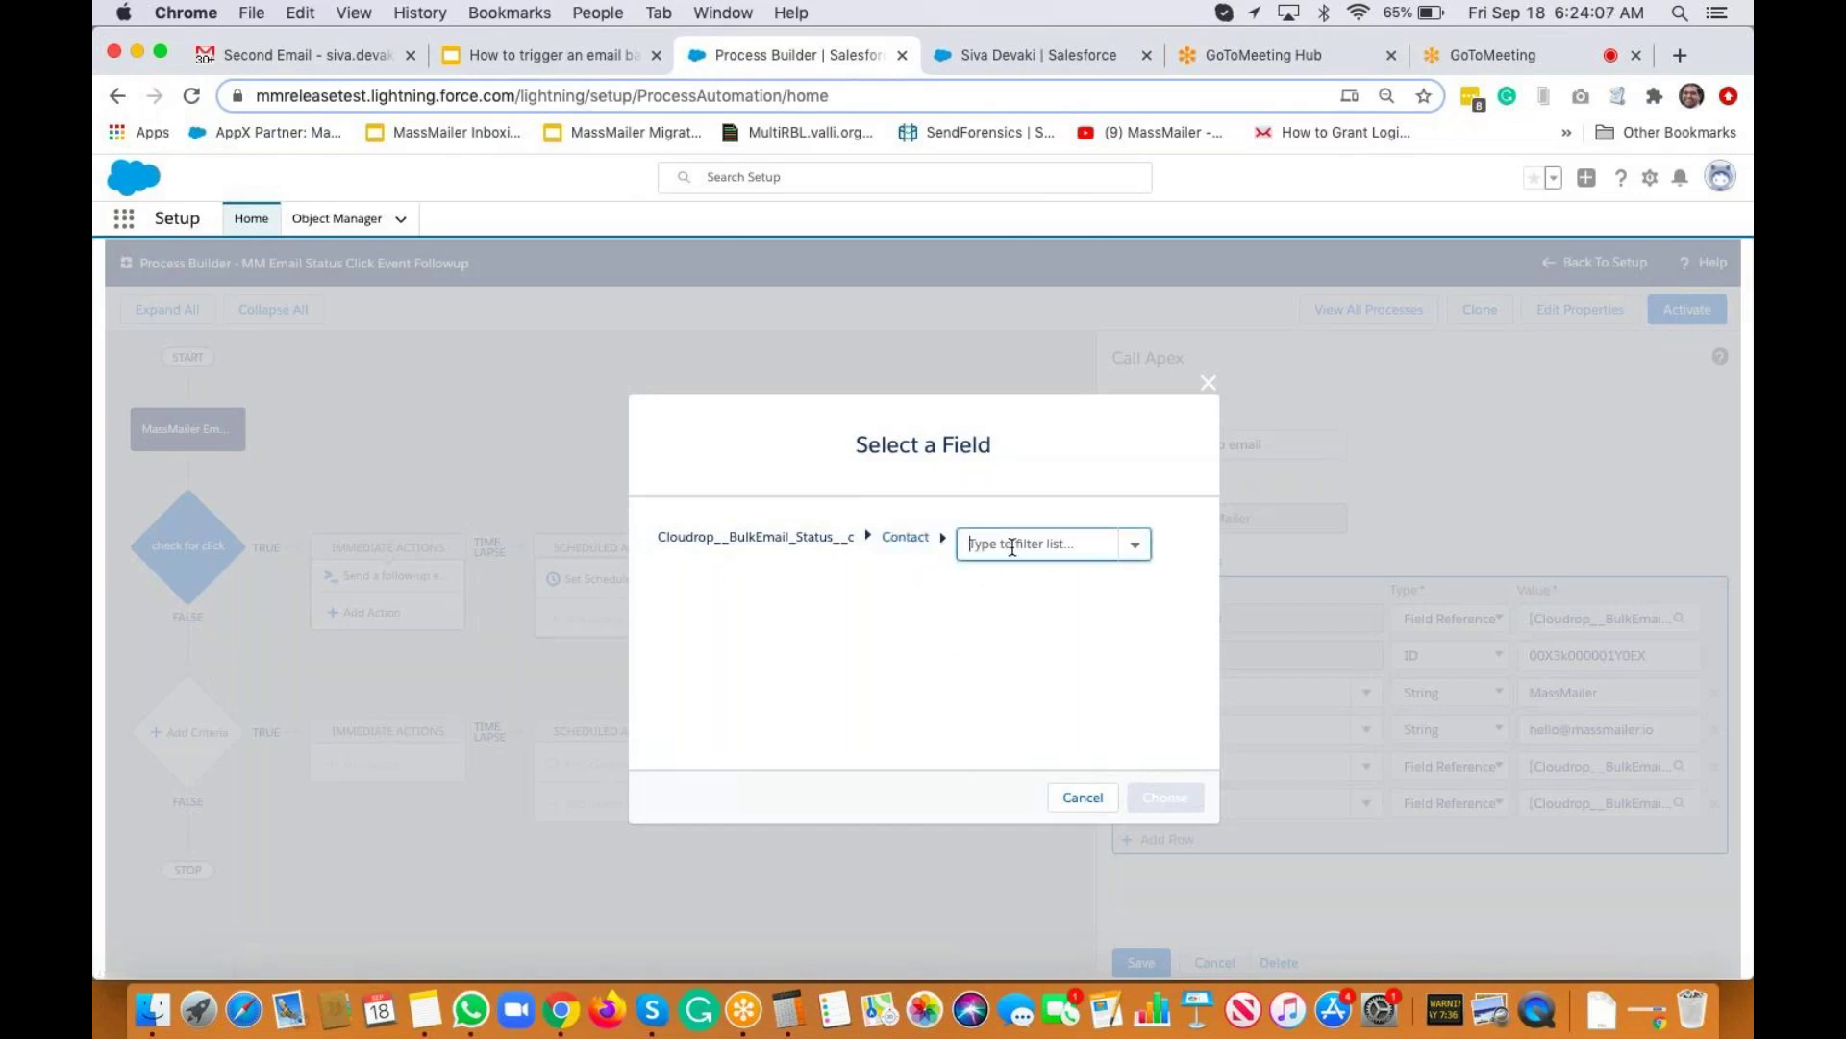
{"action": "type", "text": "contac"}
{"action": "key", "text": "BackSpace"}
{"action": "key", "text": "BackSpace"}
{"action": "type", "text": "tact"}
{"action": "left_click", "coordinate": [1006, 575]}
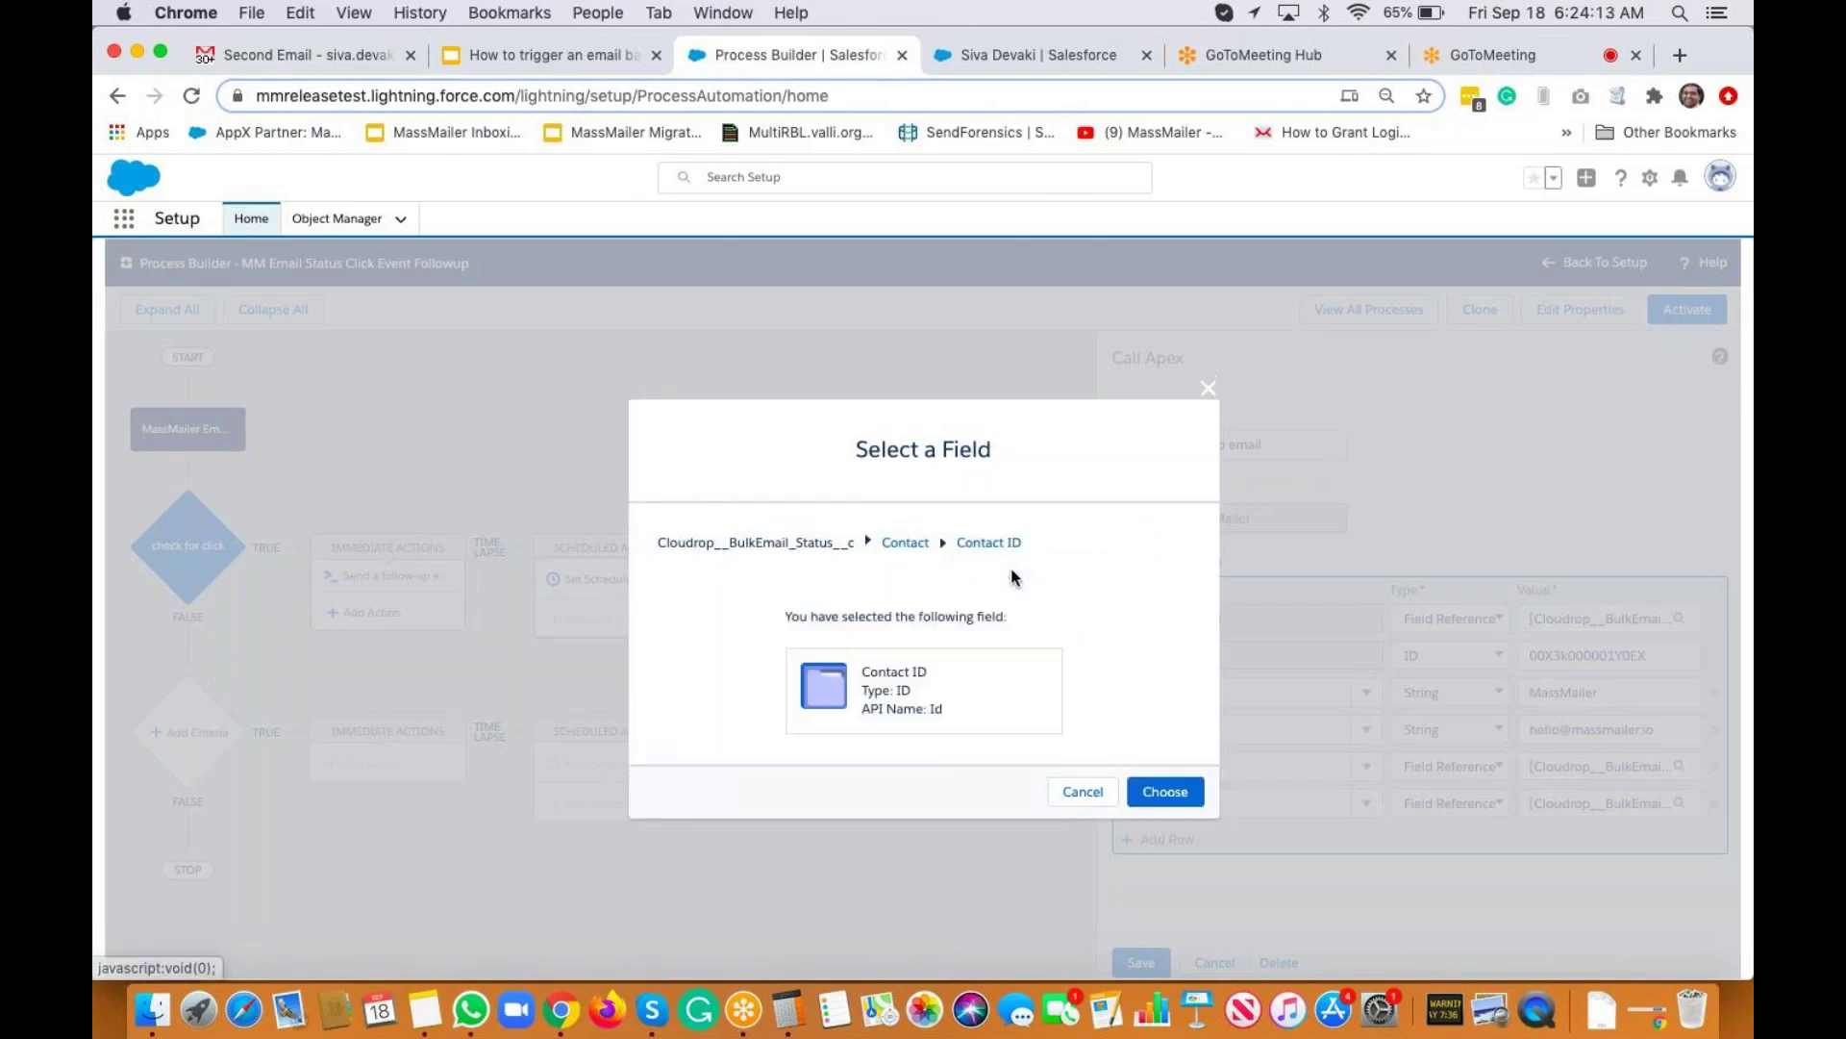
{"action": "left_click", "coordinate": [1163, 793]}
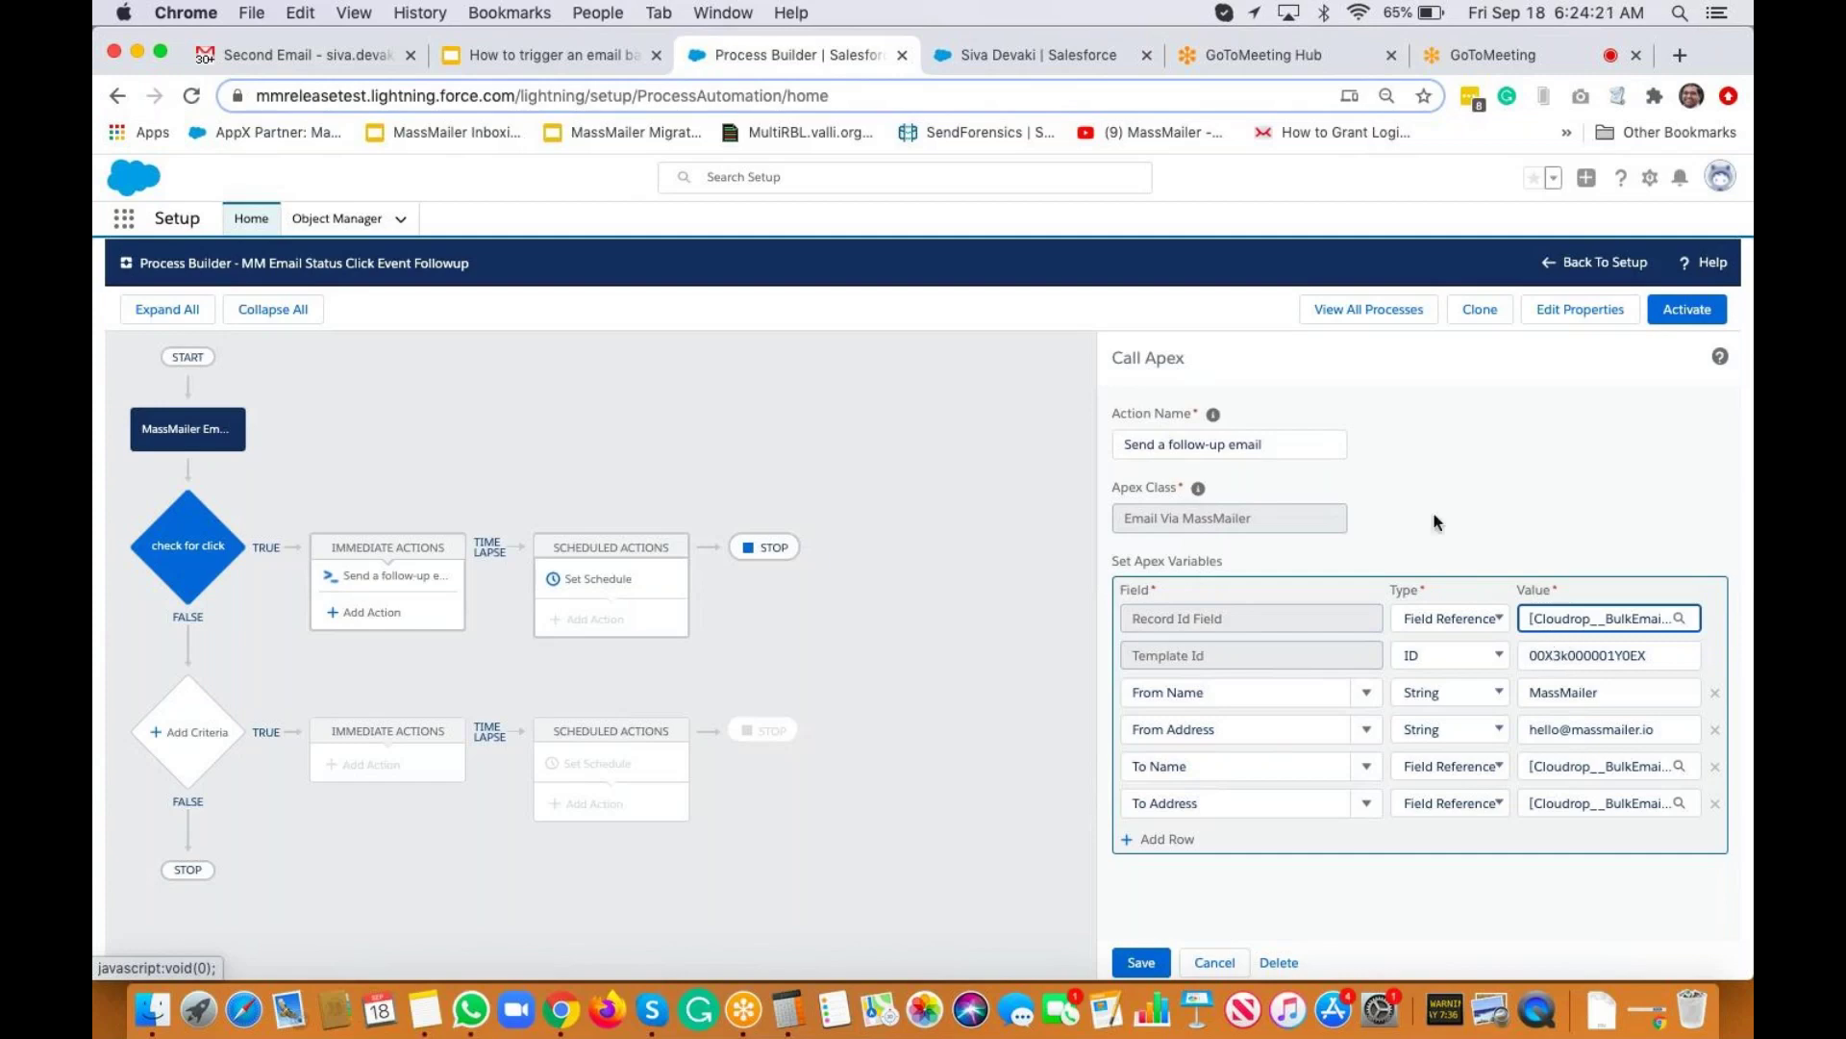
Open Setup from the contact record's tab, find Classic Email Templates and open the First Email template.
{"action": "left_click", "coordinate": [1049, 55]}
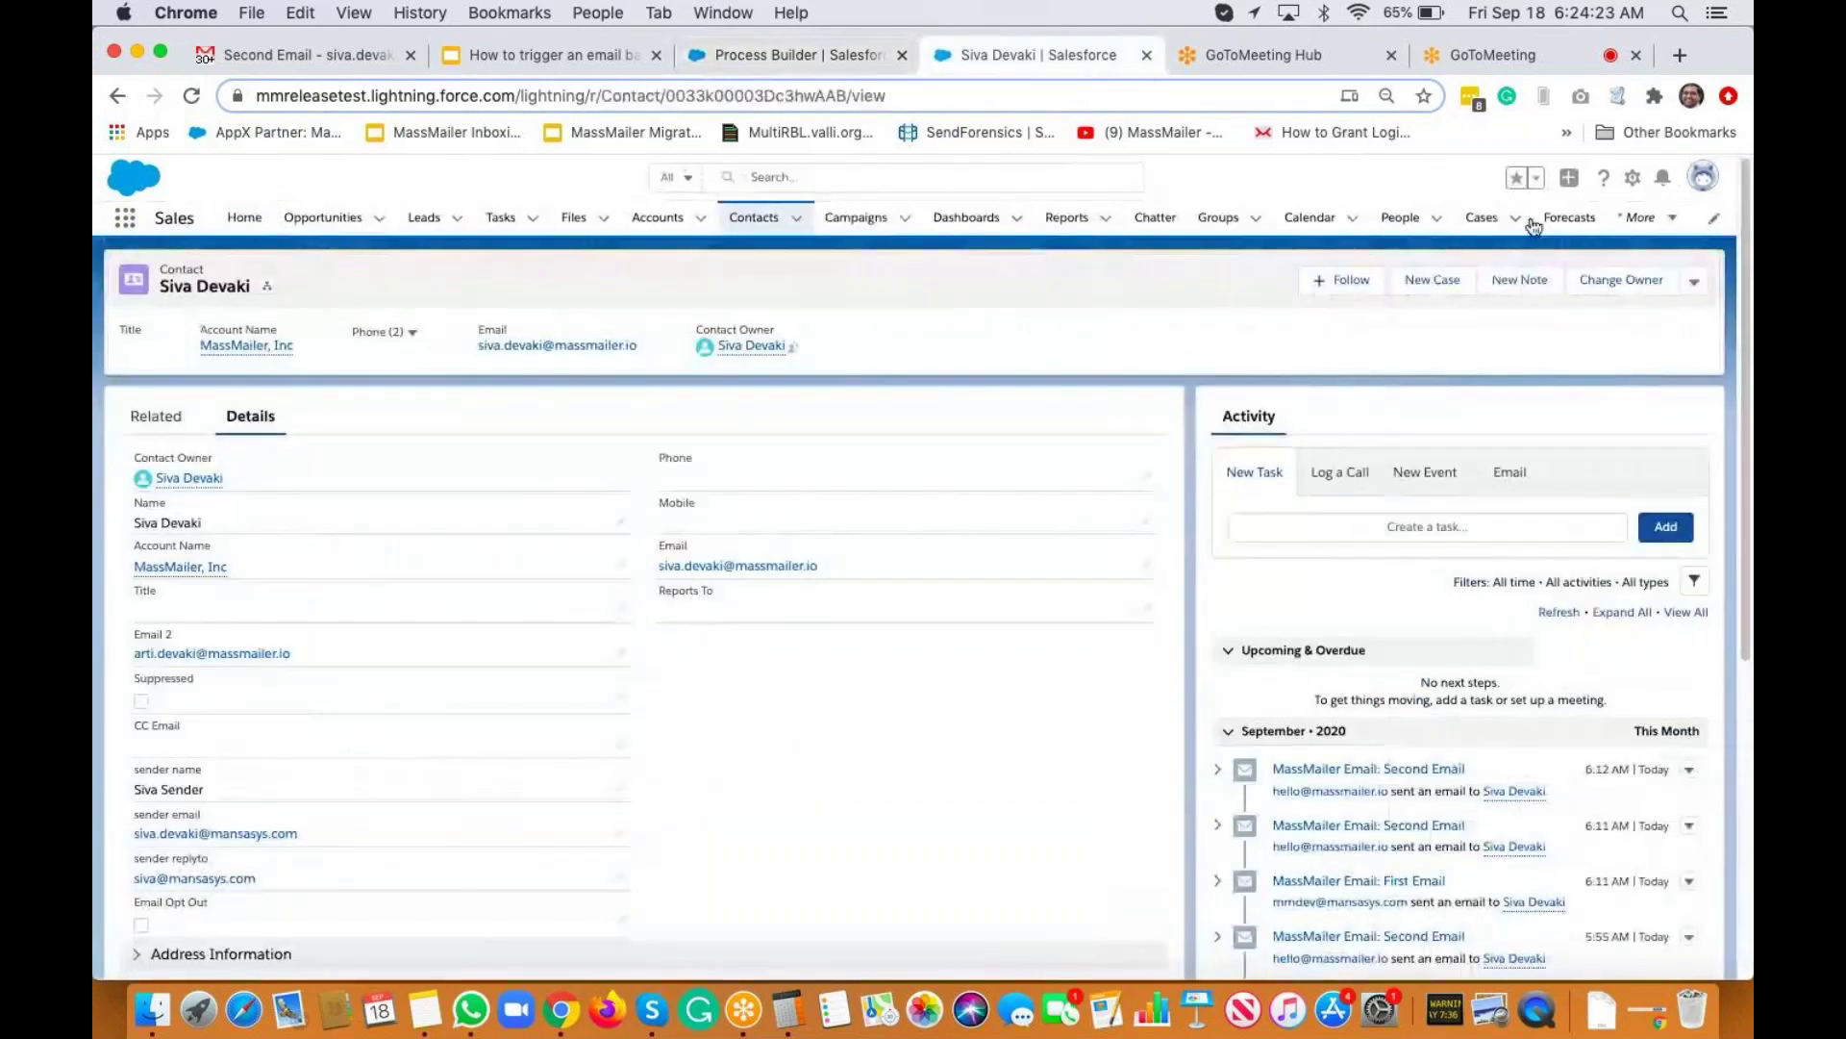
{"action": "left_click", "coordinate": [1631, 180]}
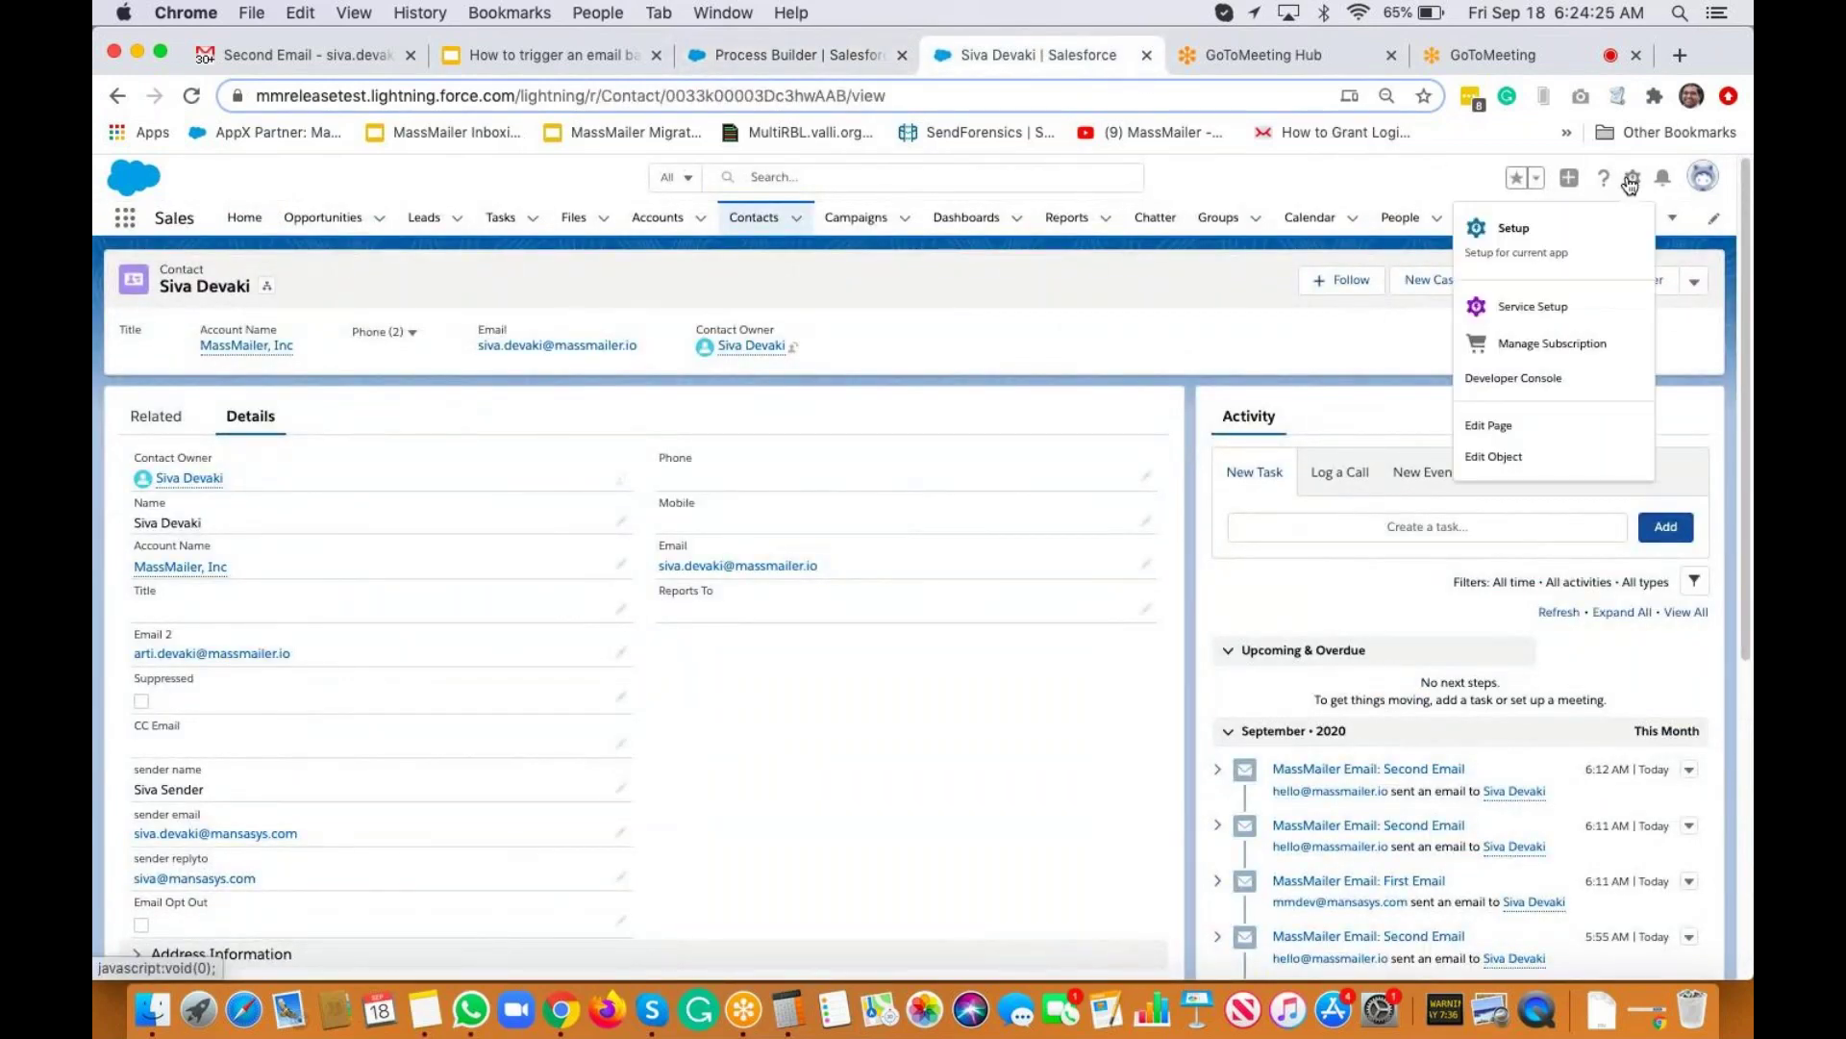
{"action": "left_click", "coordinate": [1539, 230]}
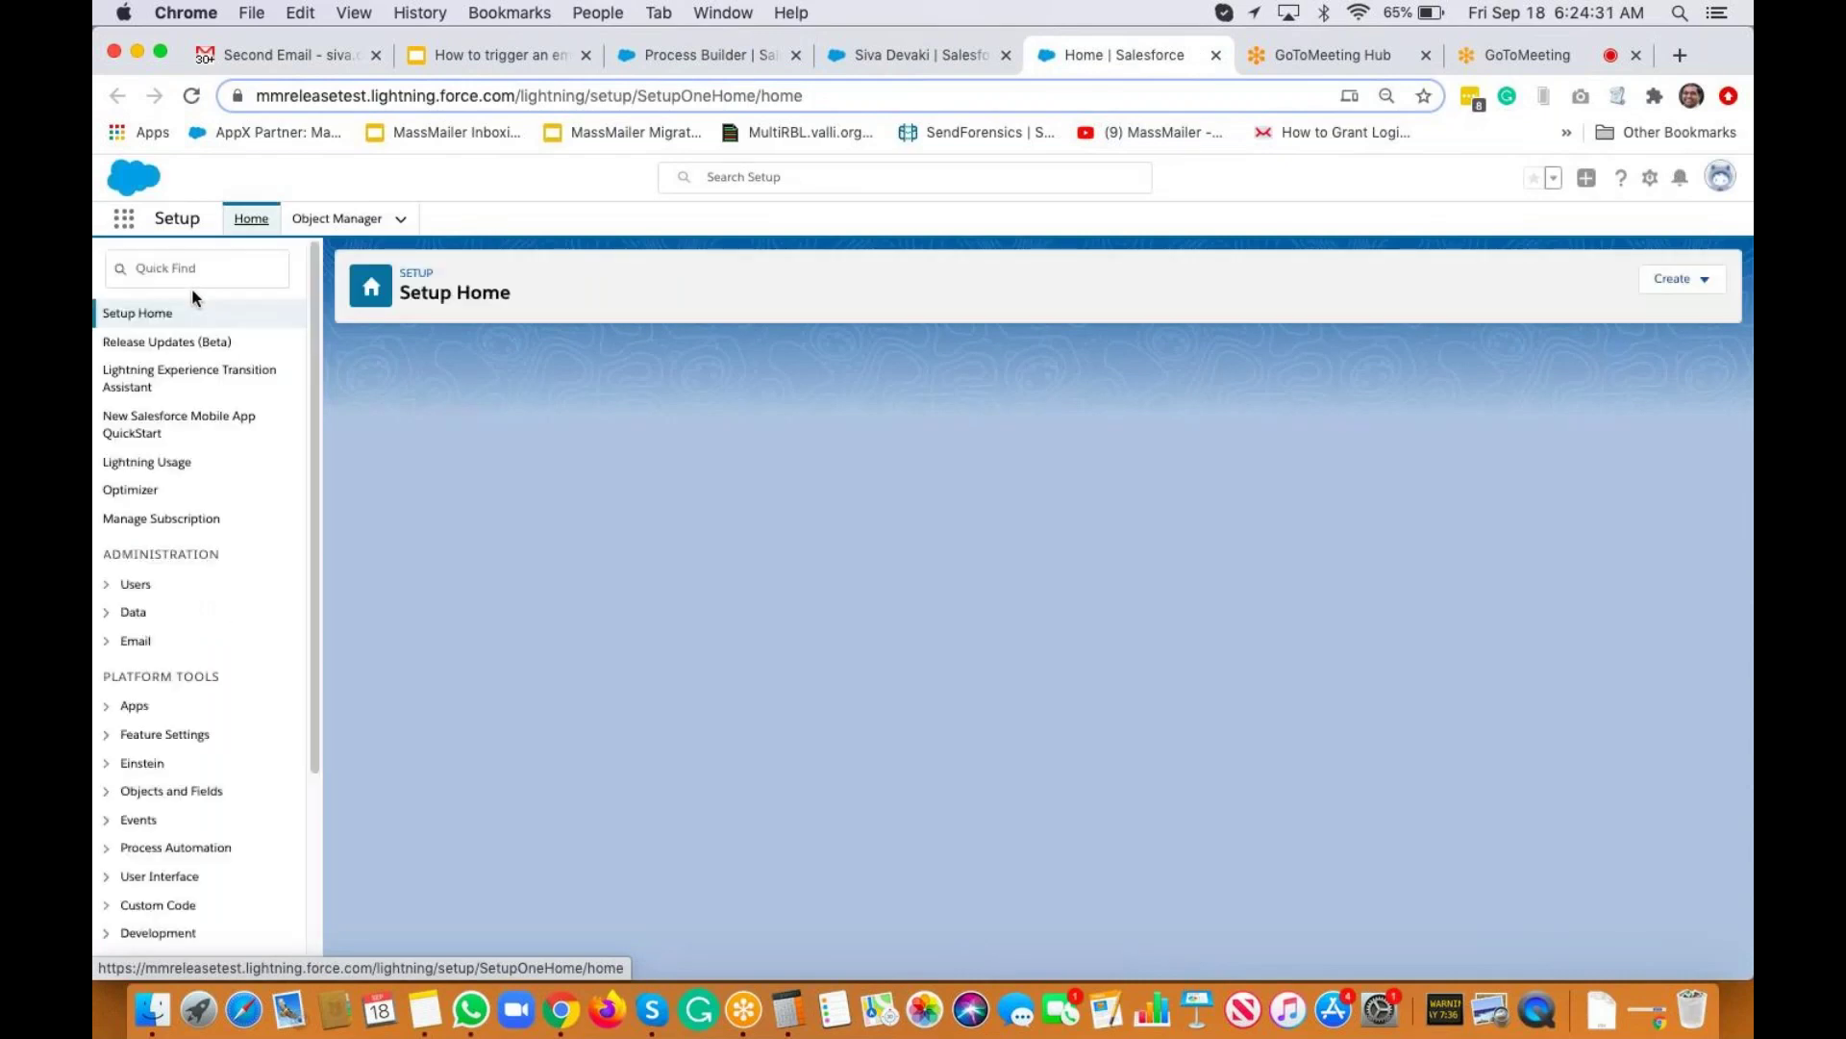
{"action": "left_click", "coordinate": [164, 269]}
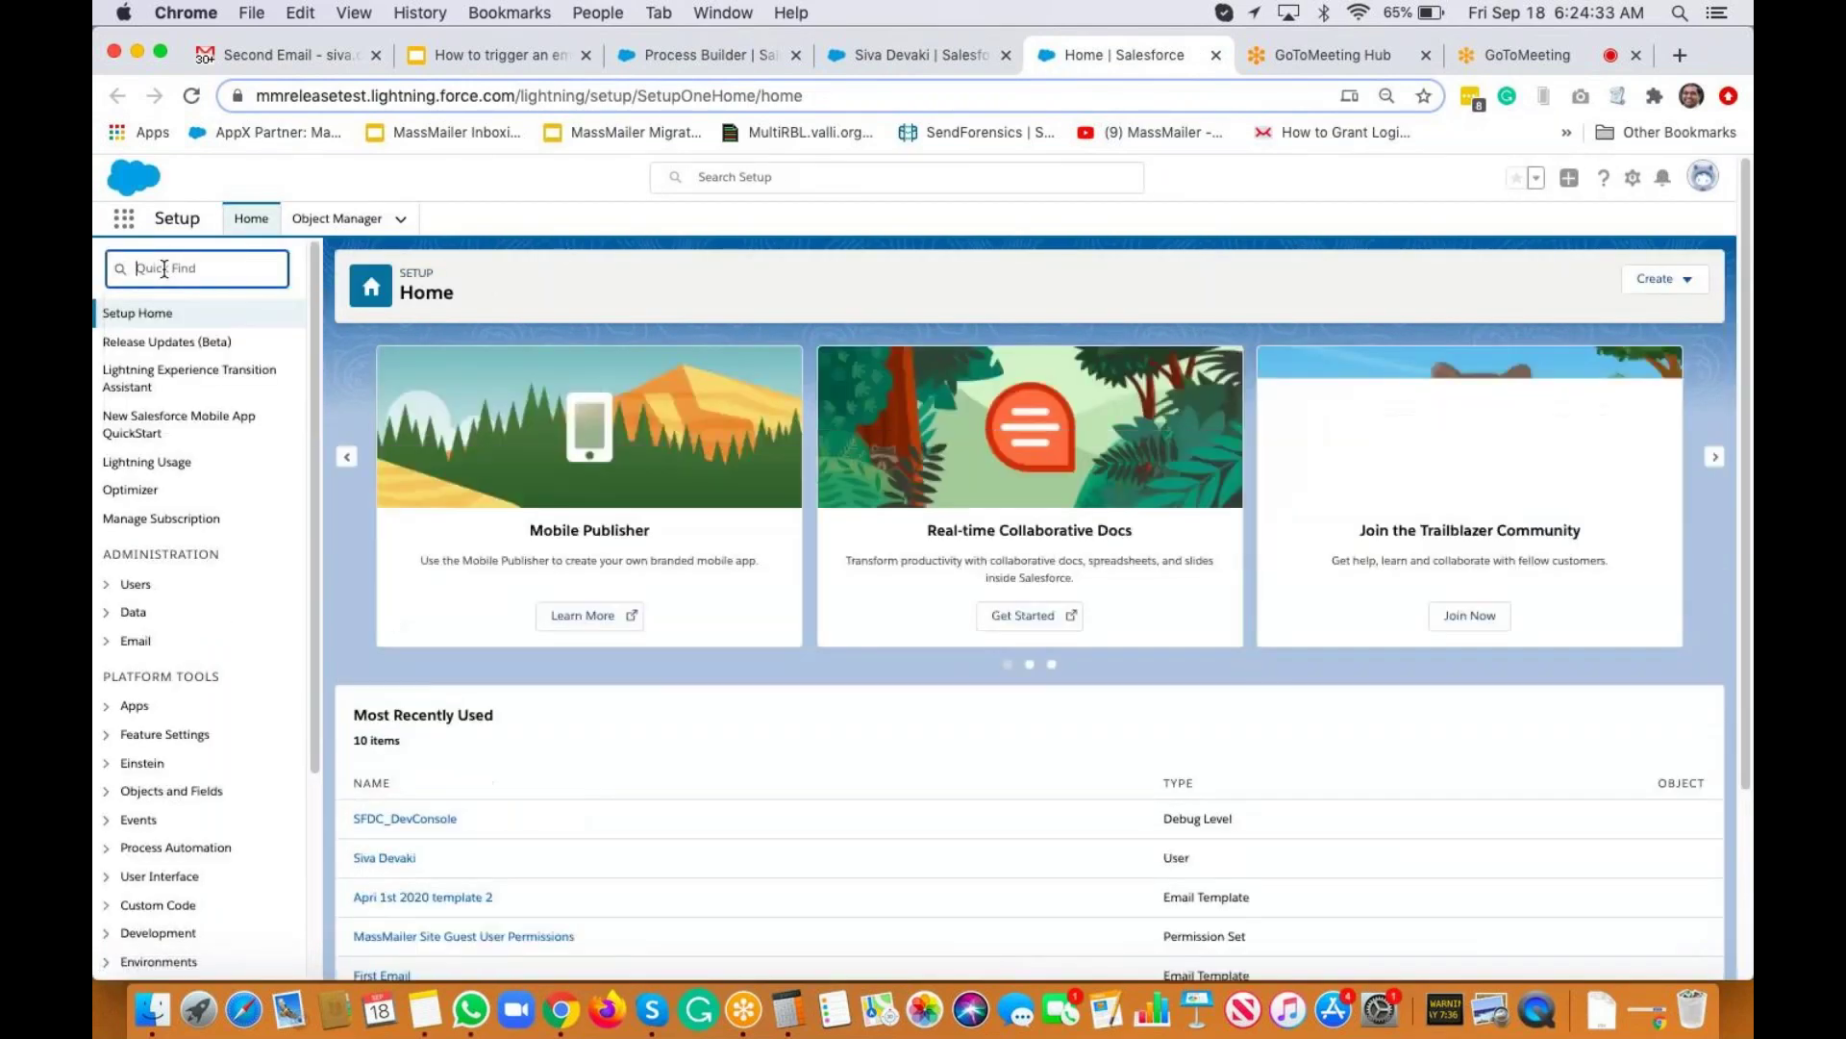
{"action": "left_click", "coordinate": [164, 268]}
{"action": "type", "text": "classic"}
{"action": "left_click", "coordinate": [207, 342]}
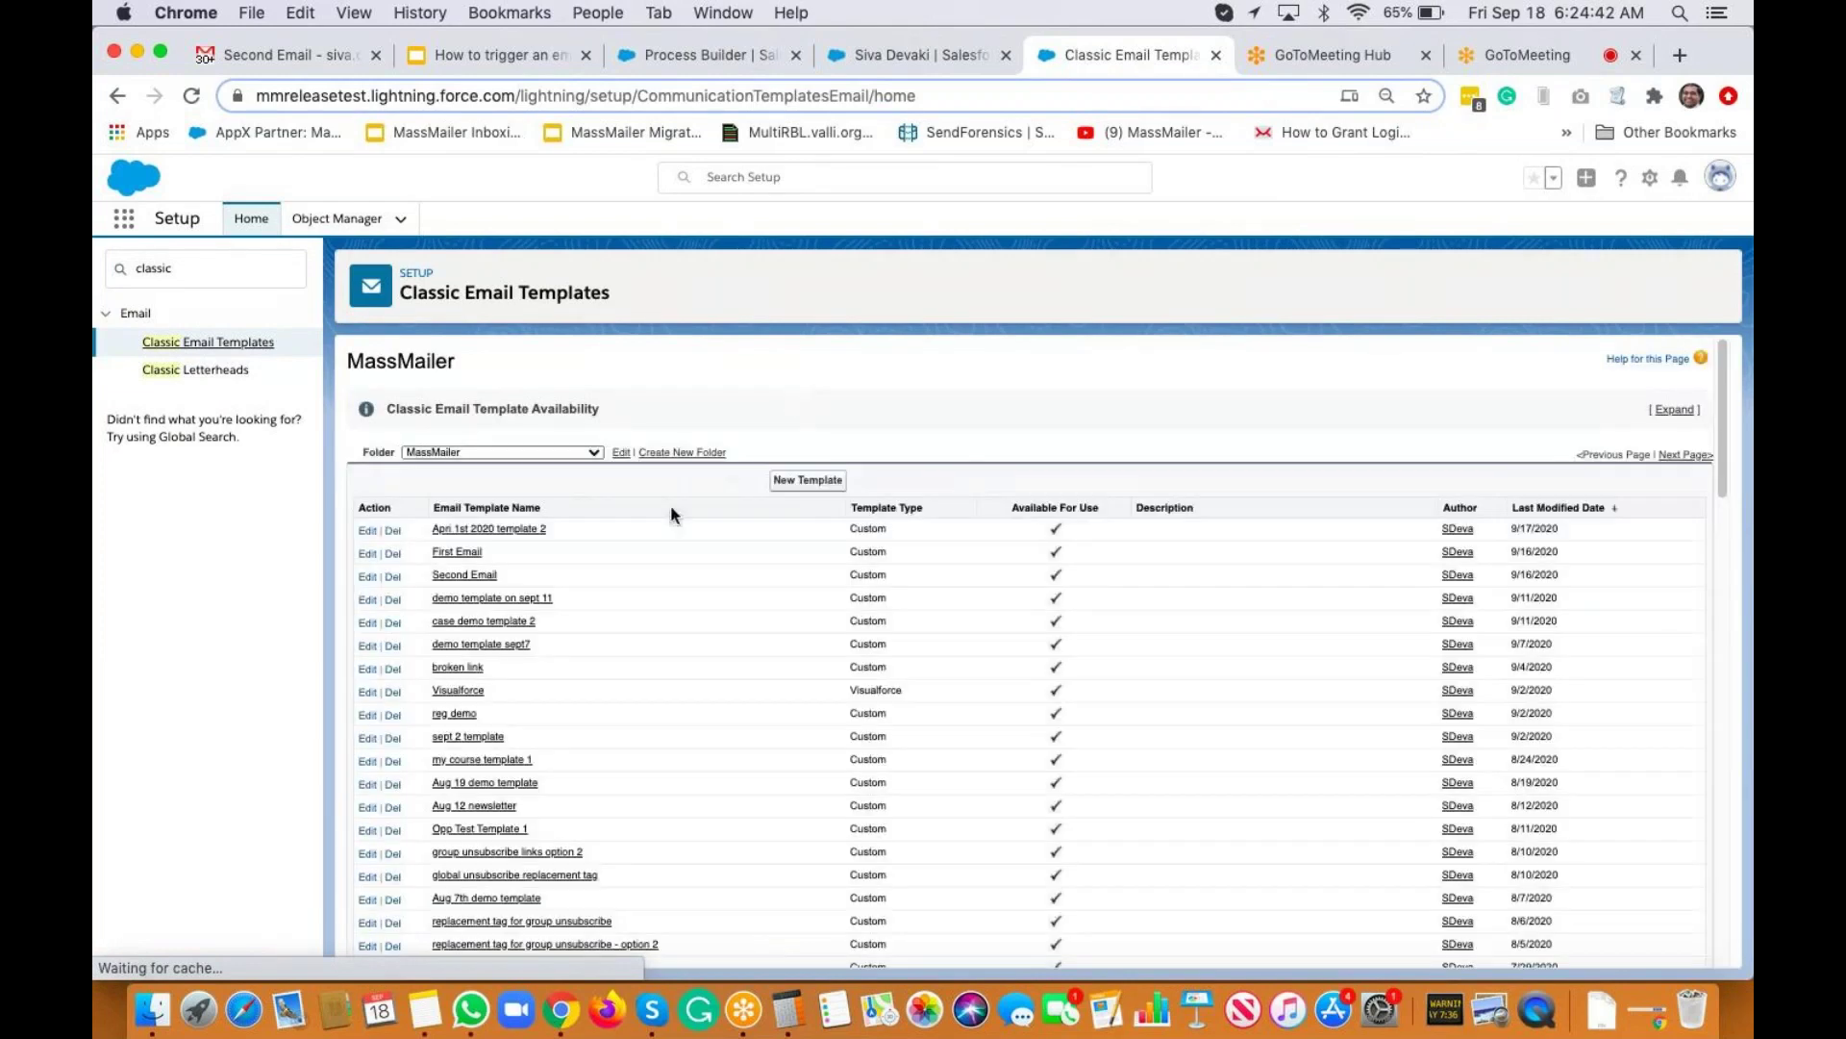
{"action": "left_click", "coordinate": [458, 552]}
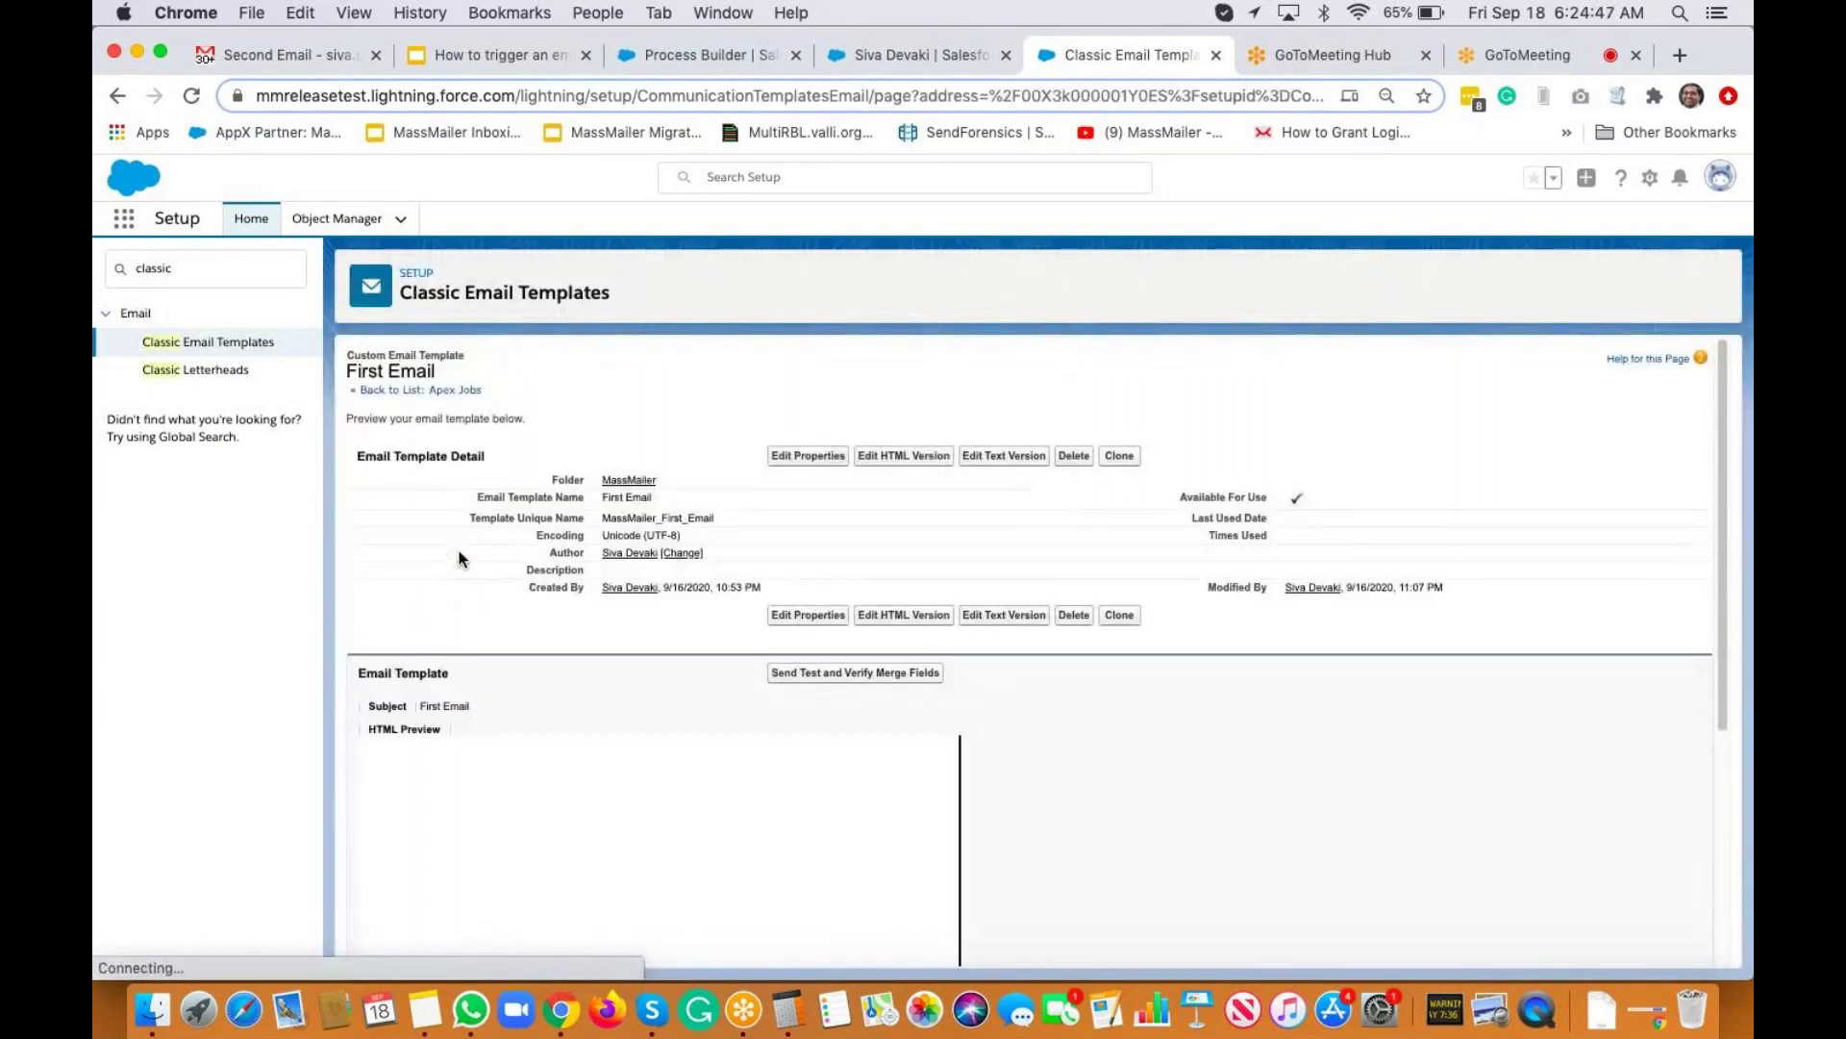
Highlight the template ID in the page address of the First Email template.
{"action": "double_click", "coordinate": [1057, 98]}
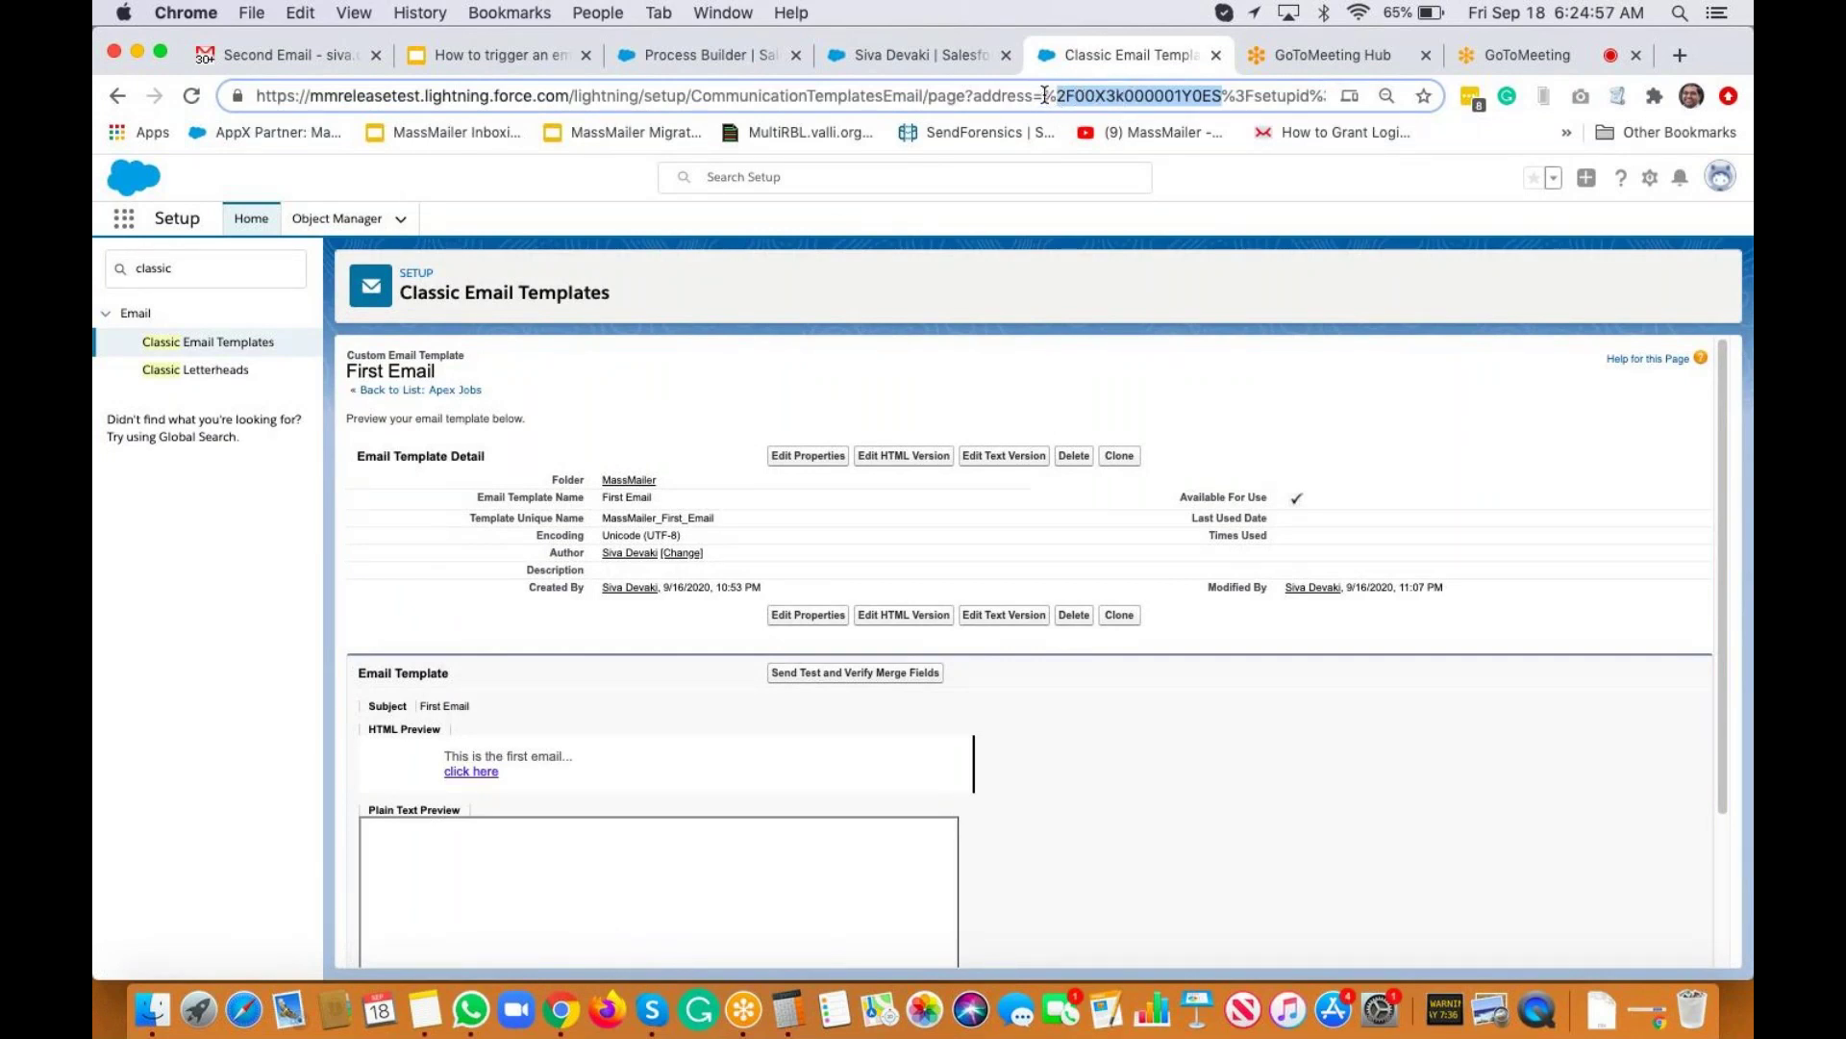
{"action": "left_click", "coordinate": [1046, 95]}
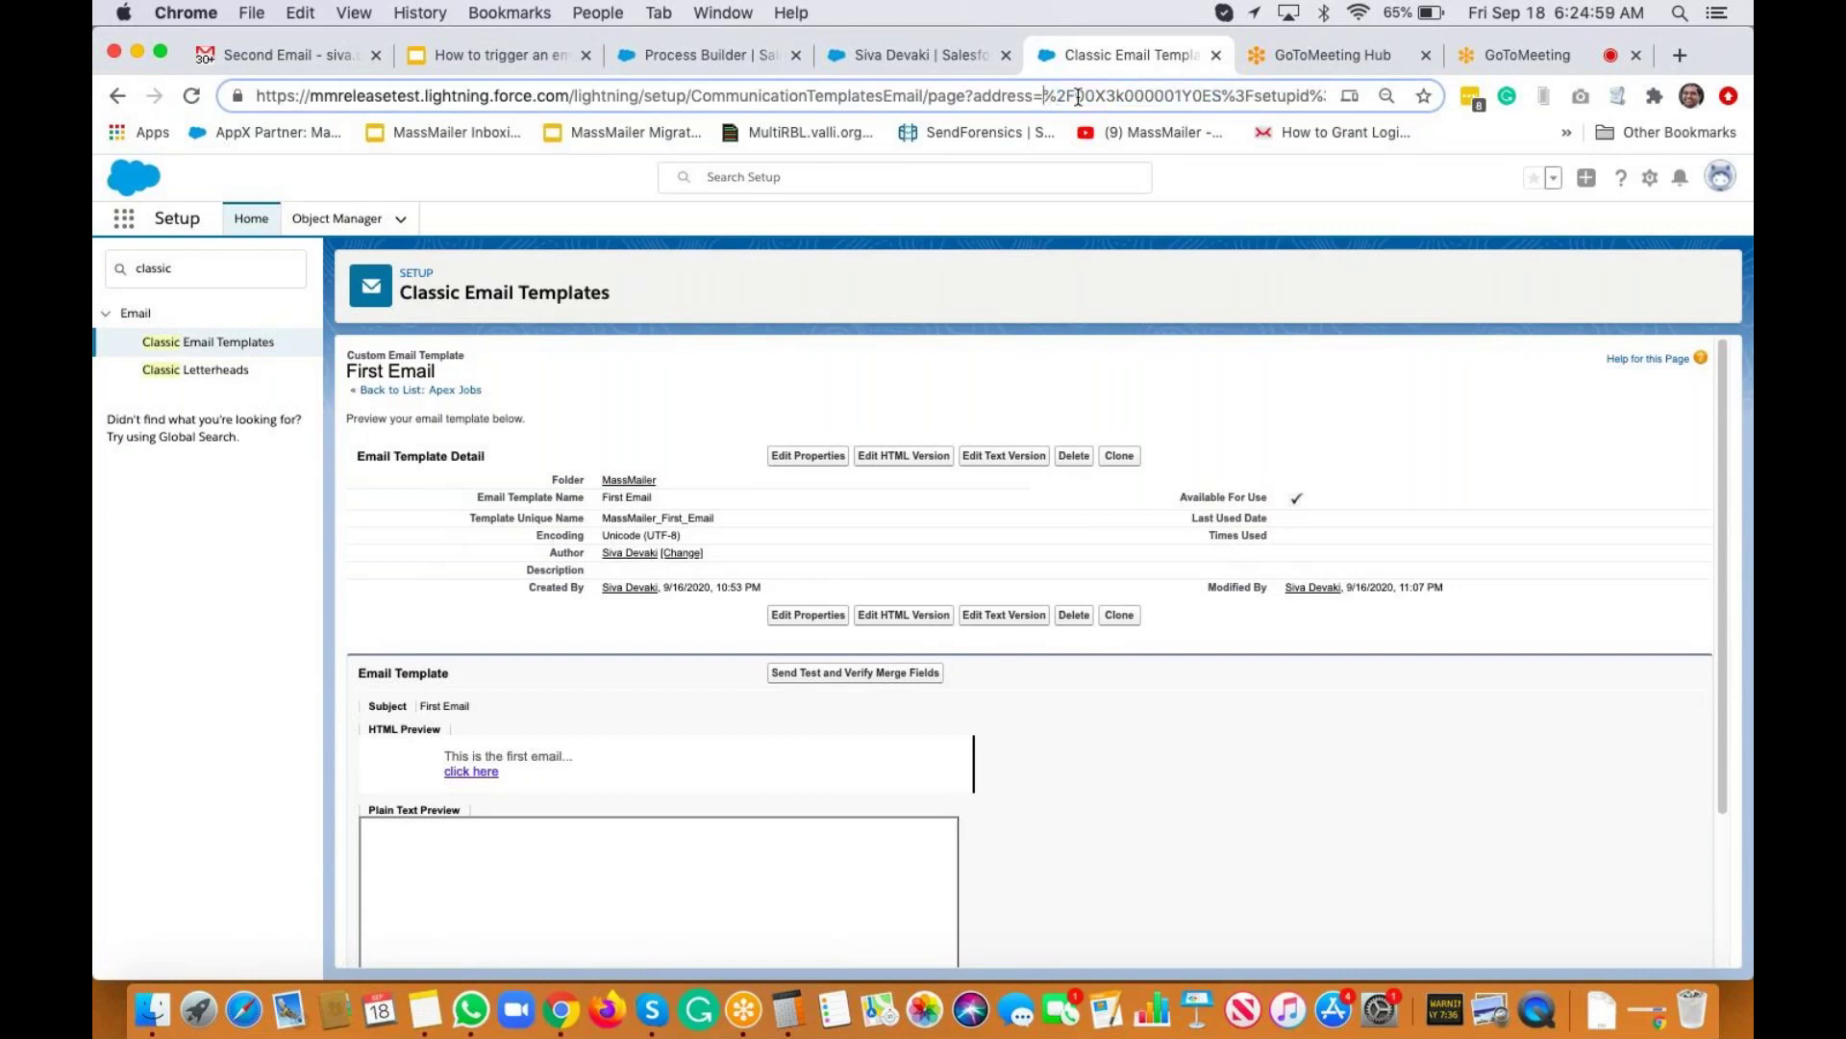
{"action": "left_click", "coordinate": [1075, 96], "text": "shift"}
{"action": "left_click", "coordinate": [1224, 96]}
{"action": "left_click", "coordinate": [1090, 96], "text": "shift"}
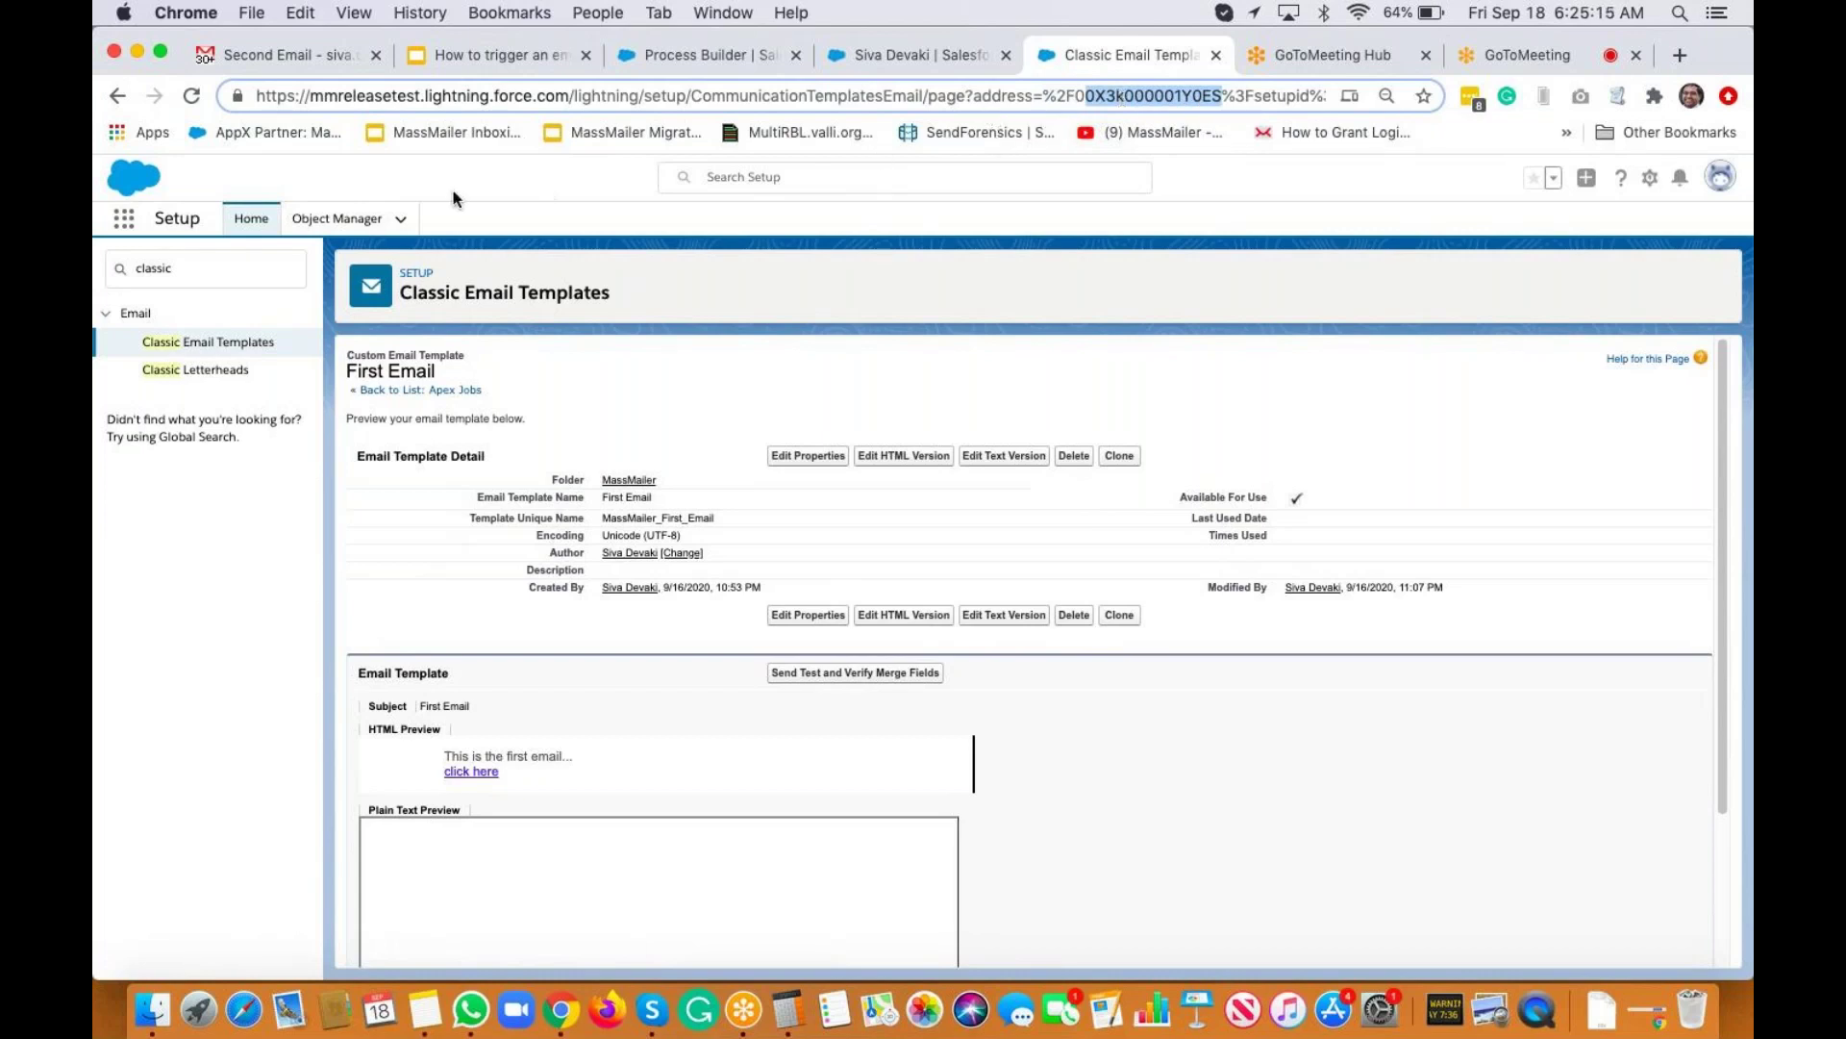
Switch to the MassMailer Lightning app and open the MassMailer Template Builder.
{"action": "left_click", "coordinate": [117, 220]}
{"action": "type", "text": "mass"}
{"action": "left_click", "coordinate": [238, 348]}
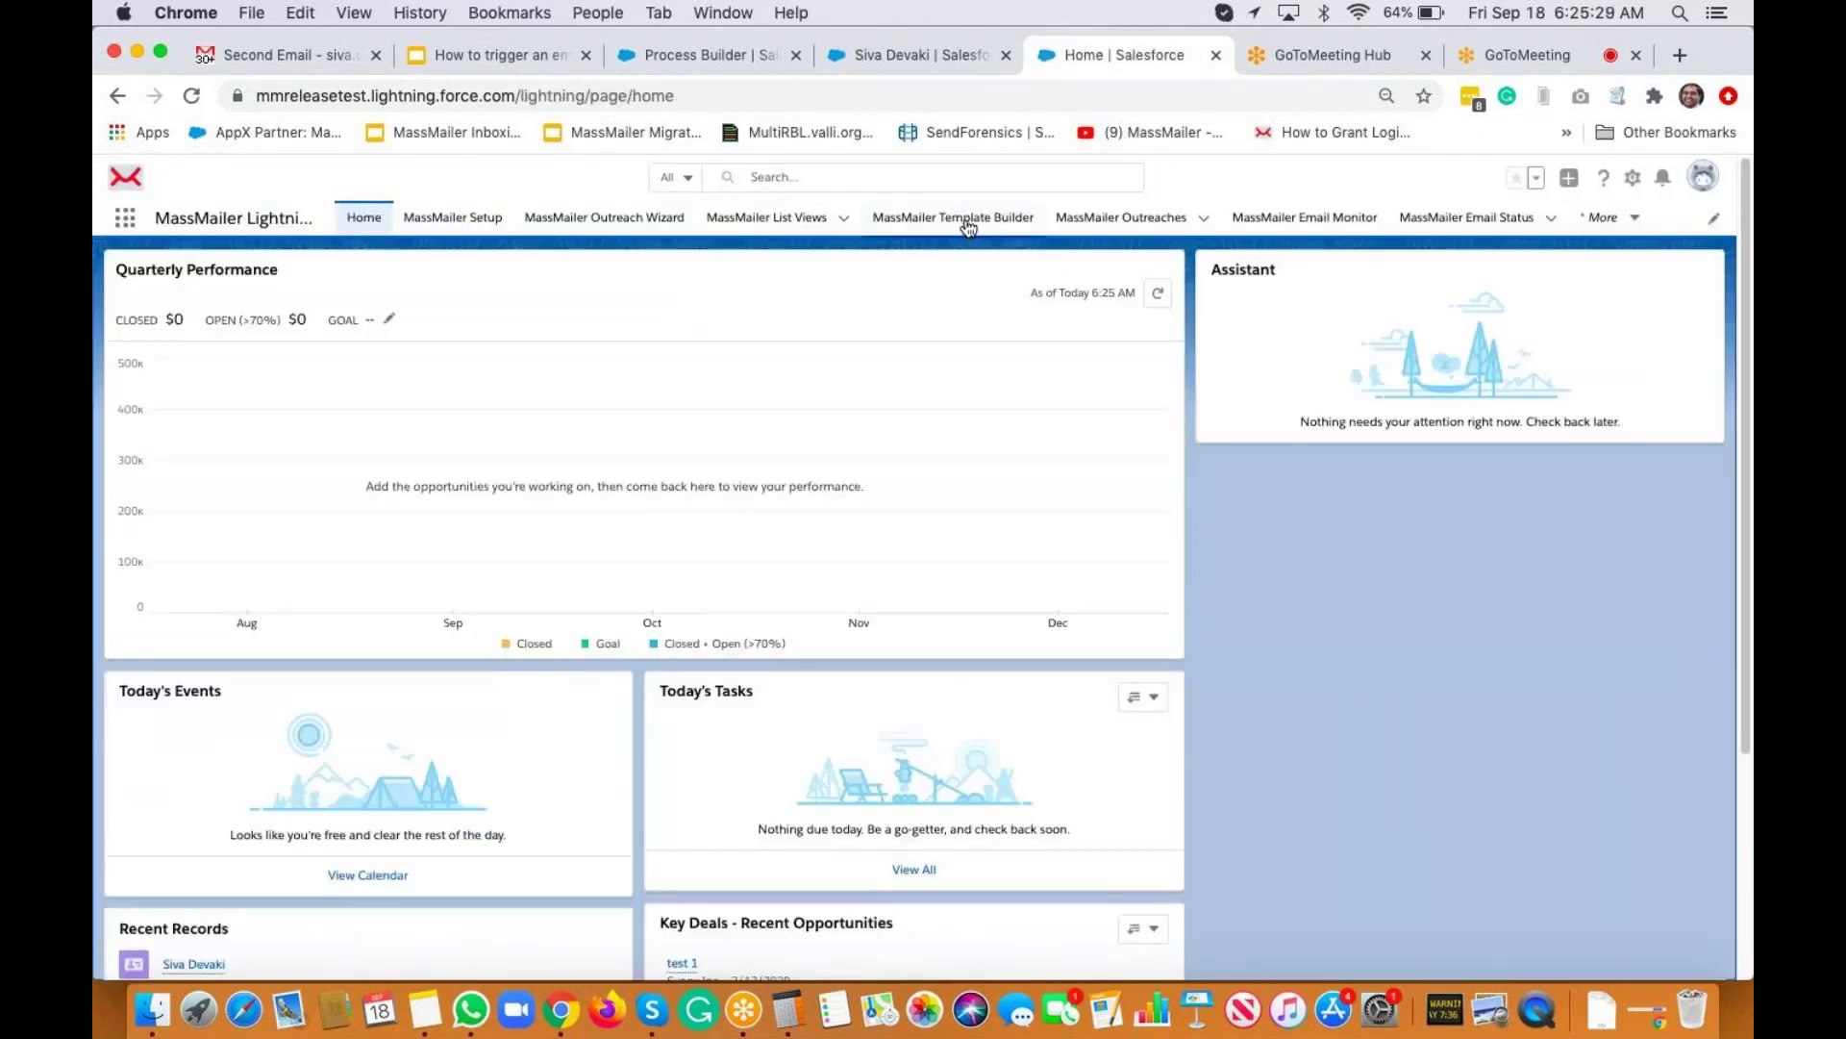
{"action": "left_click", "coordinate": [961, 219]}
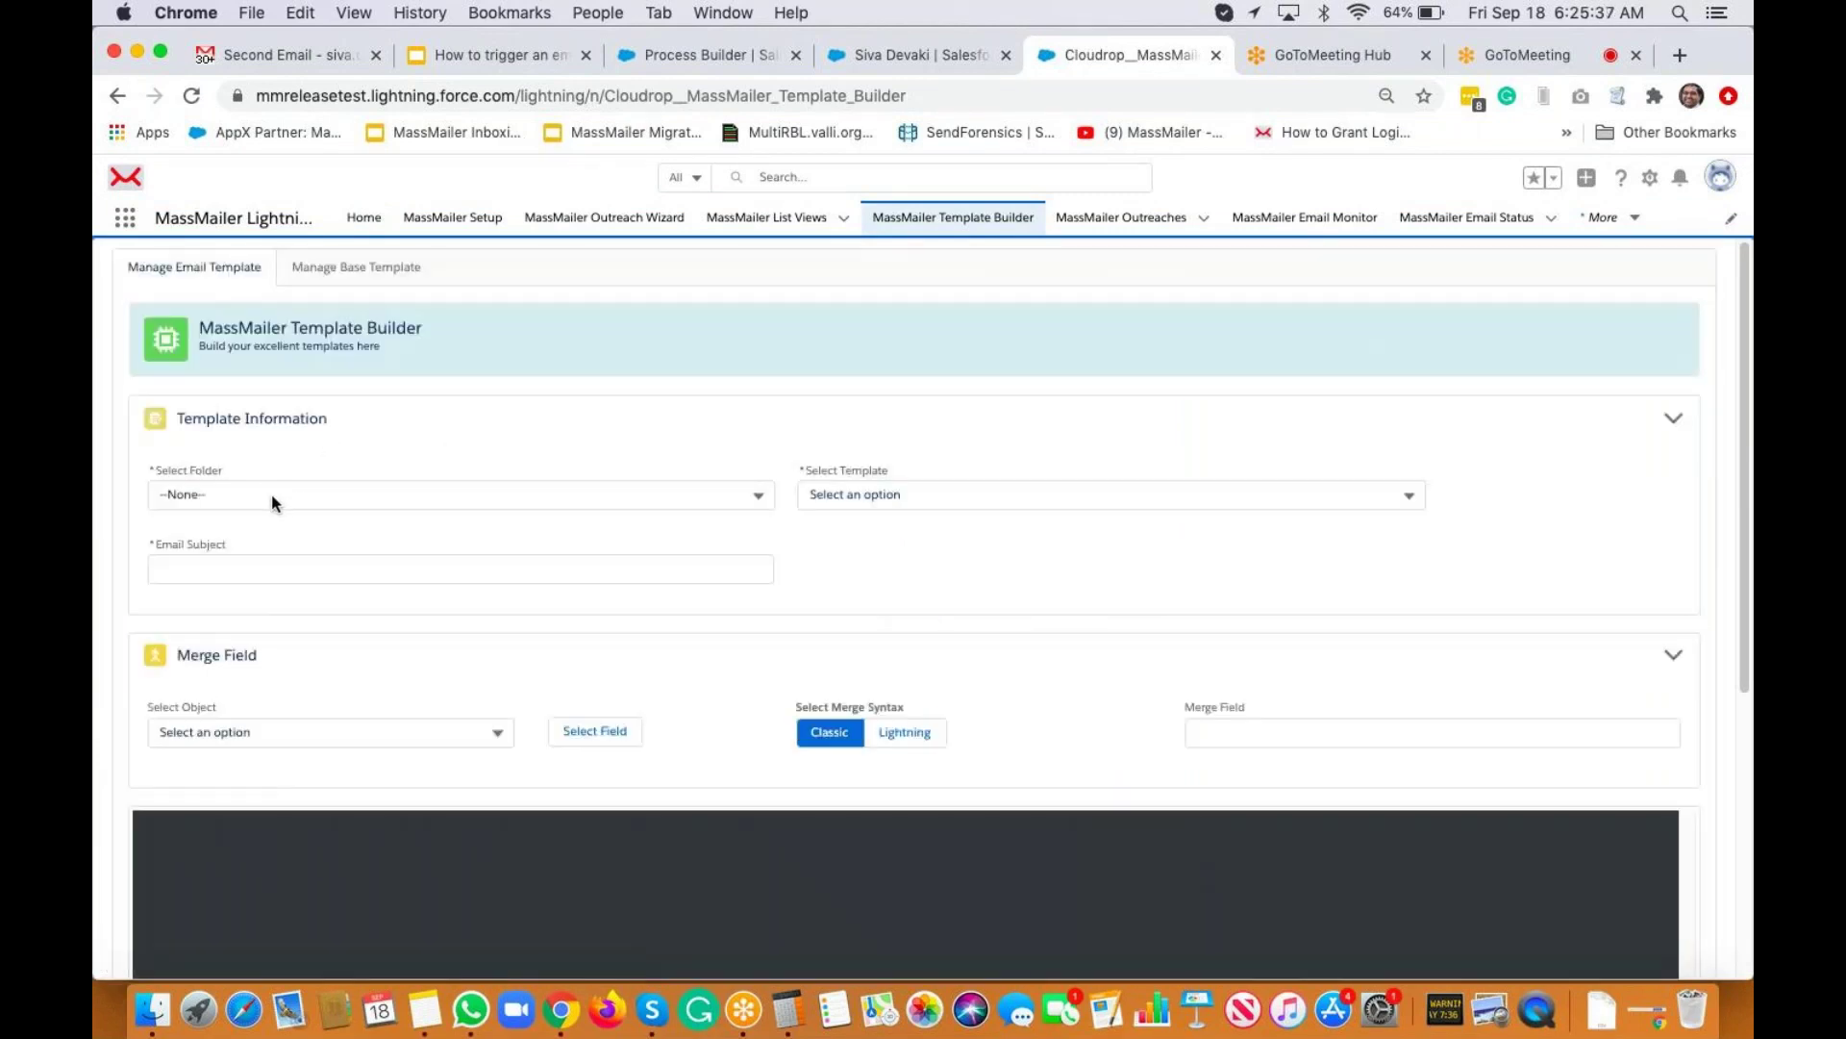
Load the First Email template from the MassMailer folder and copy its template ID.
{"action": "left_click", "coordinate": [271, 494]}
{"action": "left_click", "coordinate": [195, 585]}
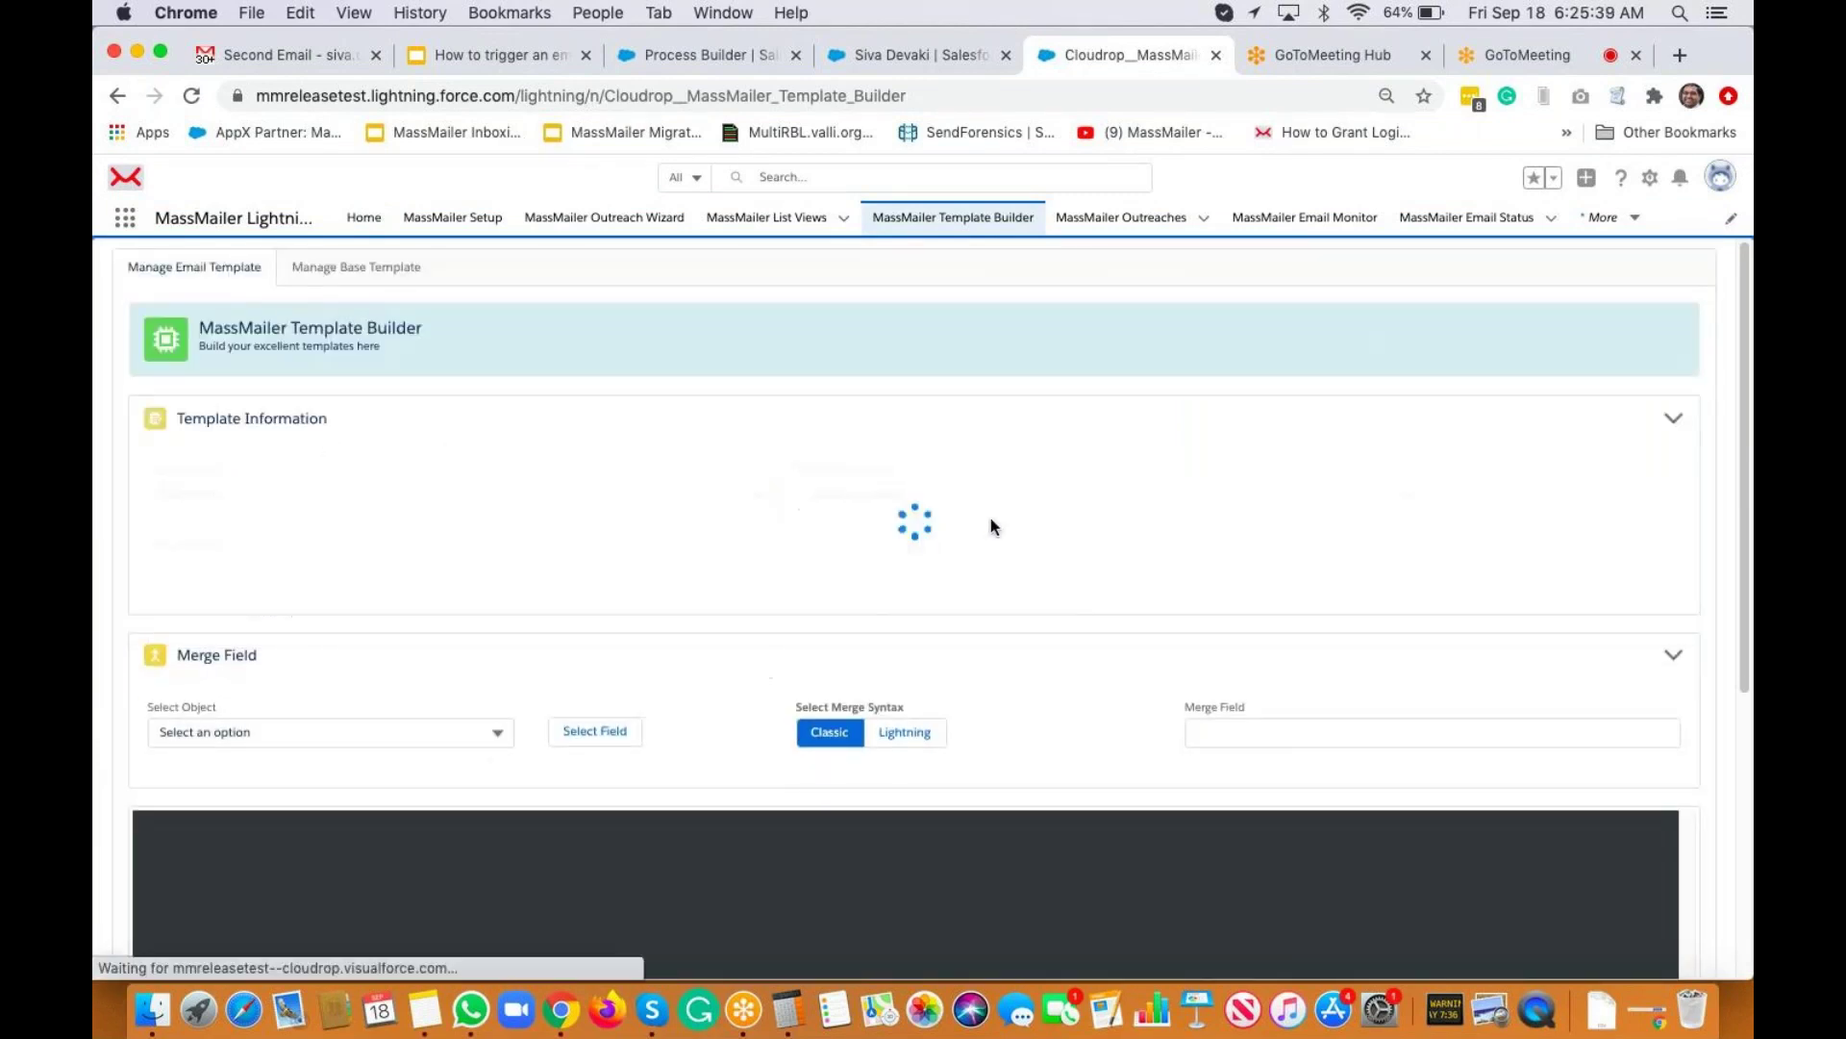
{"action": "left_click", "coordinate": [914, 495]}
{"action": "type", "text": "fir"}
{"action": "left_click", "coordinate": [877, 568]}
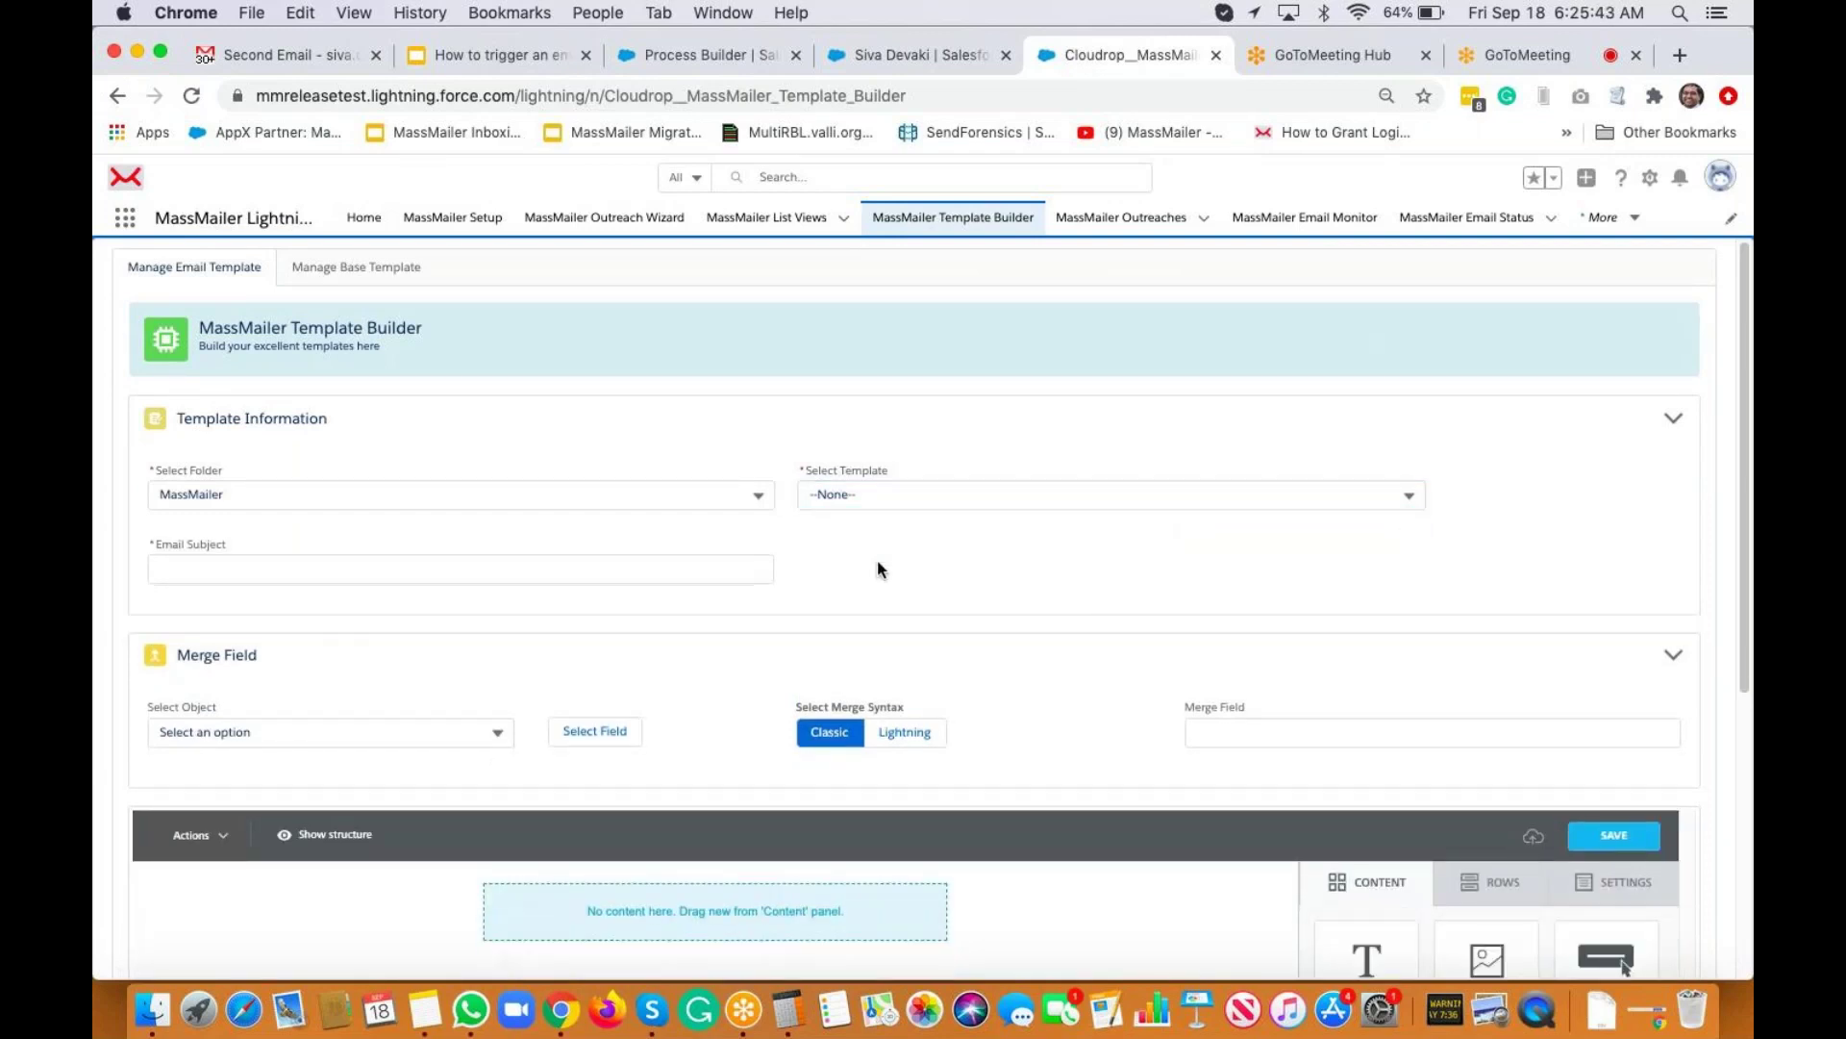
{"action": "left_click", "coordinate": [857, 496]}
{"action": "left_click", "coordinate": [860, 560]}
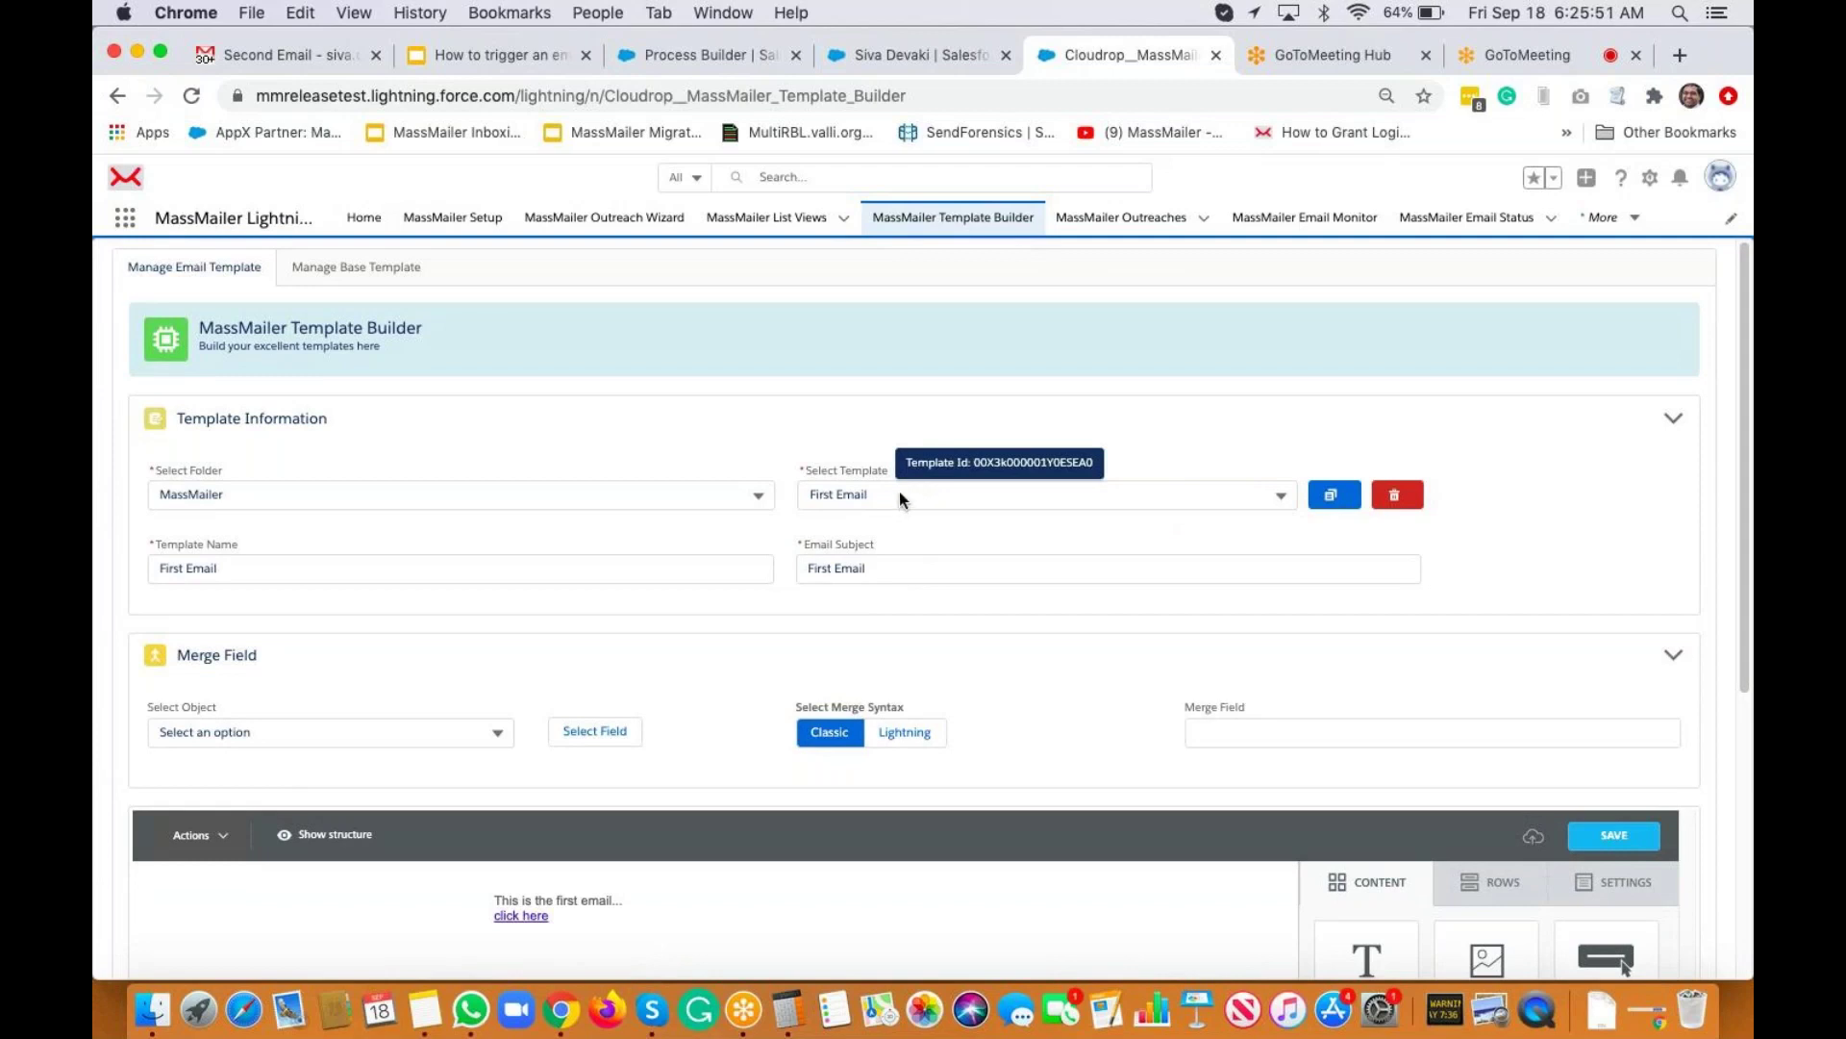
{"action": "double_click", "coordinate": [1015, 460]}
{"action": "key", "text": "super+c"}
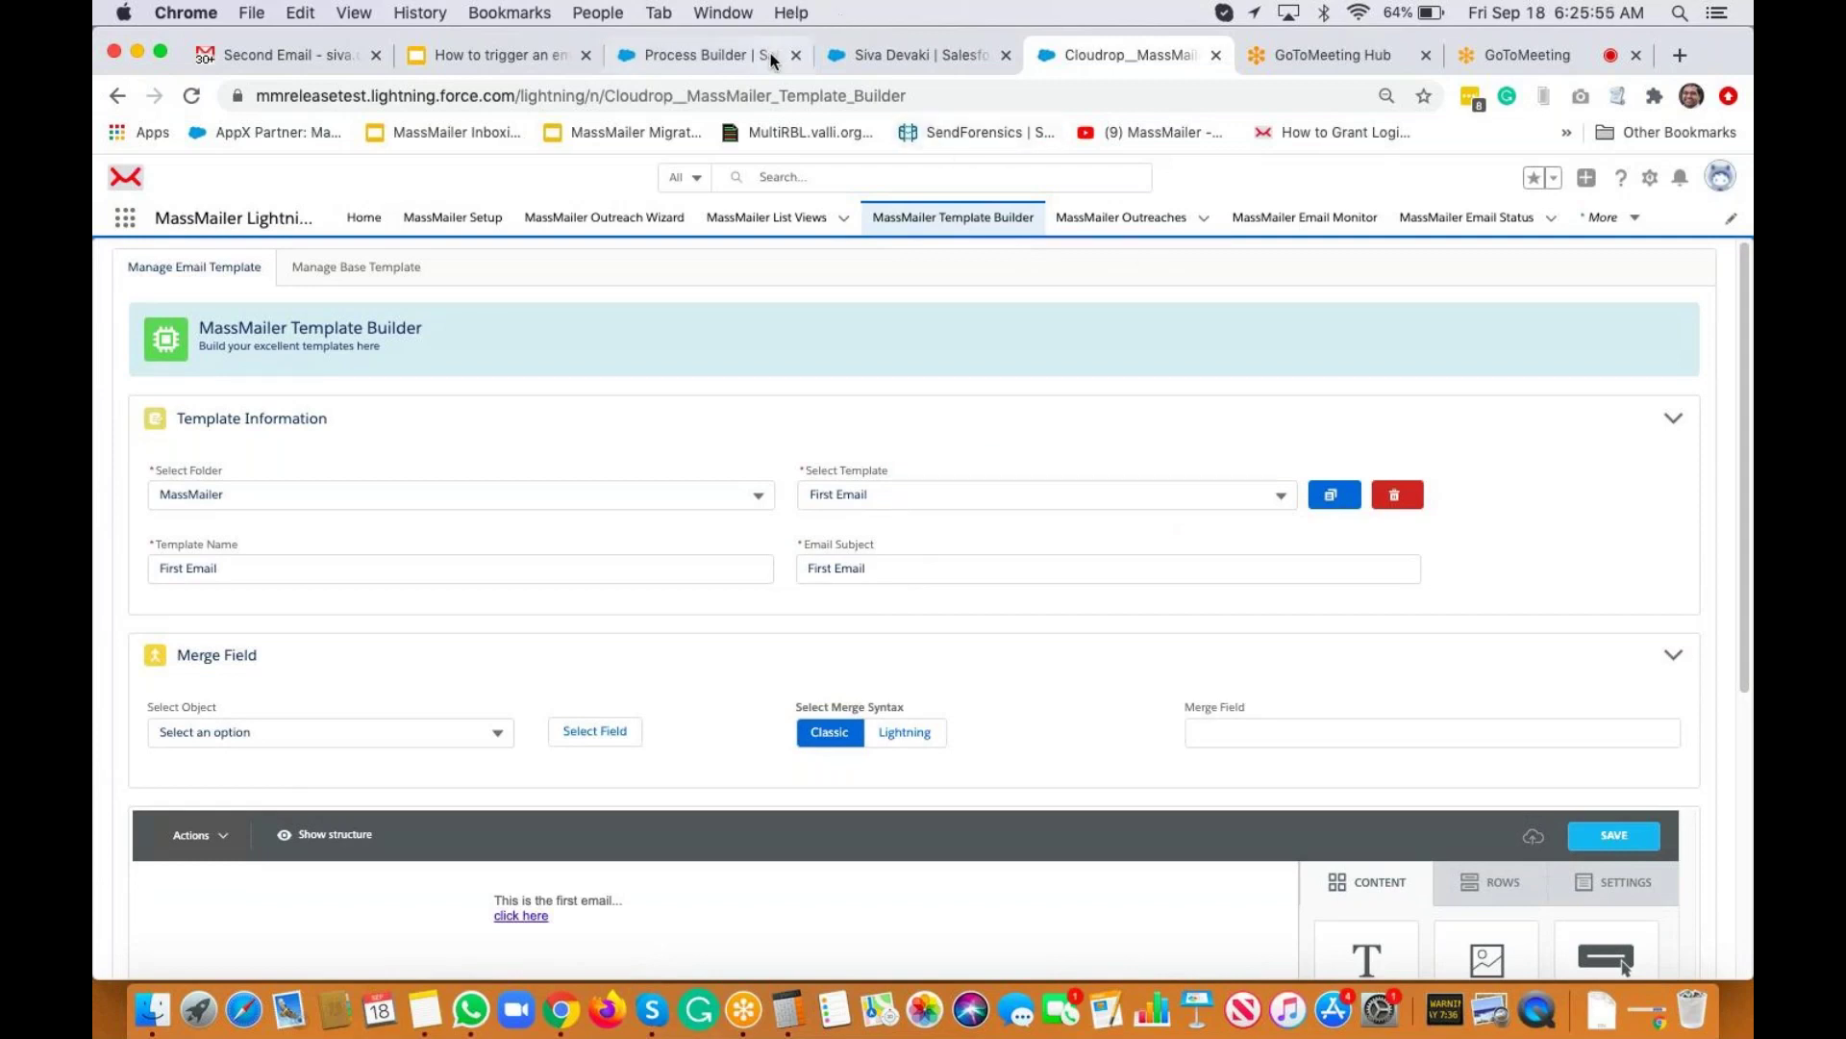
Return to Process Builder and set the To Name variable of the follow-up email action to the Contact's First Name field.
{"action": "left_click", "coordinate": [743, 49]}
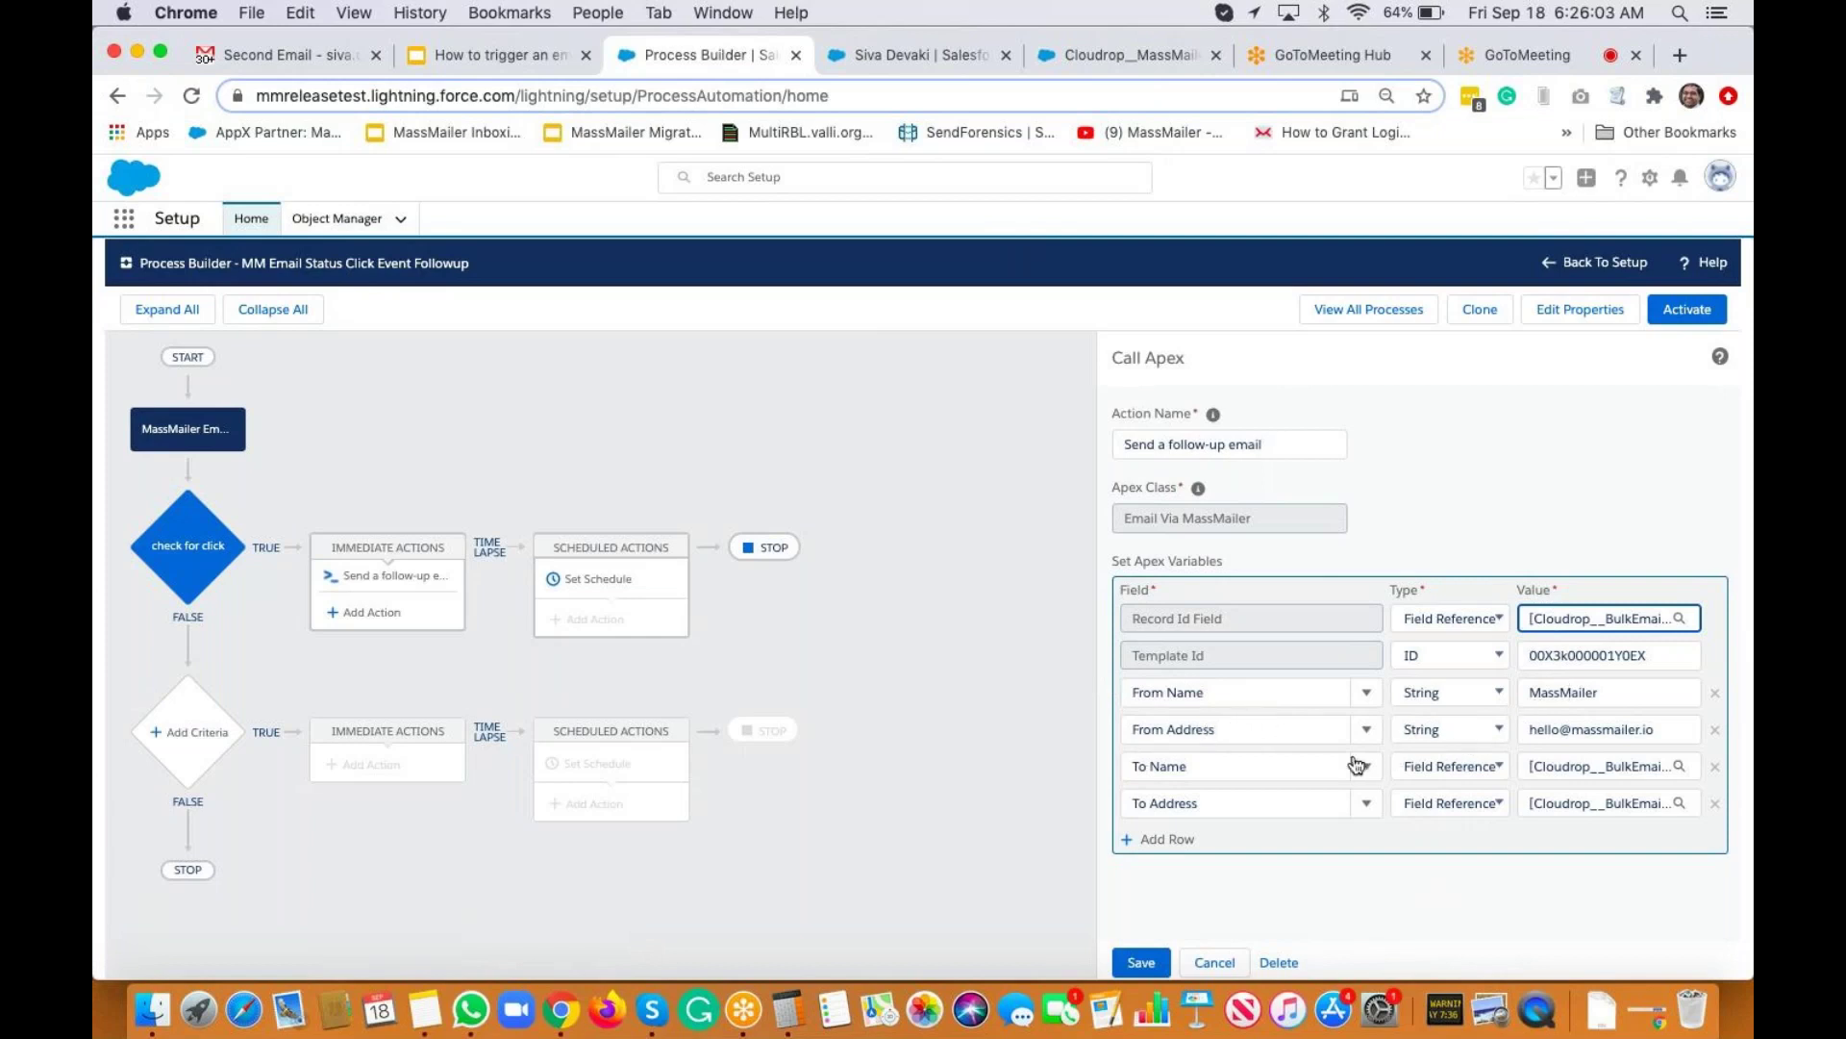
{"action": "left_click", "coordinate": [1568, 766]}
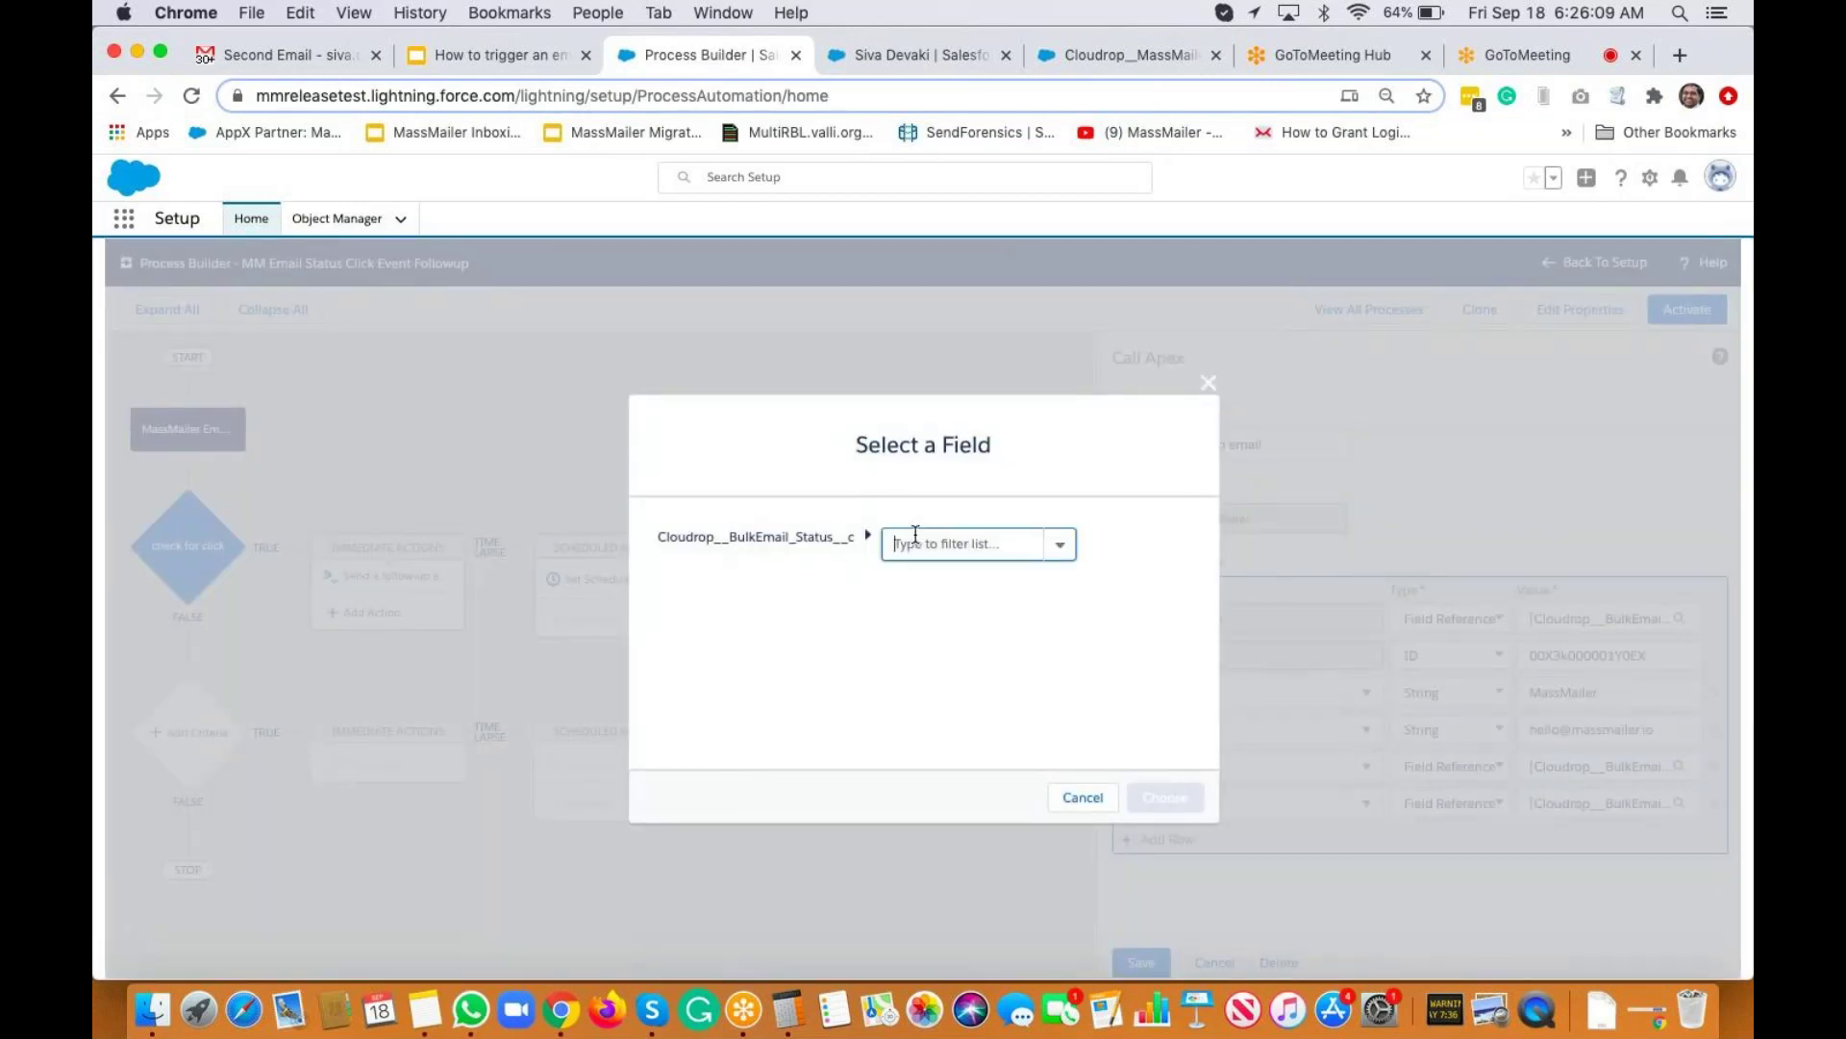
{"action": "left_click", "coordinate": [916, 534]}
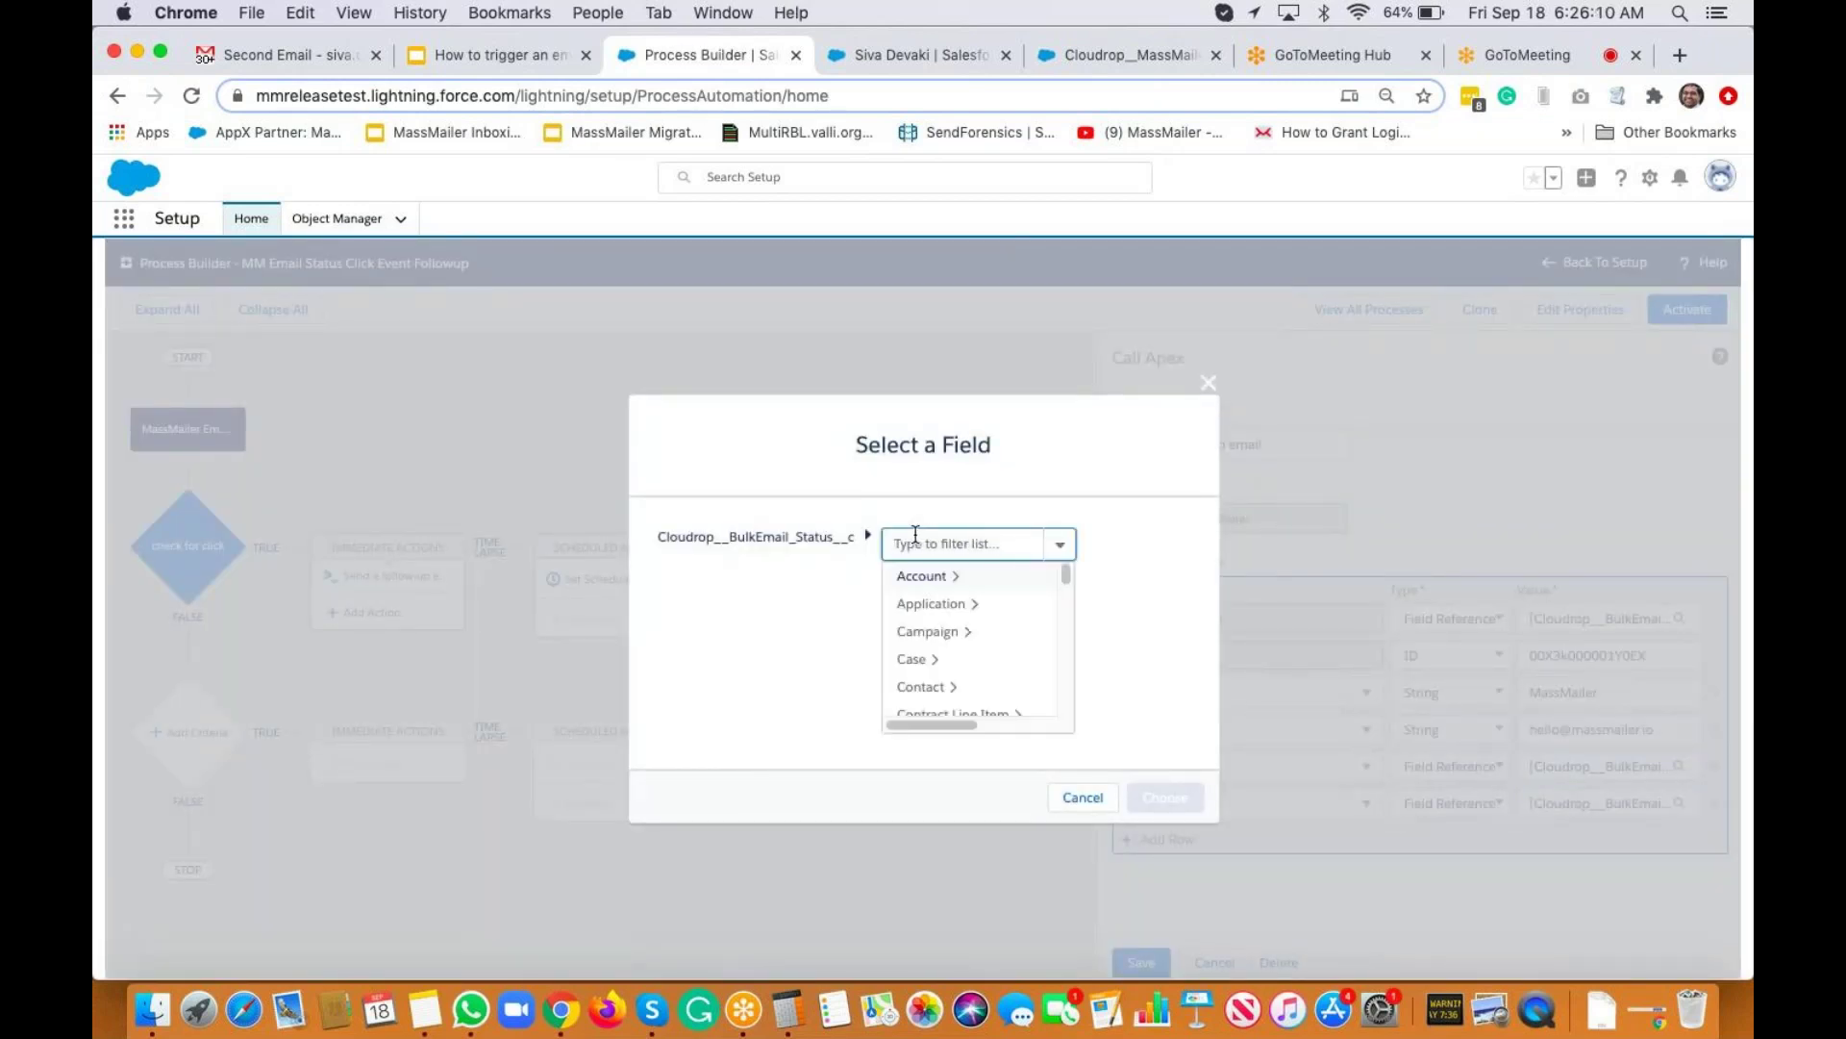
{"action": "left_click", "coordinate": [950, 687]}
{"action": "type", "text": "f"}
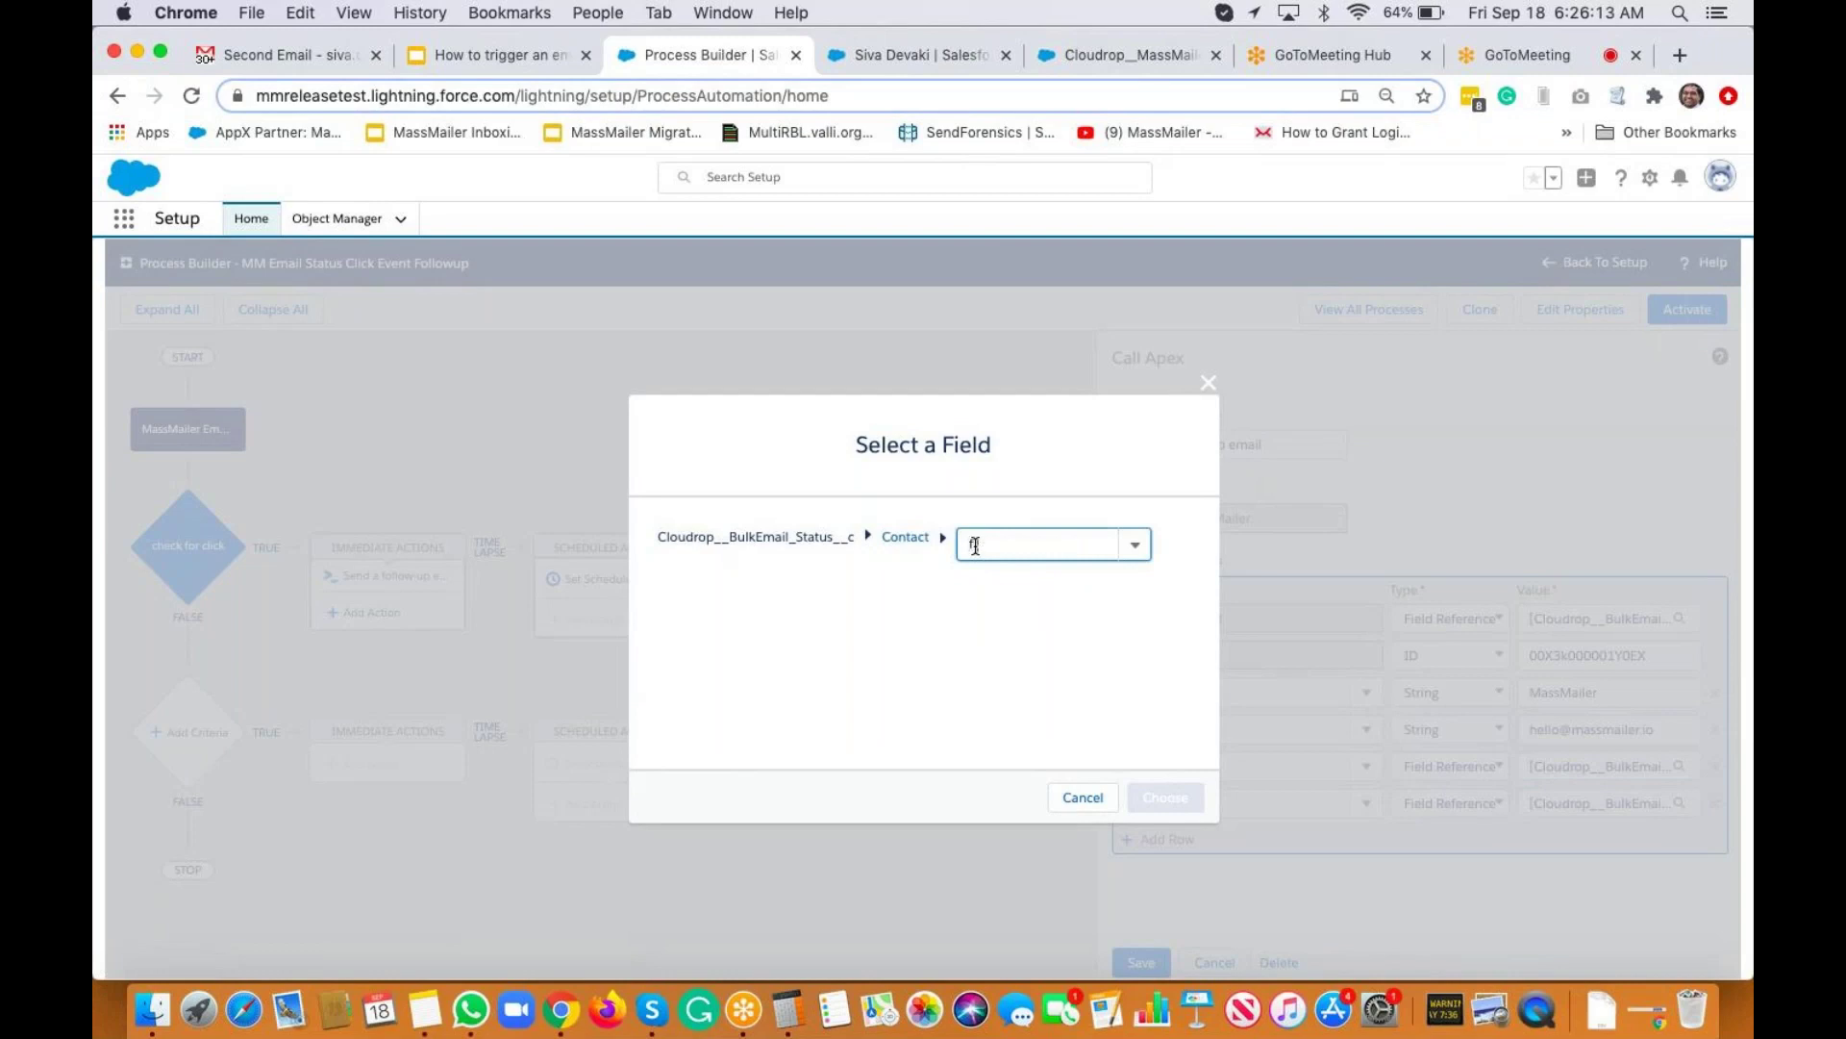
{"action": "type", "text": "ir"}
{"action": "left_click", "coordinate": [1015, 577]}
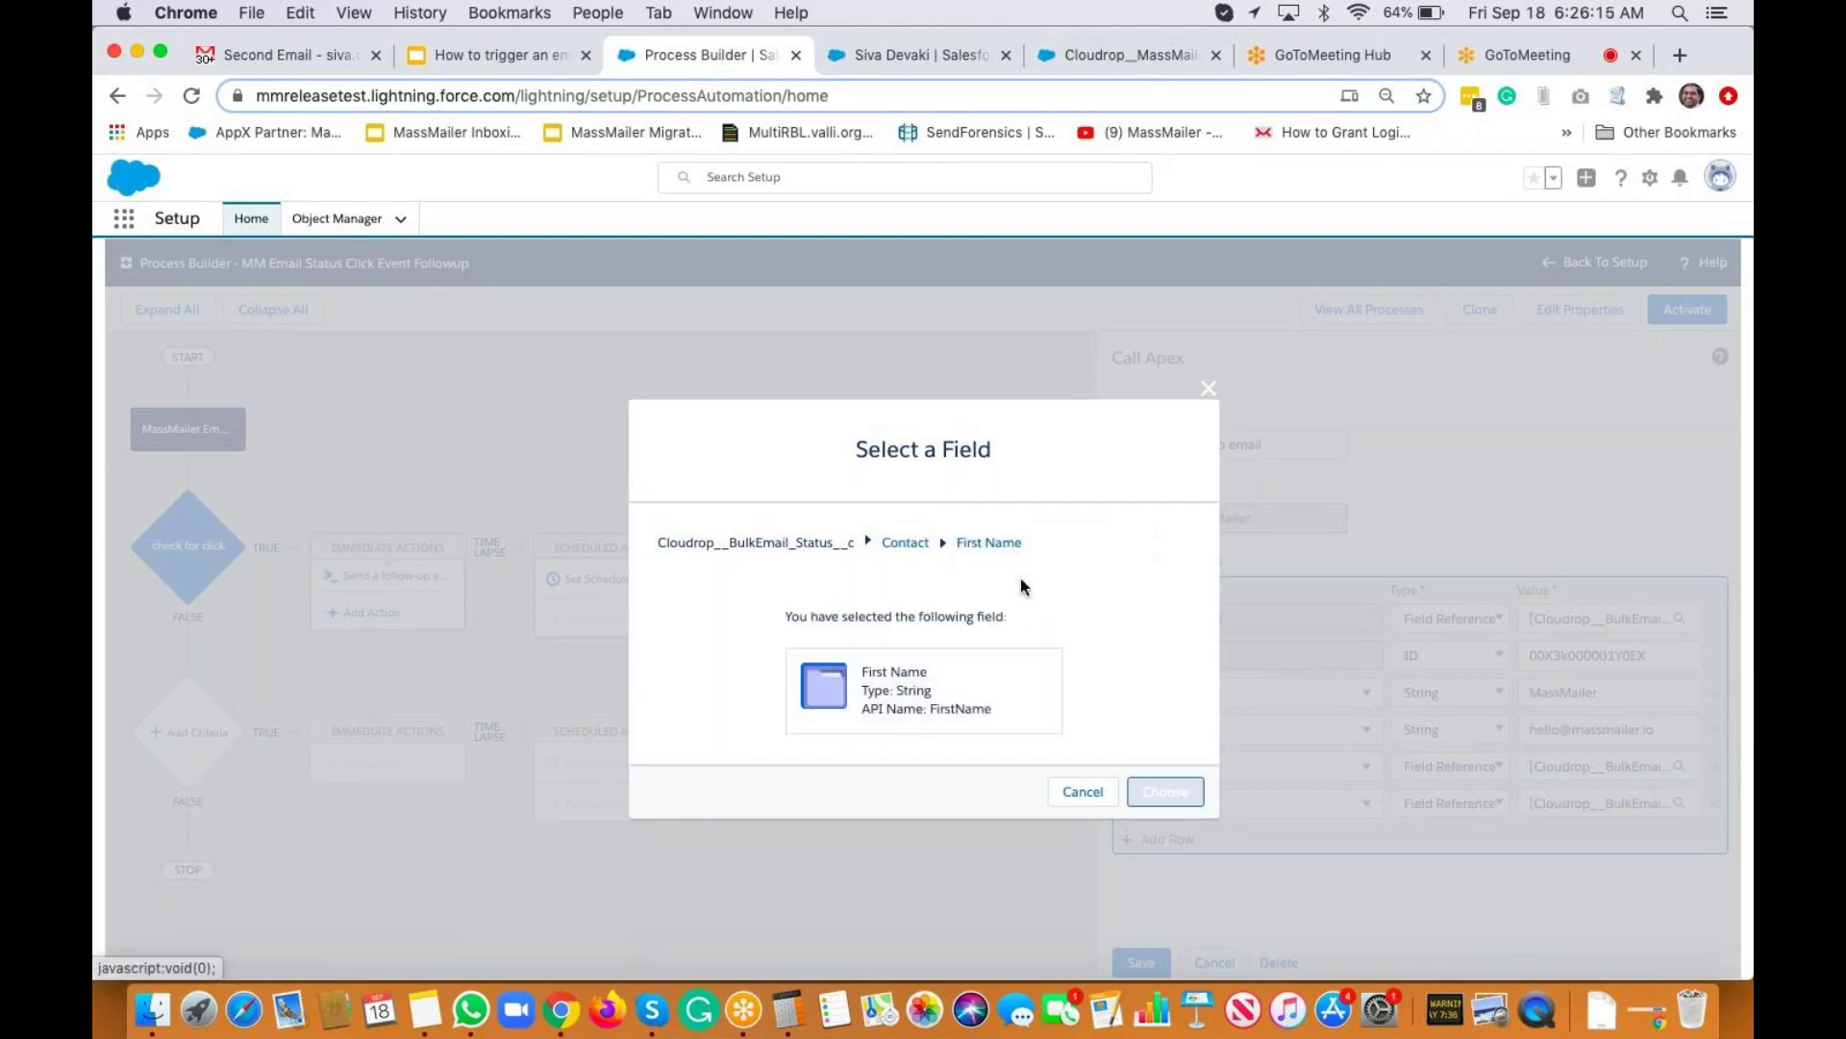
{"action": "left_click", "coordinate": [1168, 792]}
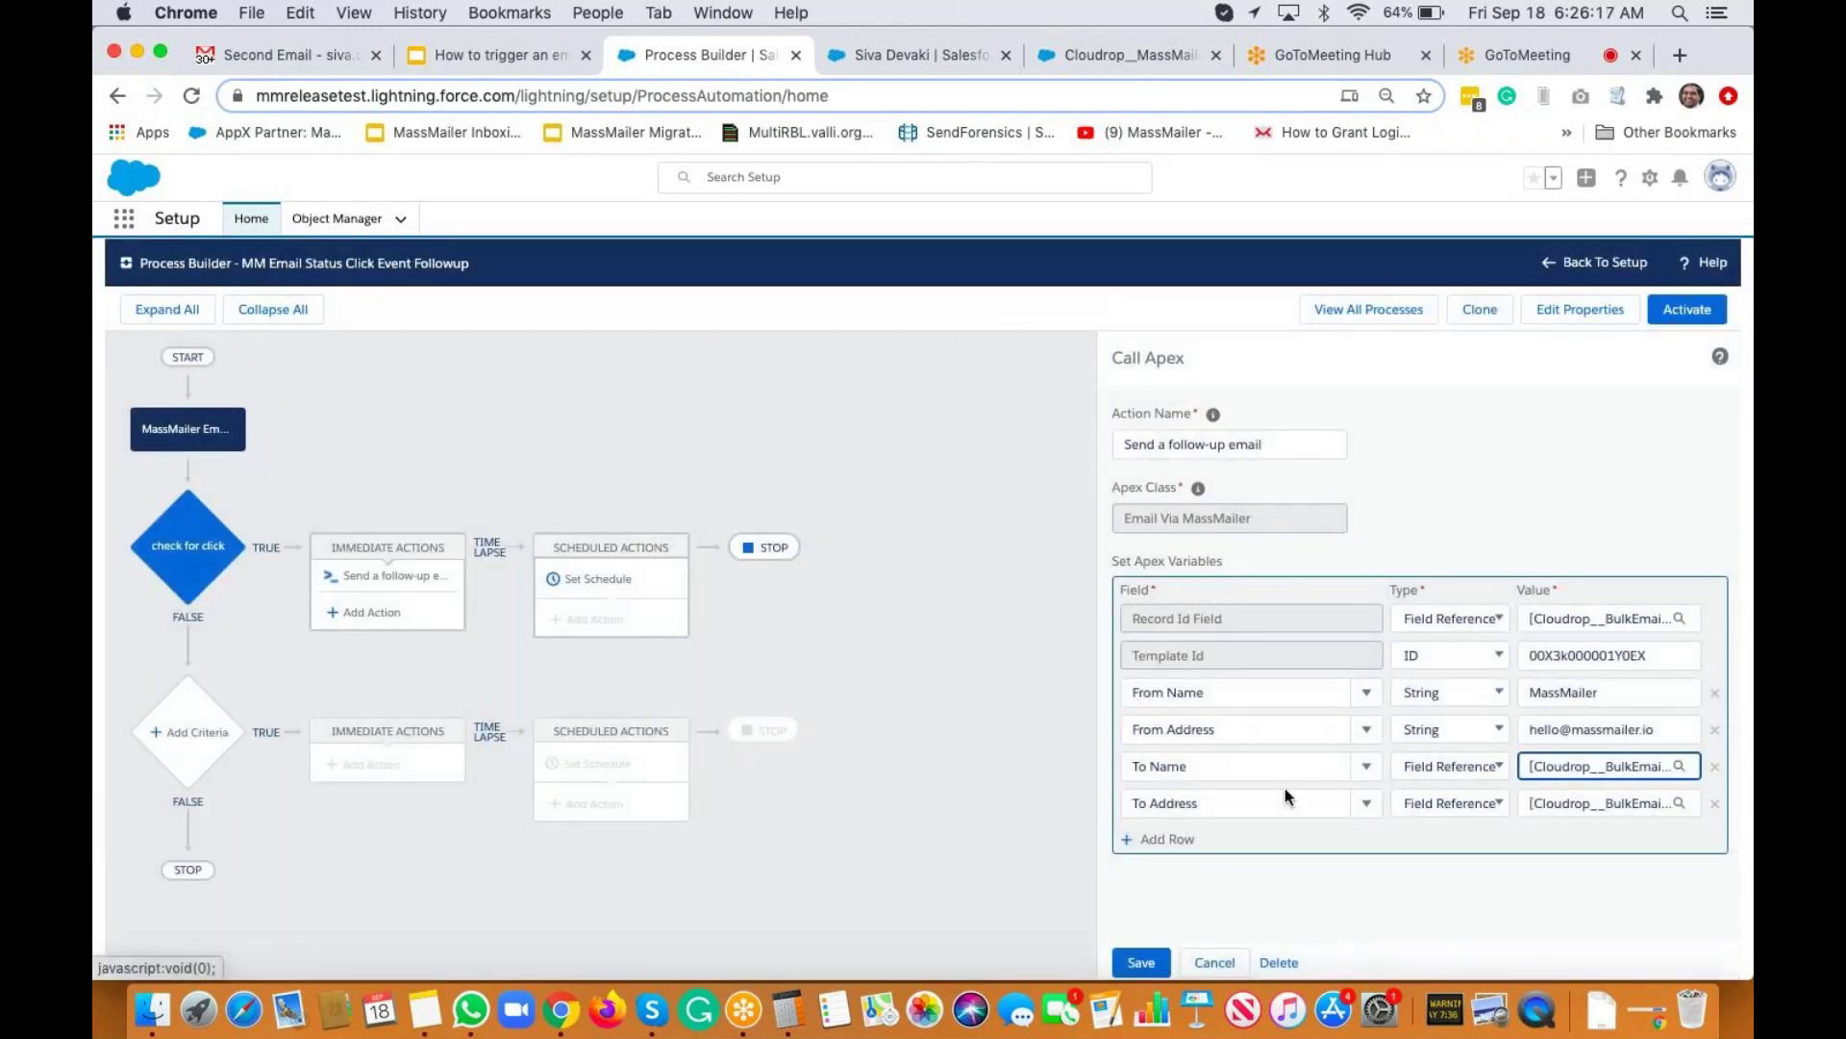
Set the To Address variable of the follow-up email action to the Contact's Email field.
{"action": "left_click", "coordinate": [1623, 806]}
{"action": "left_click", "coordinate": [957, 551]}
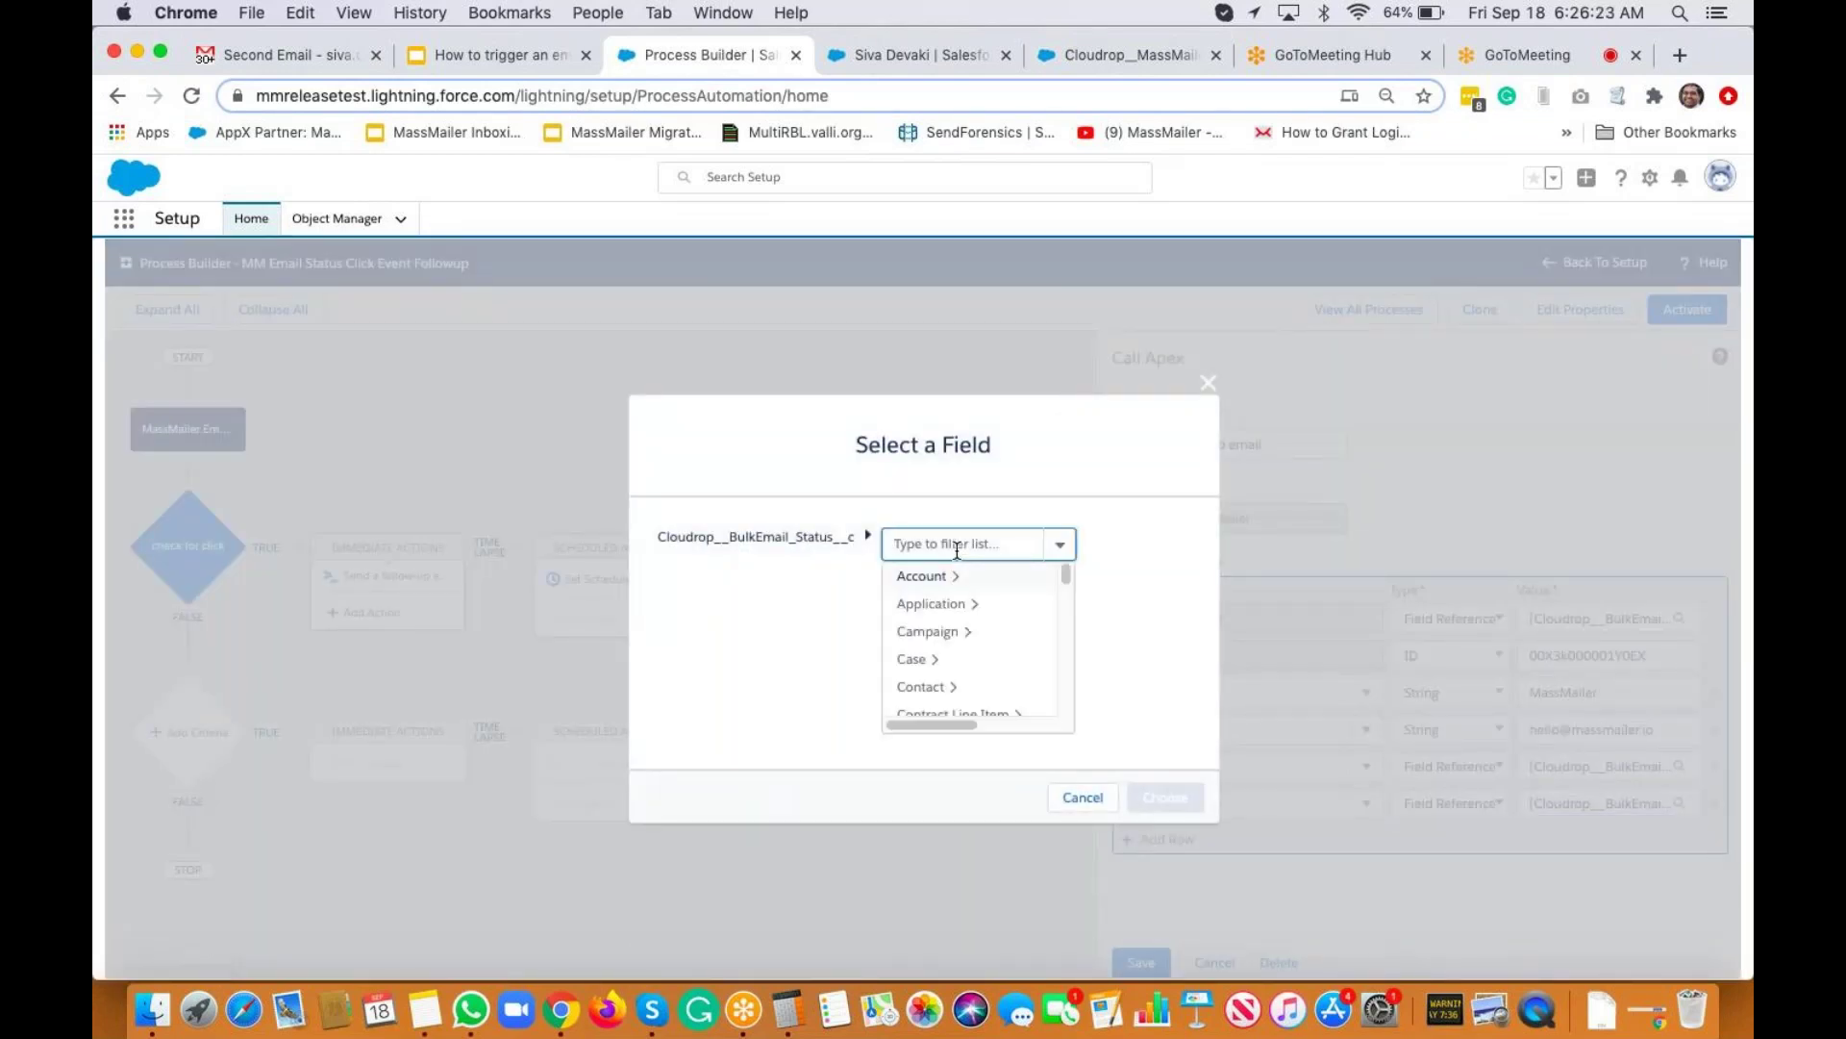
{"action": "left_click", "coordinate": [966, 678]}
{"action": "type", "text": "e"}
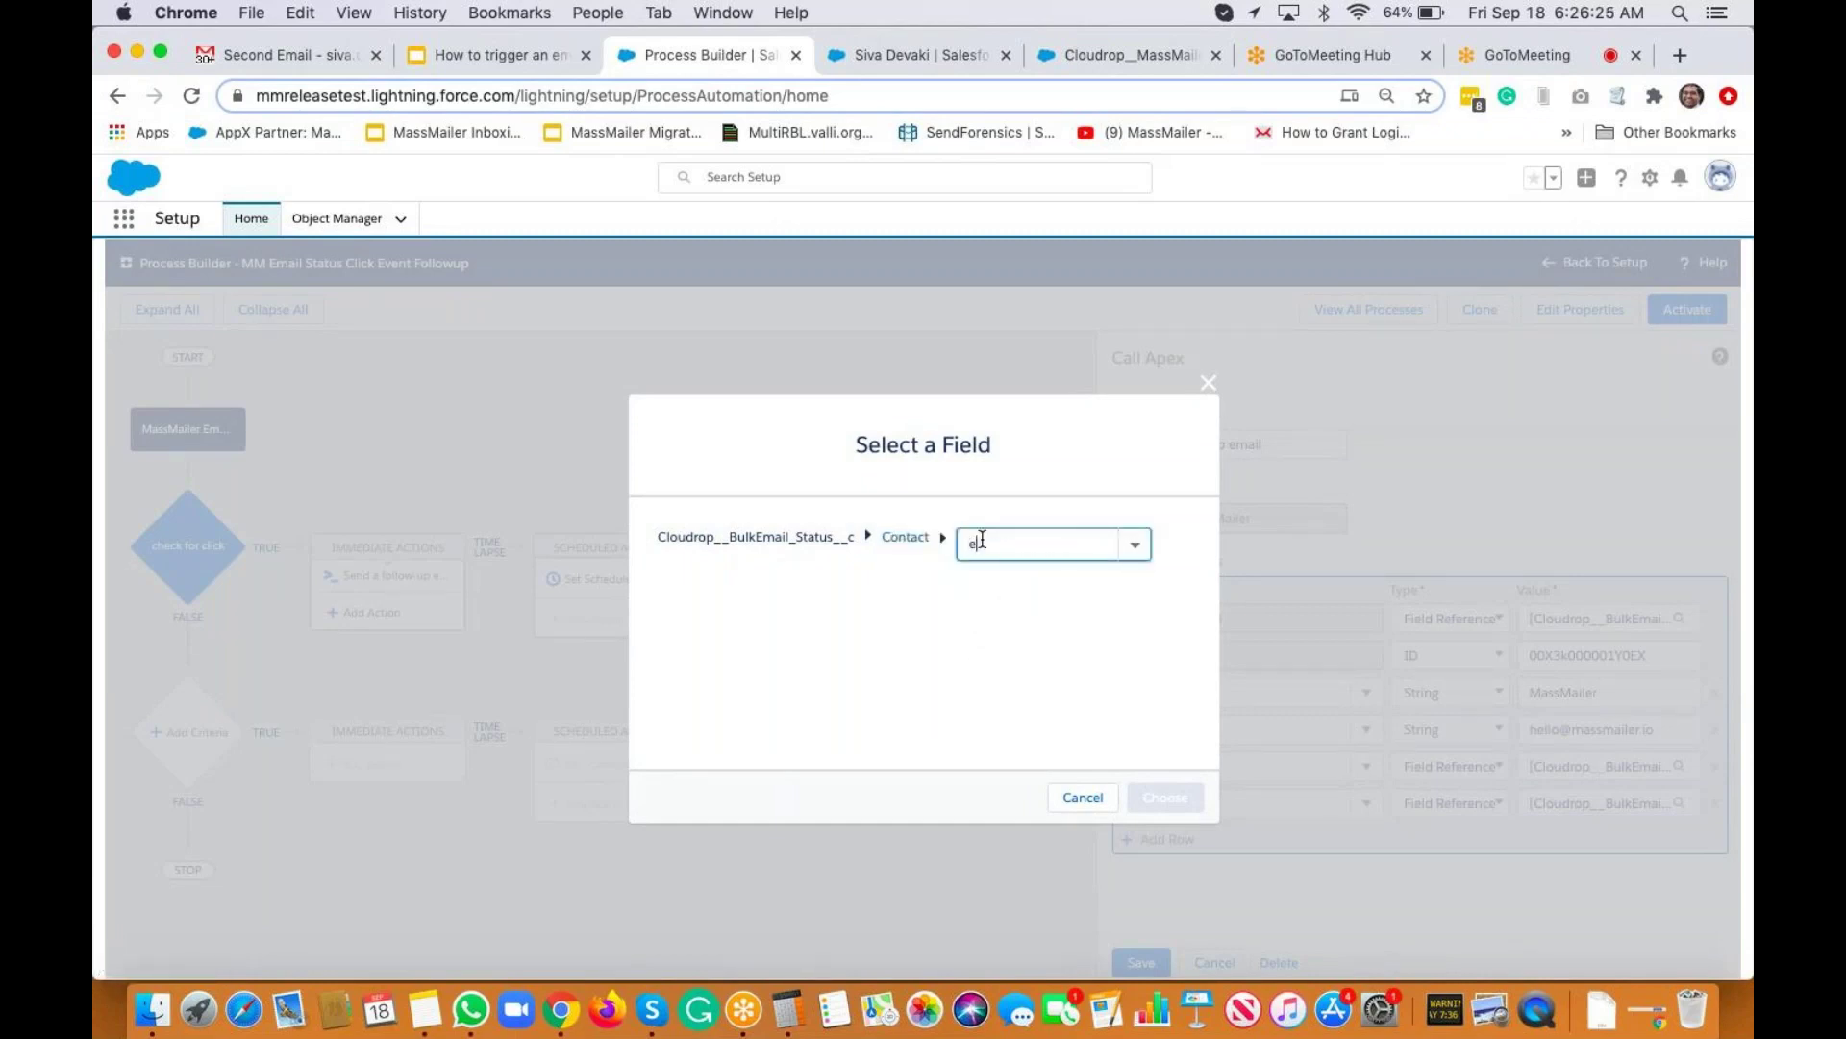
{"action": "type", "text": "ma"}
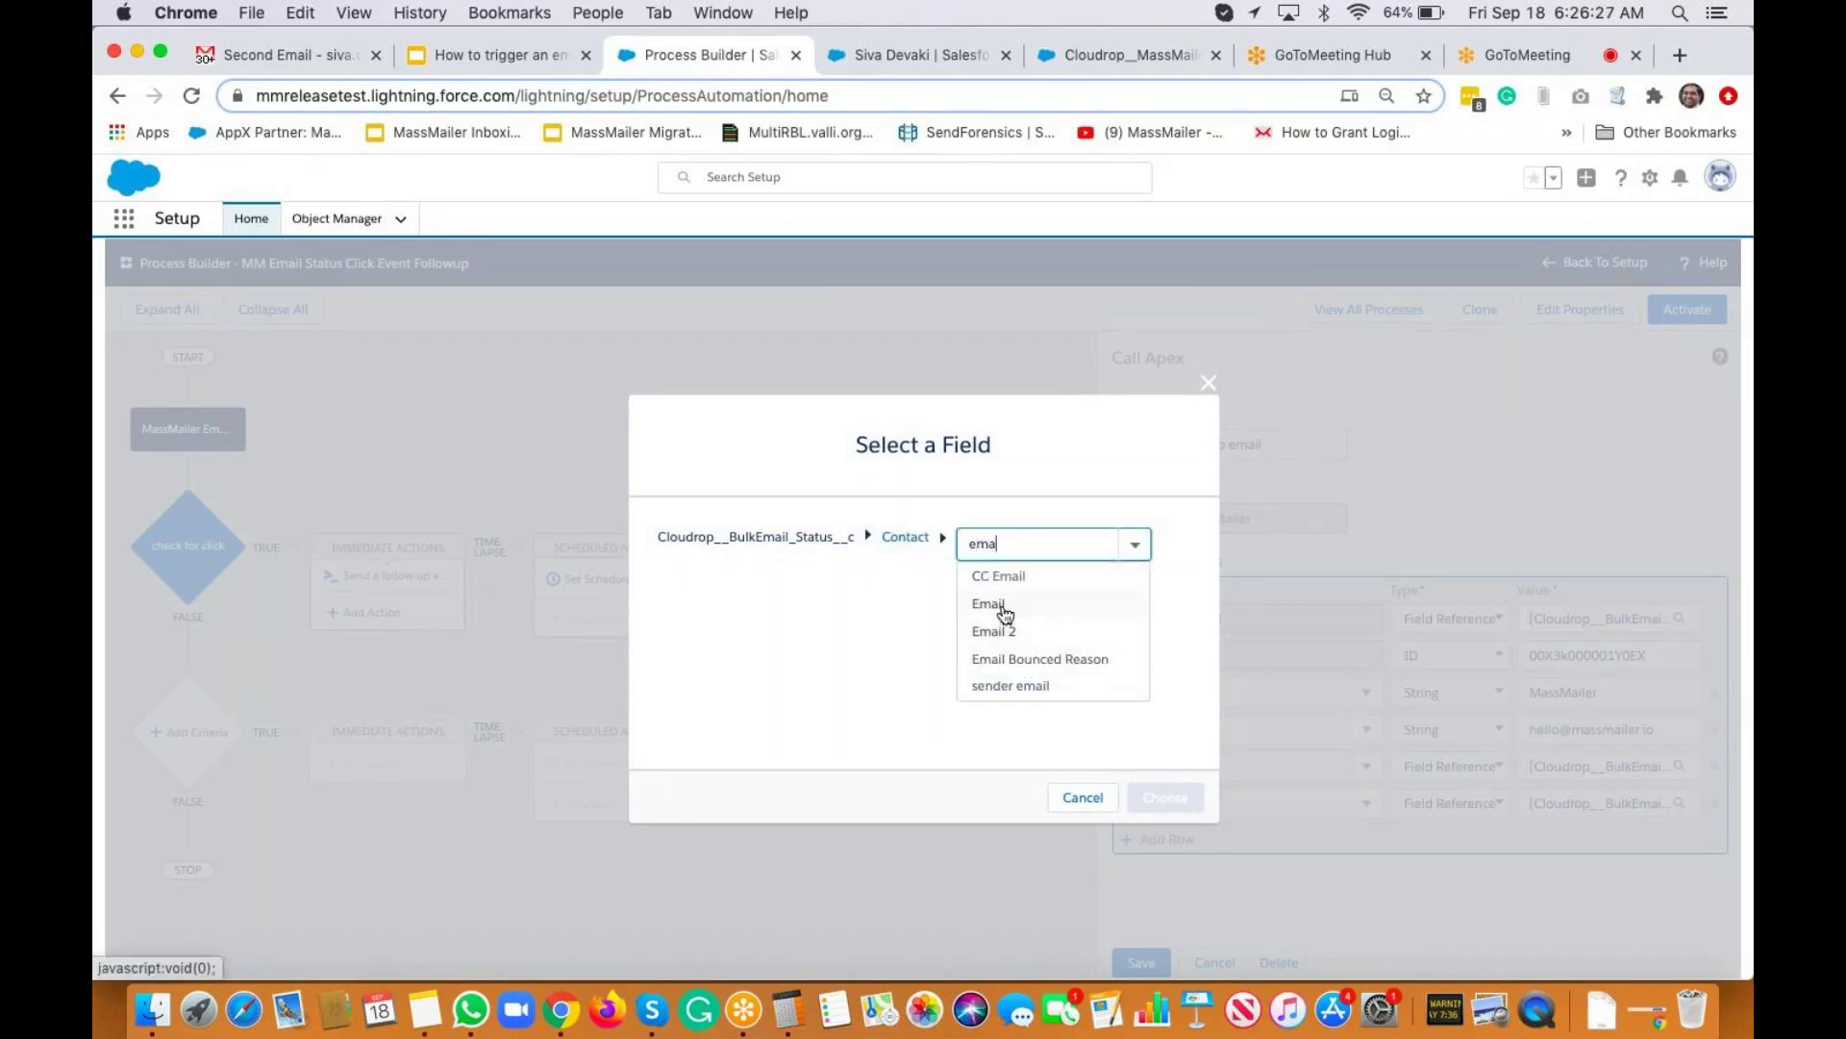
{"action": "left_click", "coordinate": [1001, 609]}
{"action": "left_click", "coordinate": [1181, 799]}
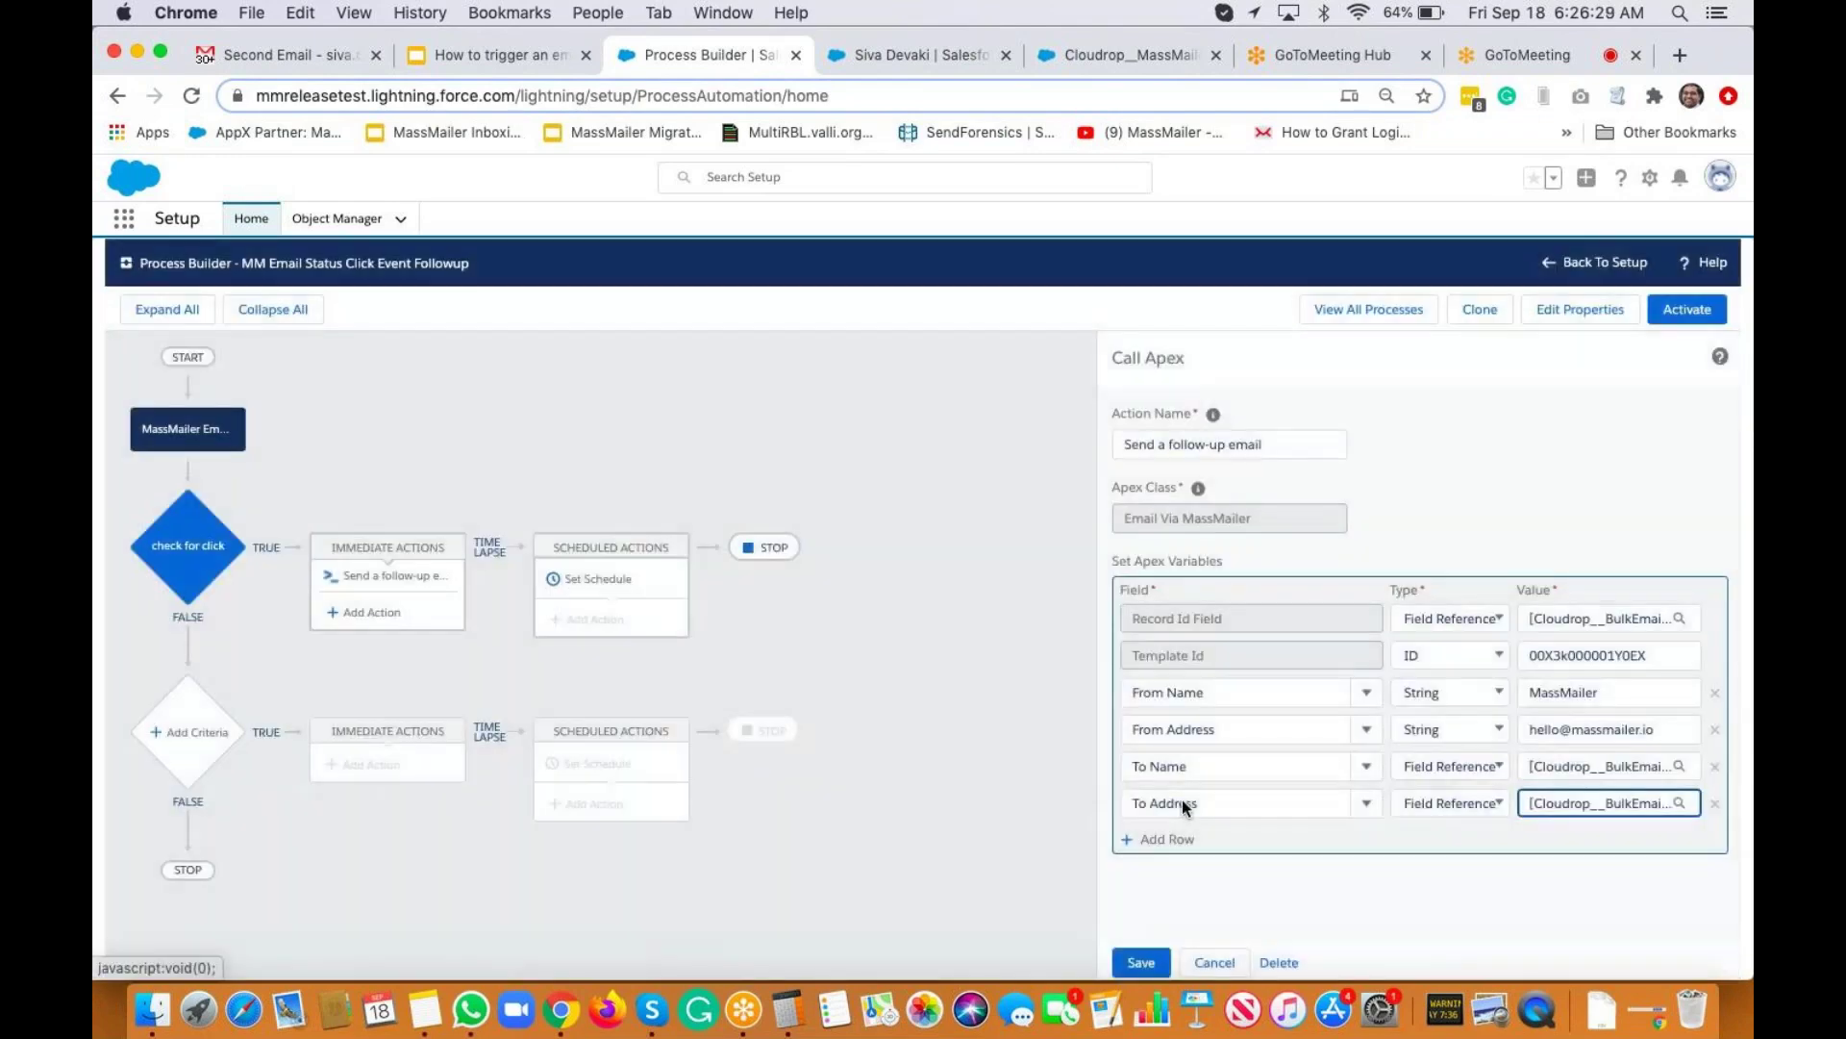
Save the follow-up email action and activate the MM Email Status Click Event Followup process.
{"action": "left_click", "coordinate": [1140, 963]}
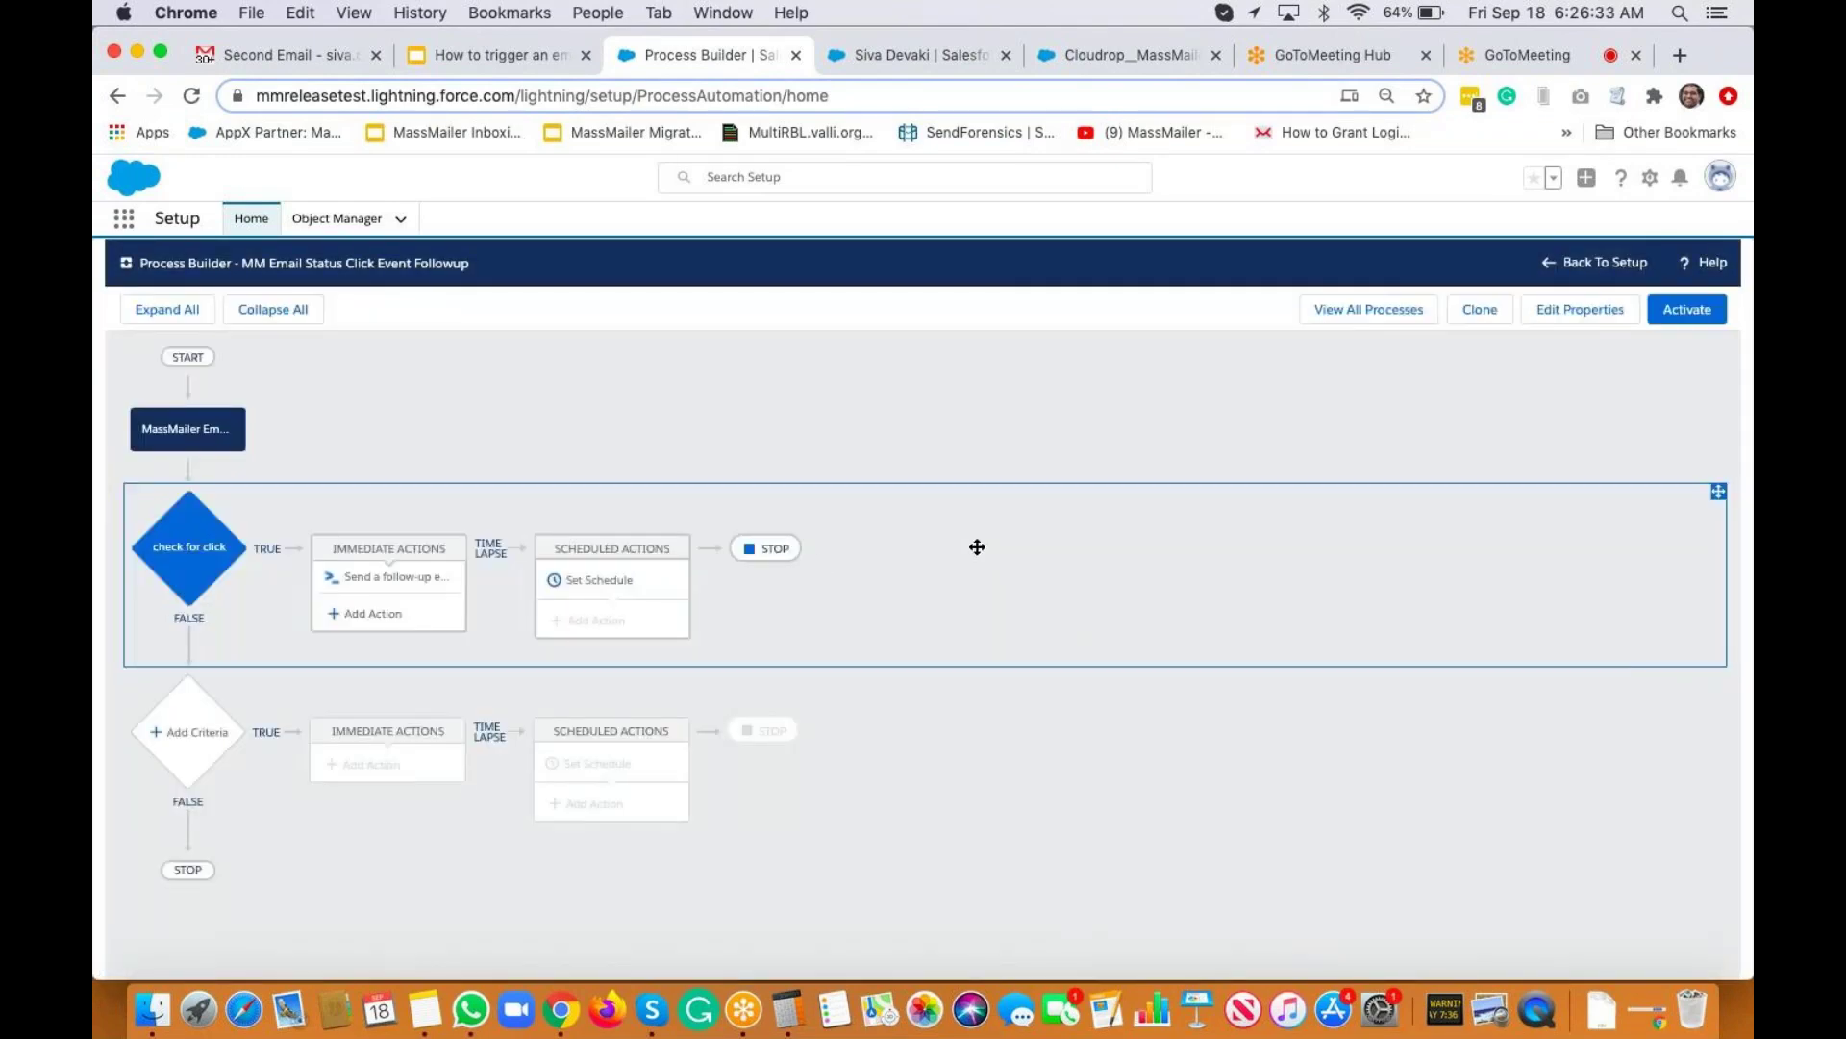
{"action": "left_click", "coordinate": [1688, 313]}
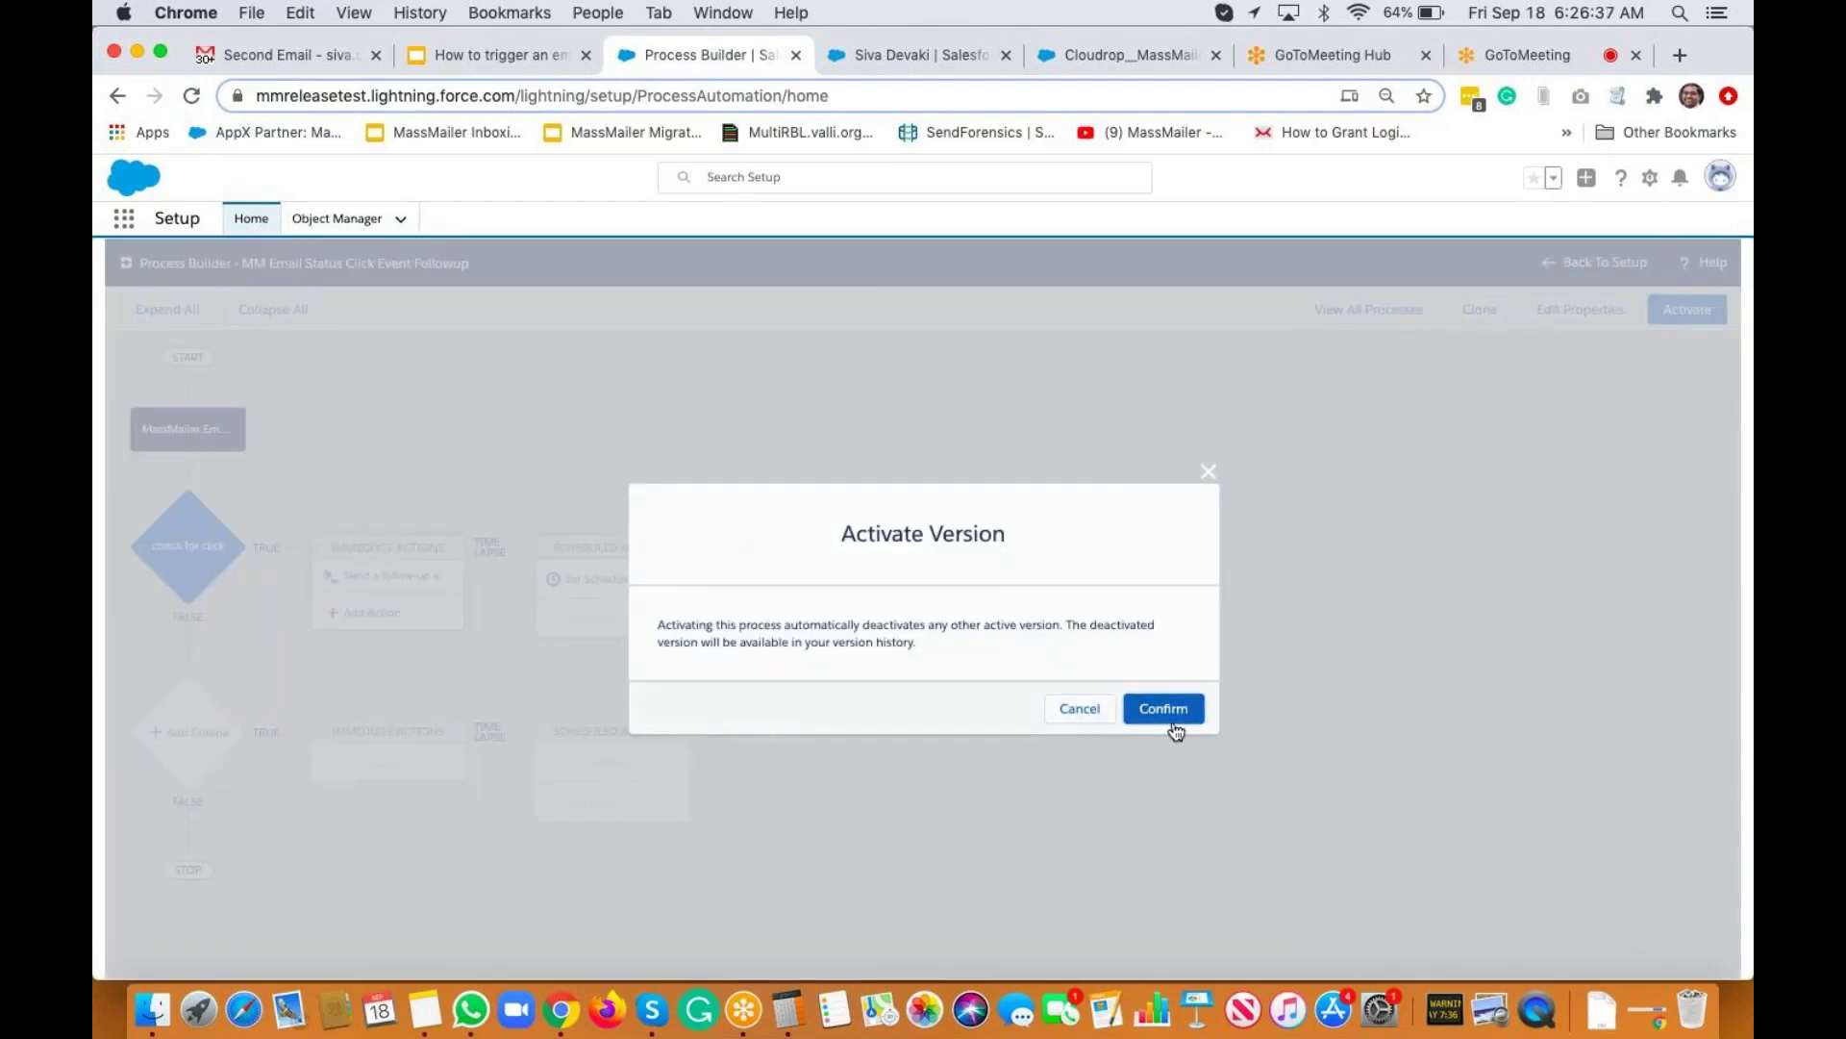
{"action": "left_click", "coordinate": [1166, 711]}
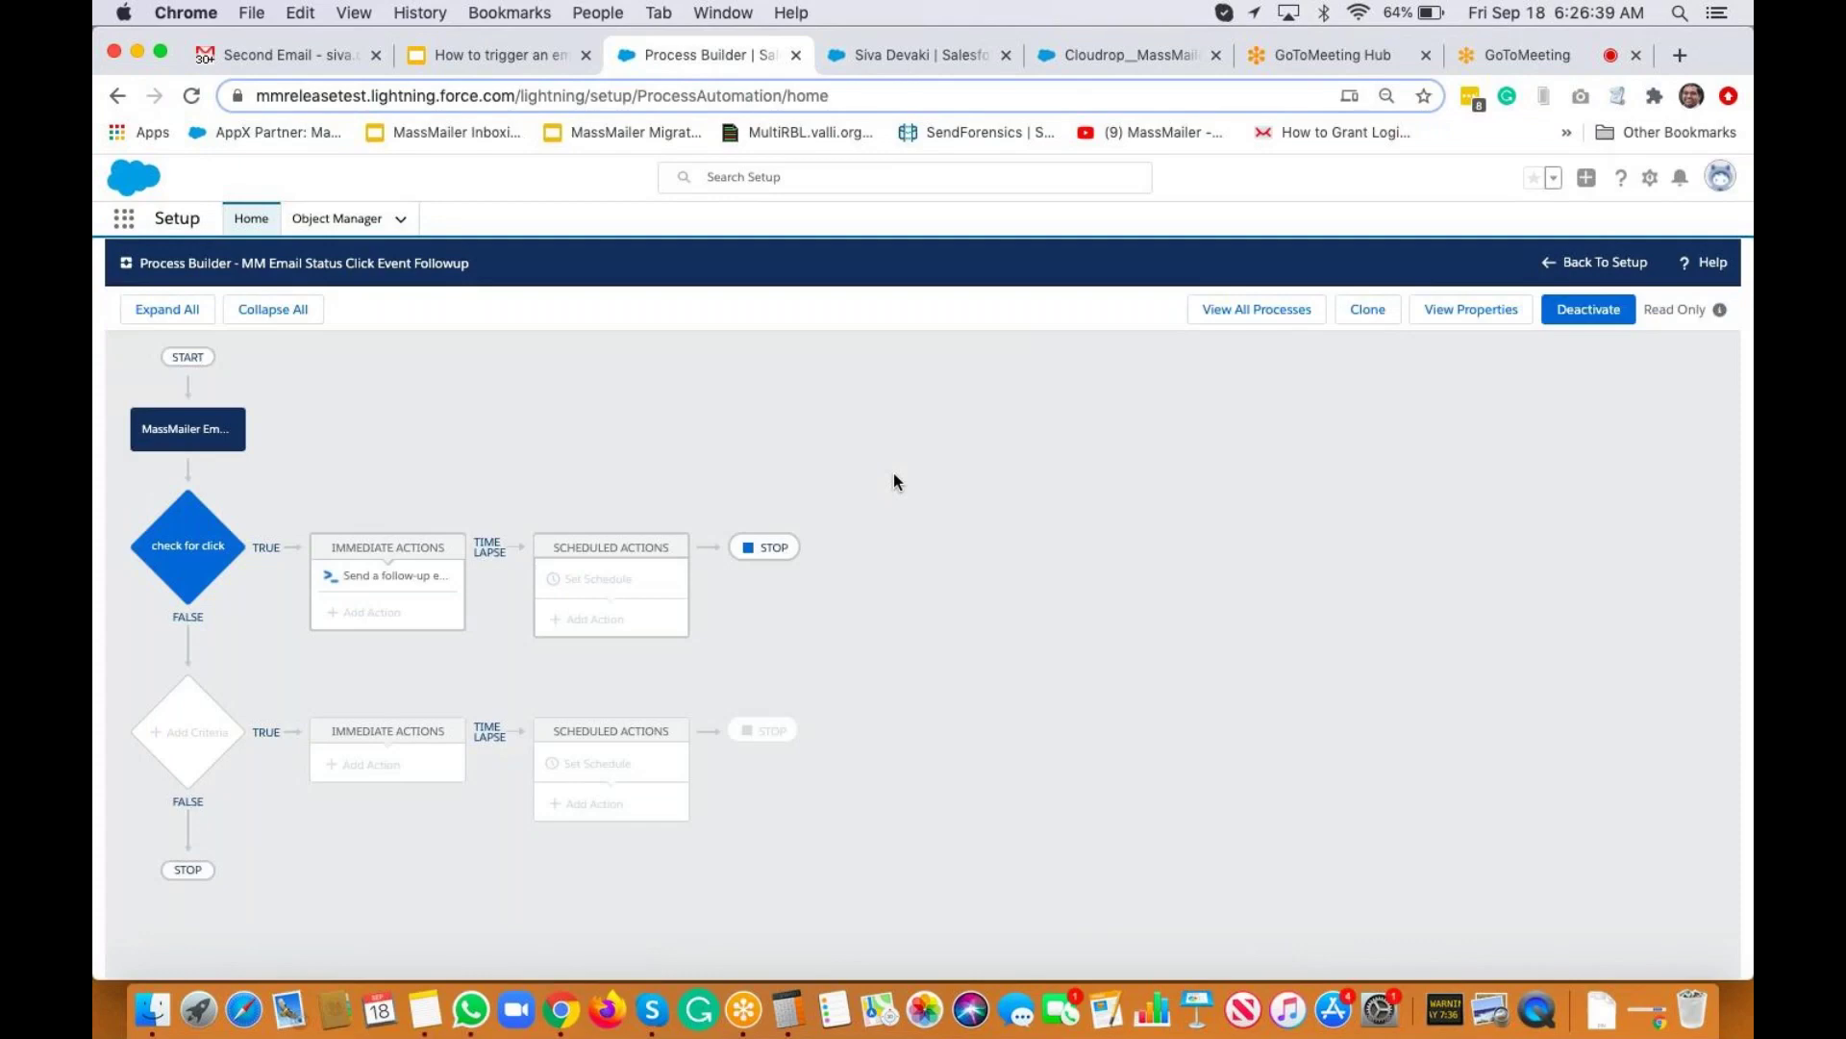
Switch to Gmail and delete the old Second Email conversation.
{"action": "left_click", "coordinate": [935, 49]}
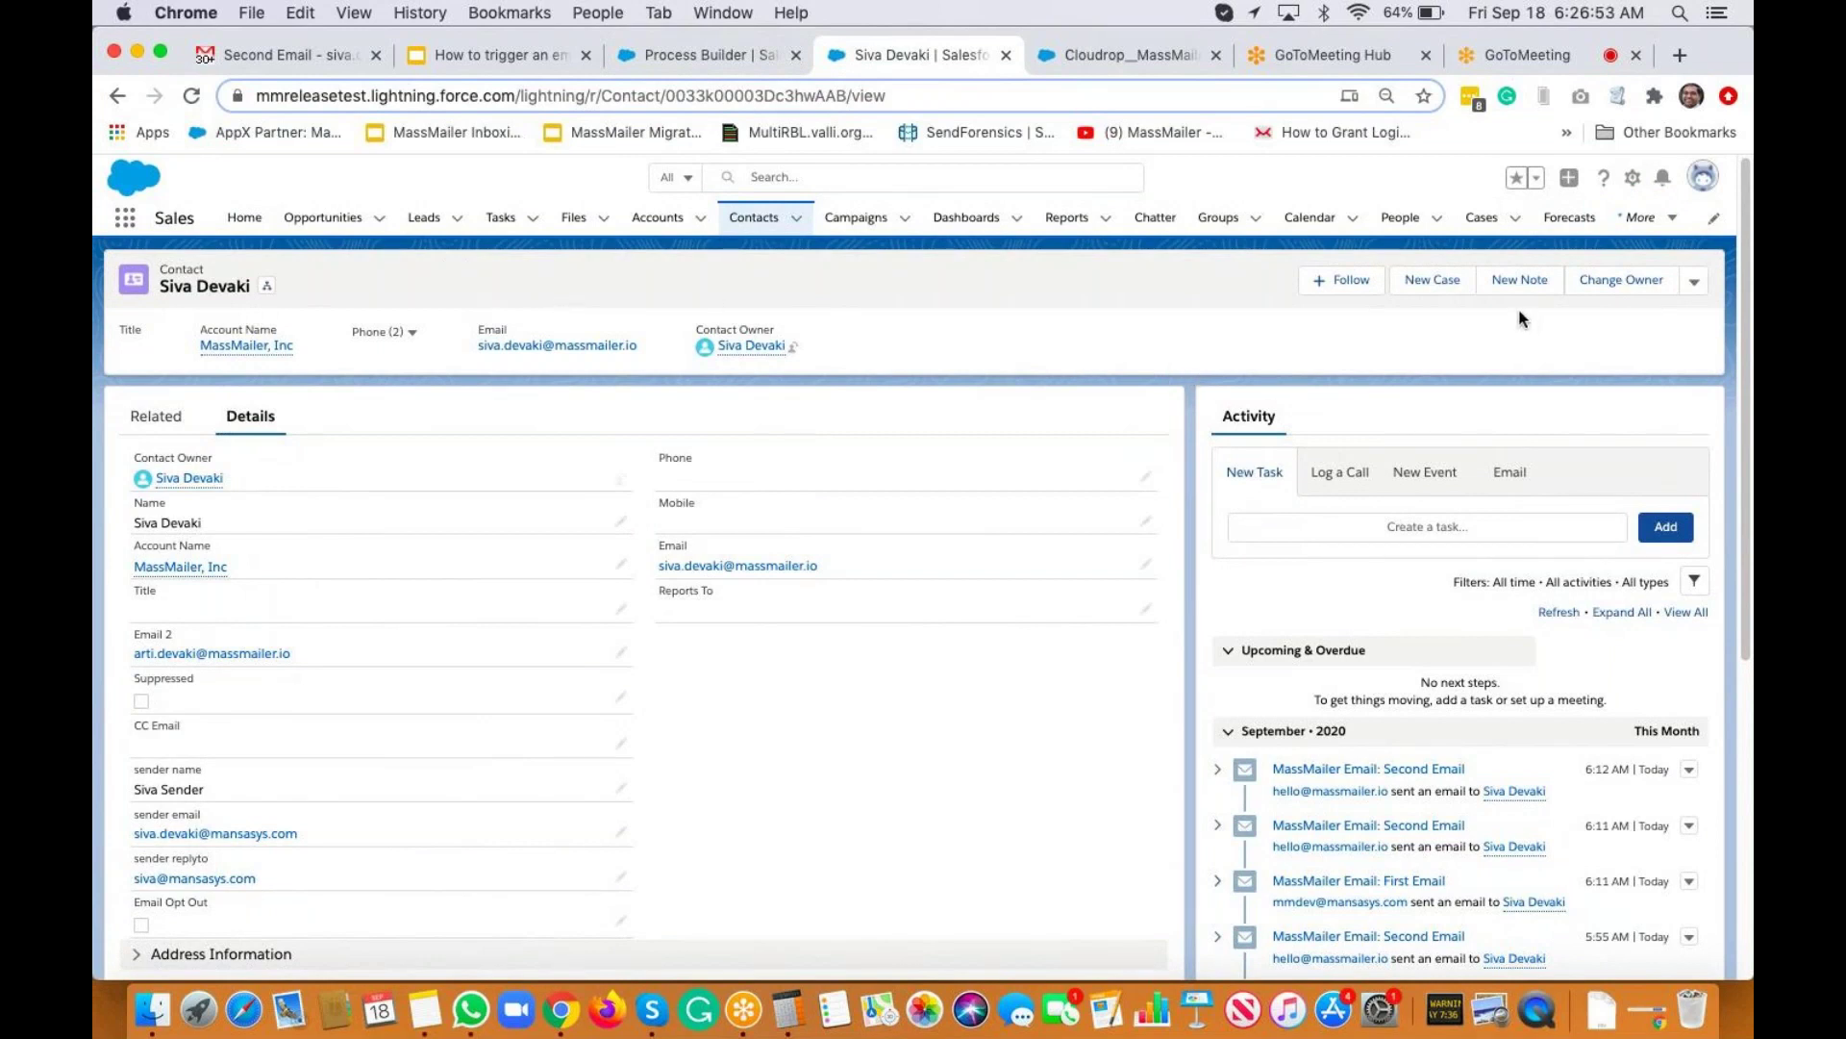
{"action": "left_click", "coordinate": [293, 63]}
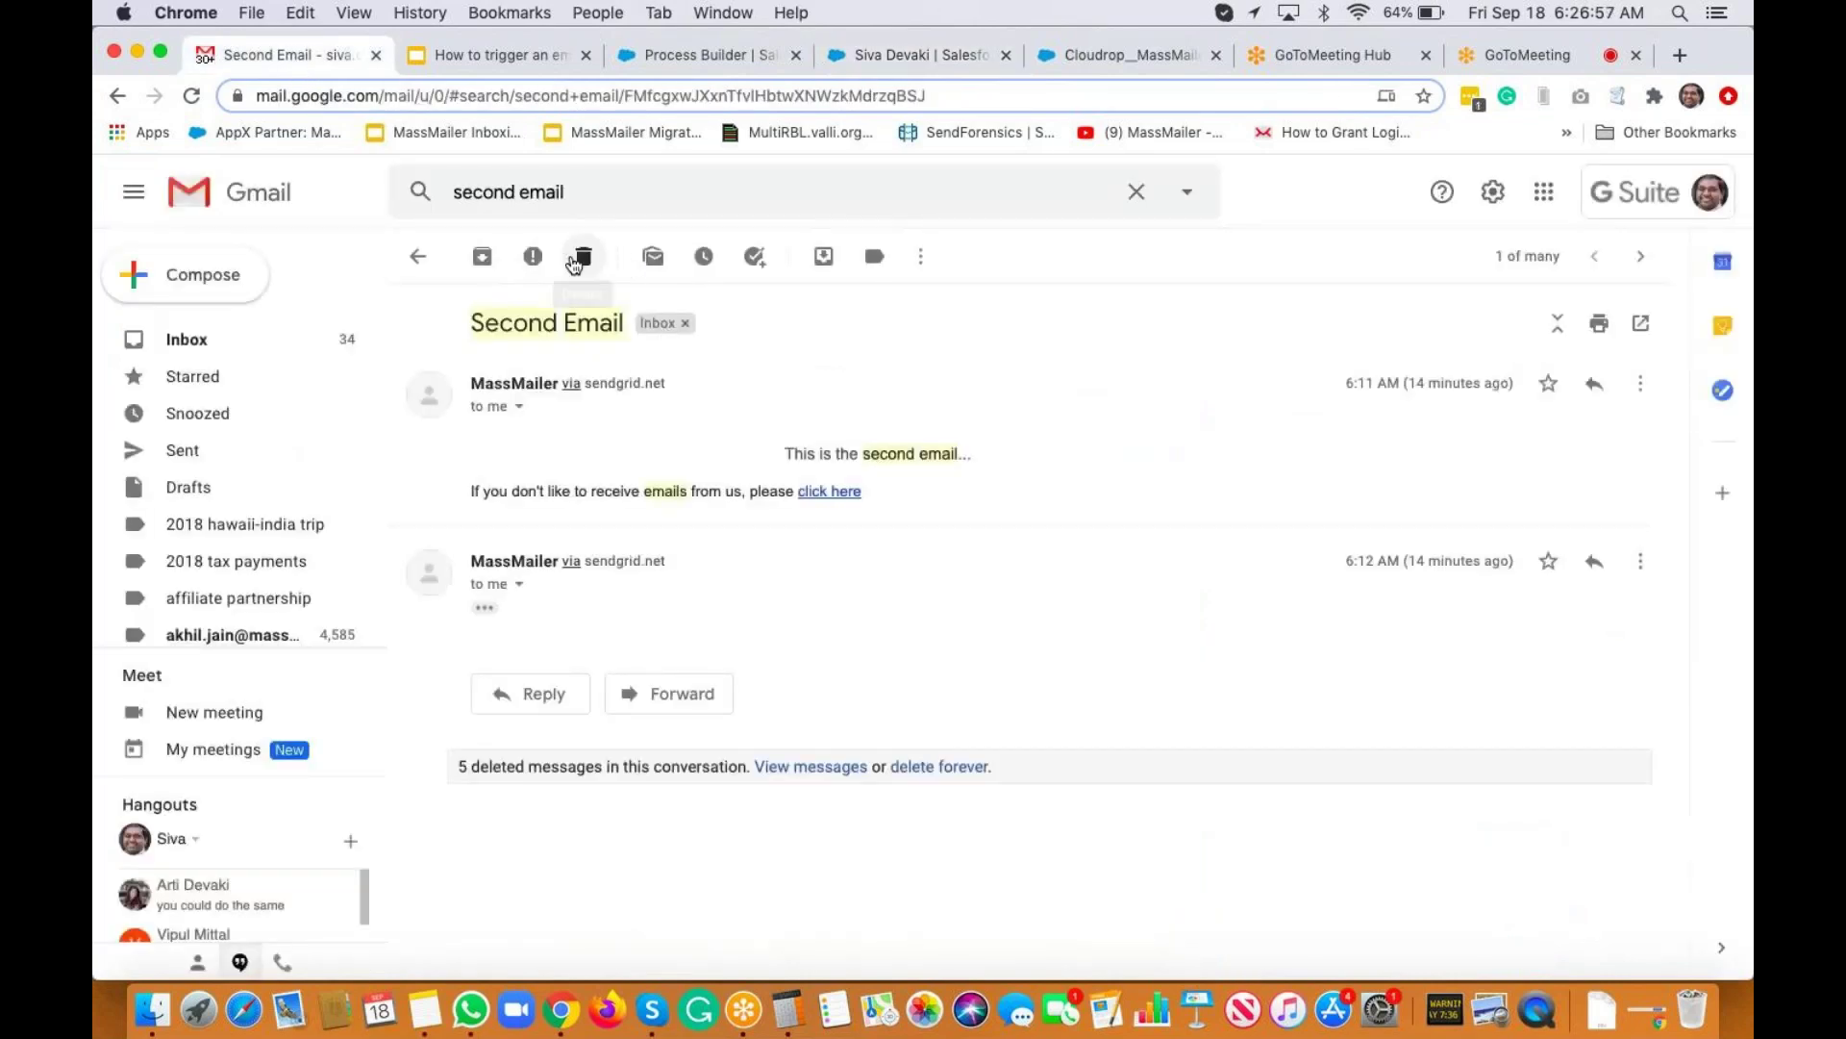
{"action": "left_click", "coordinate": [583, 256]}
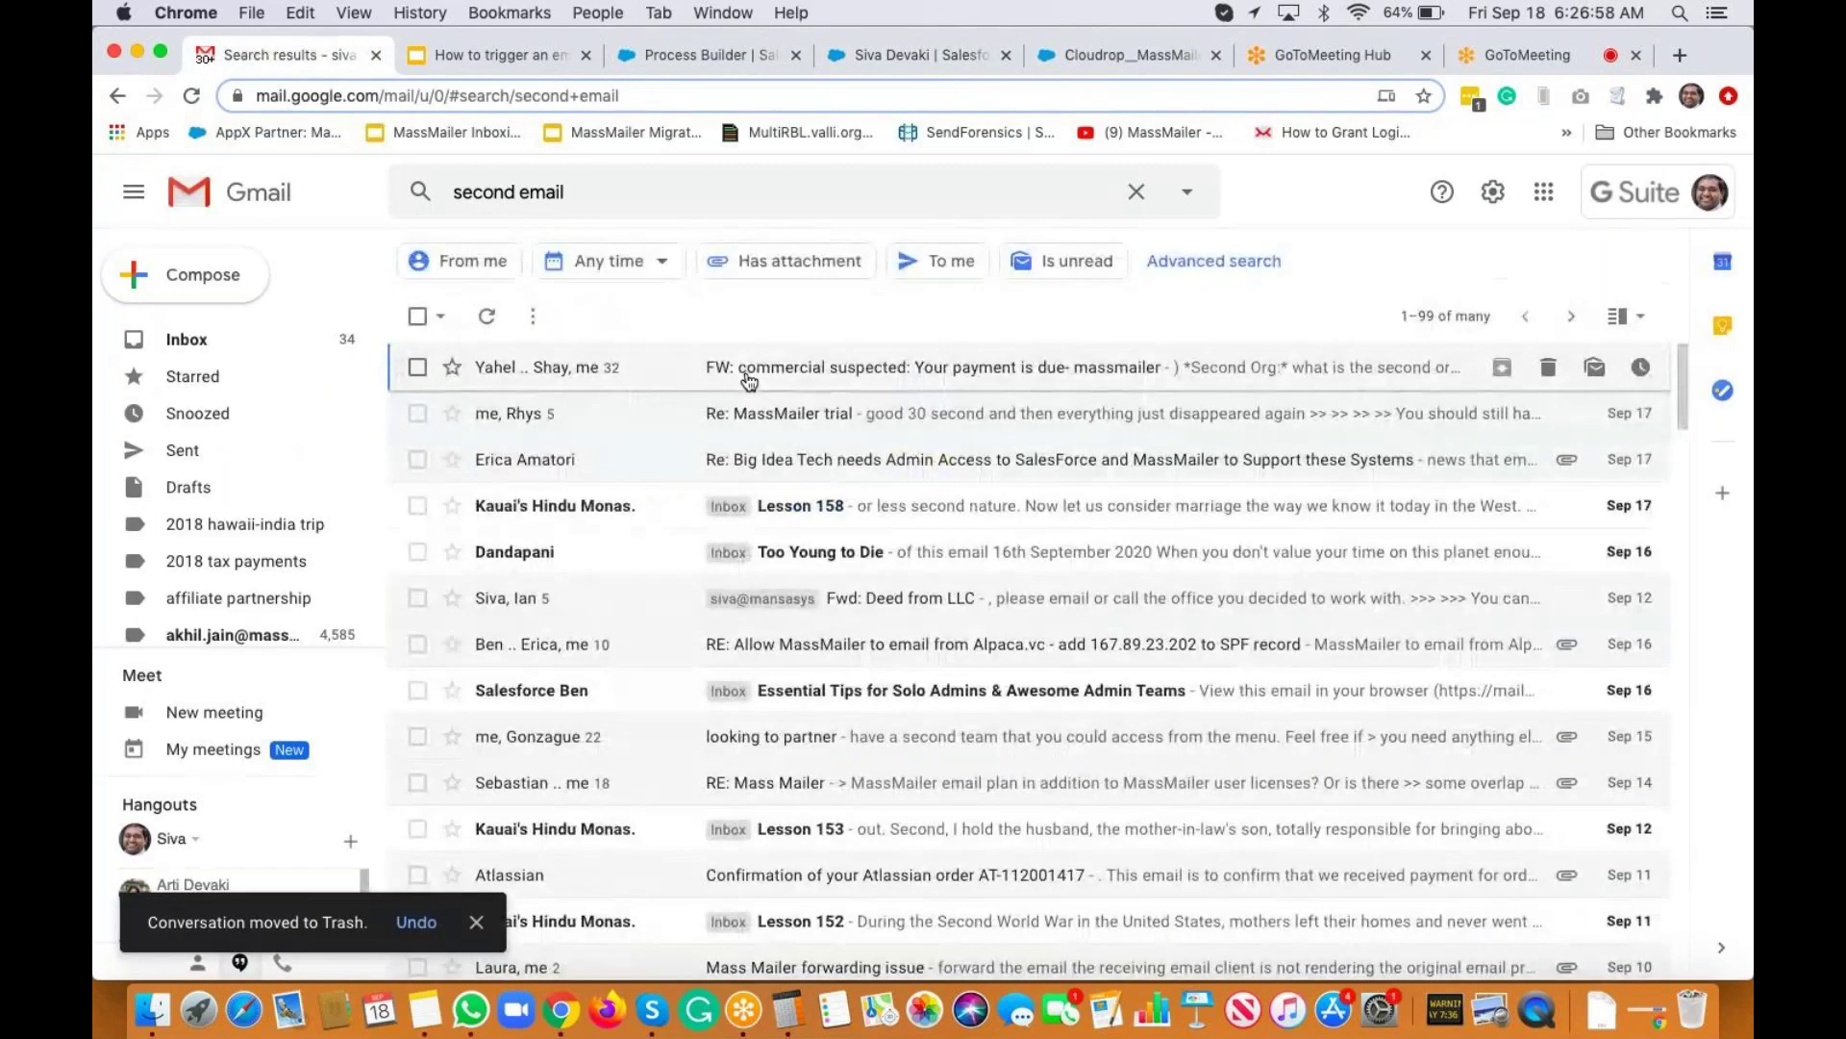
Search Gmail for "first email" and delete the old First Email conversation.
{"action": "left_click", "coordinate": [621, 189]}
{"action": "double_click", "coordinate": [492, 188]}
{"action": "type", "text": "first"}
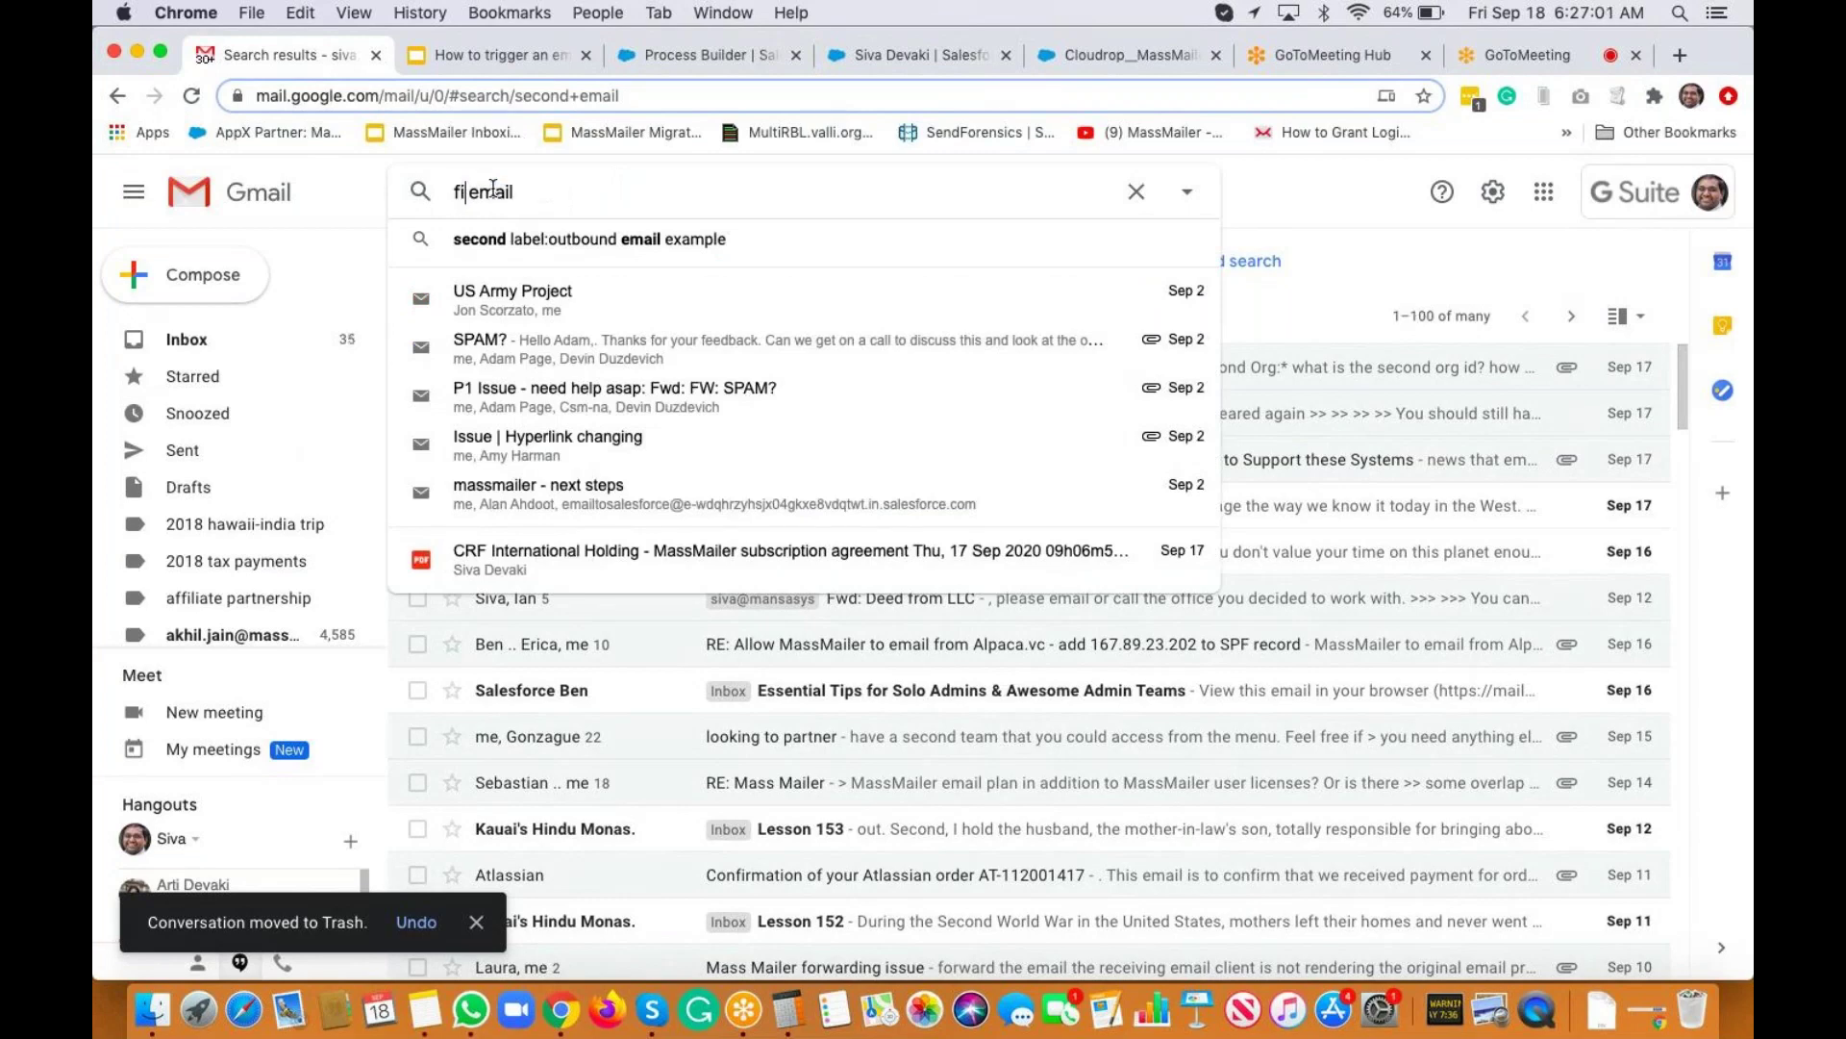
{"action": "key", "text": "Return"}
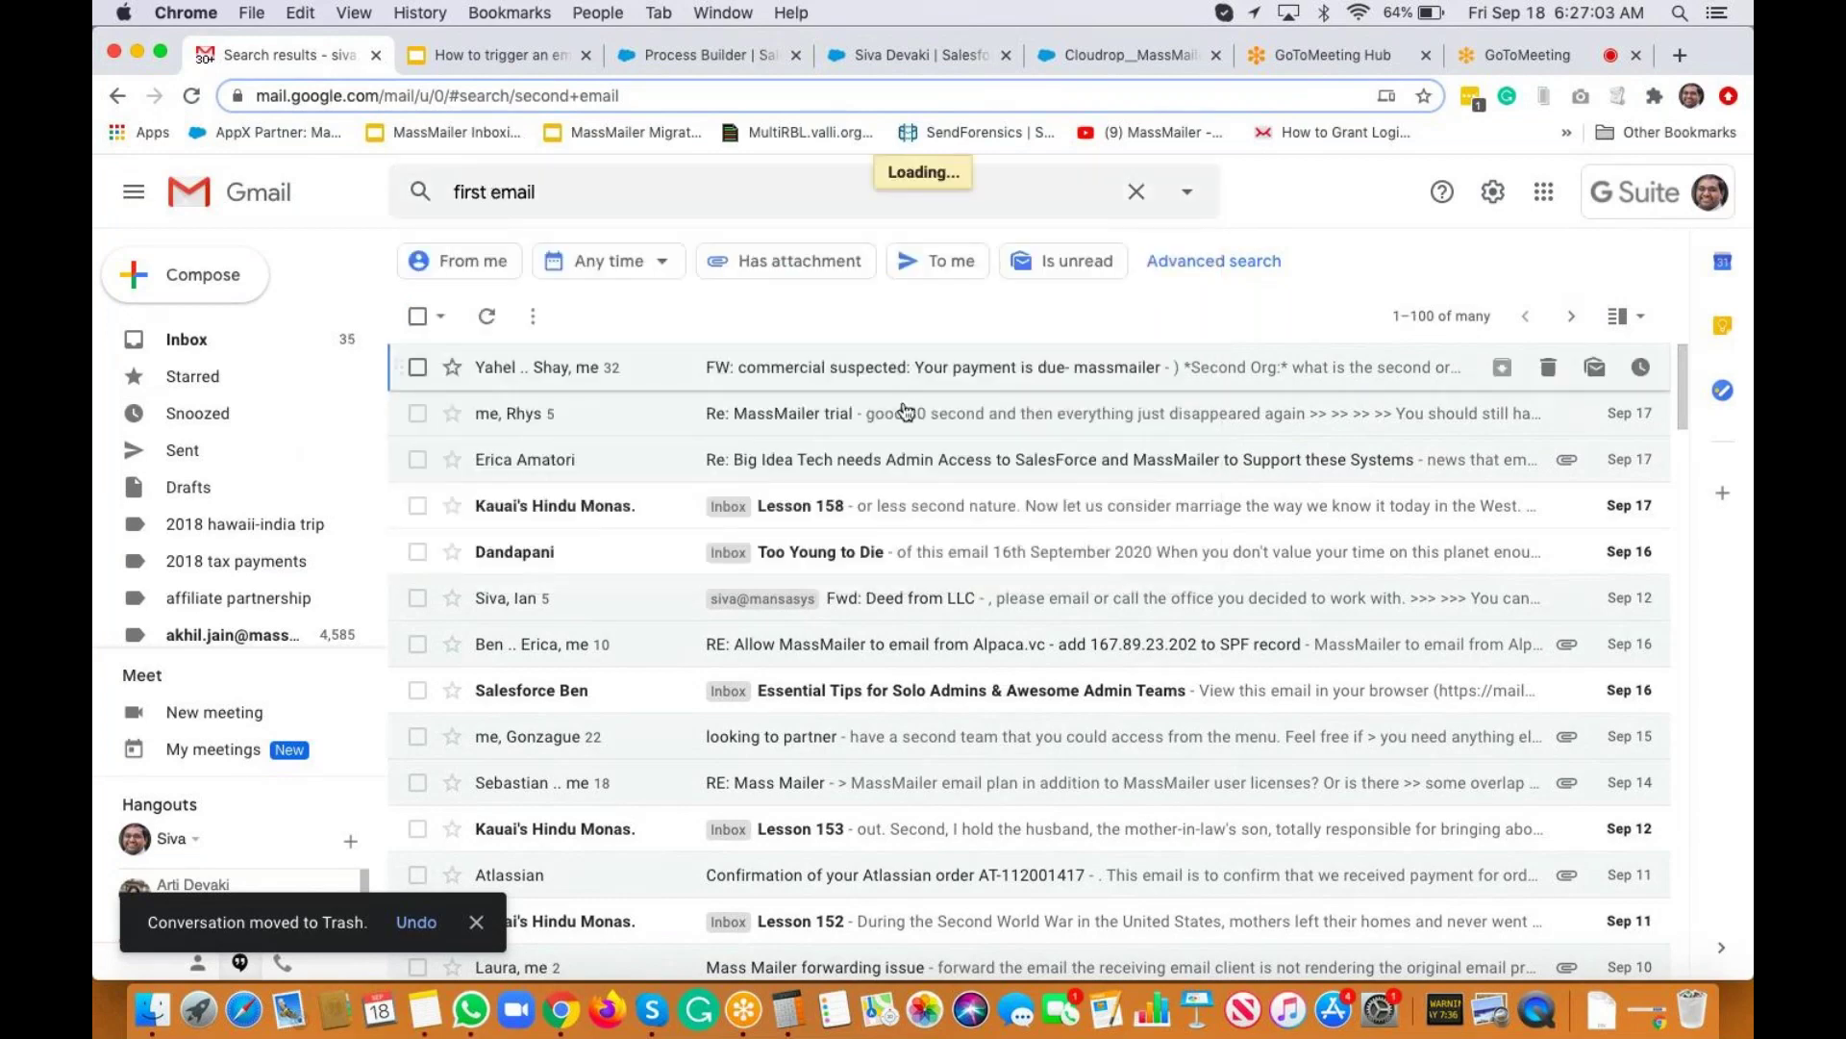
{"action": "left_click", "coordinate": [779, 383]}
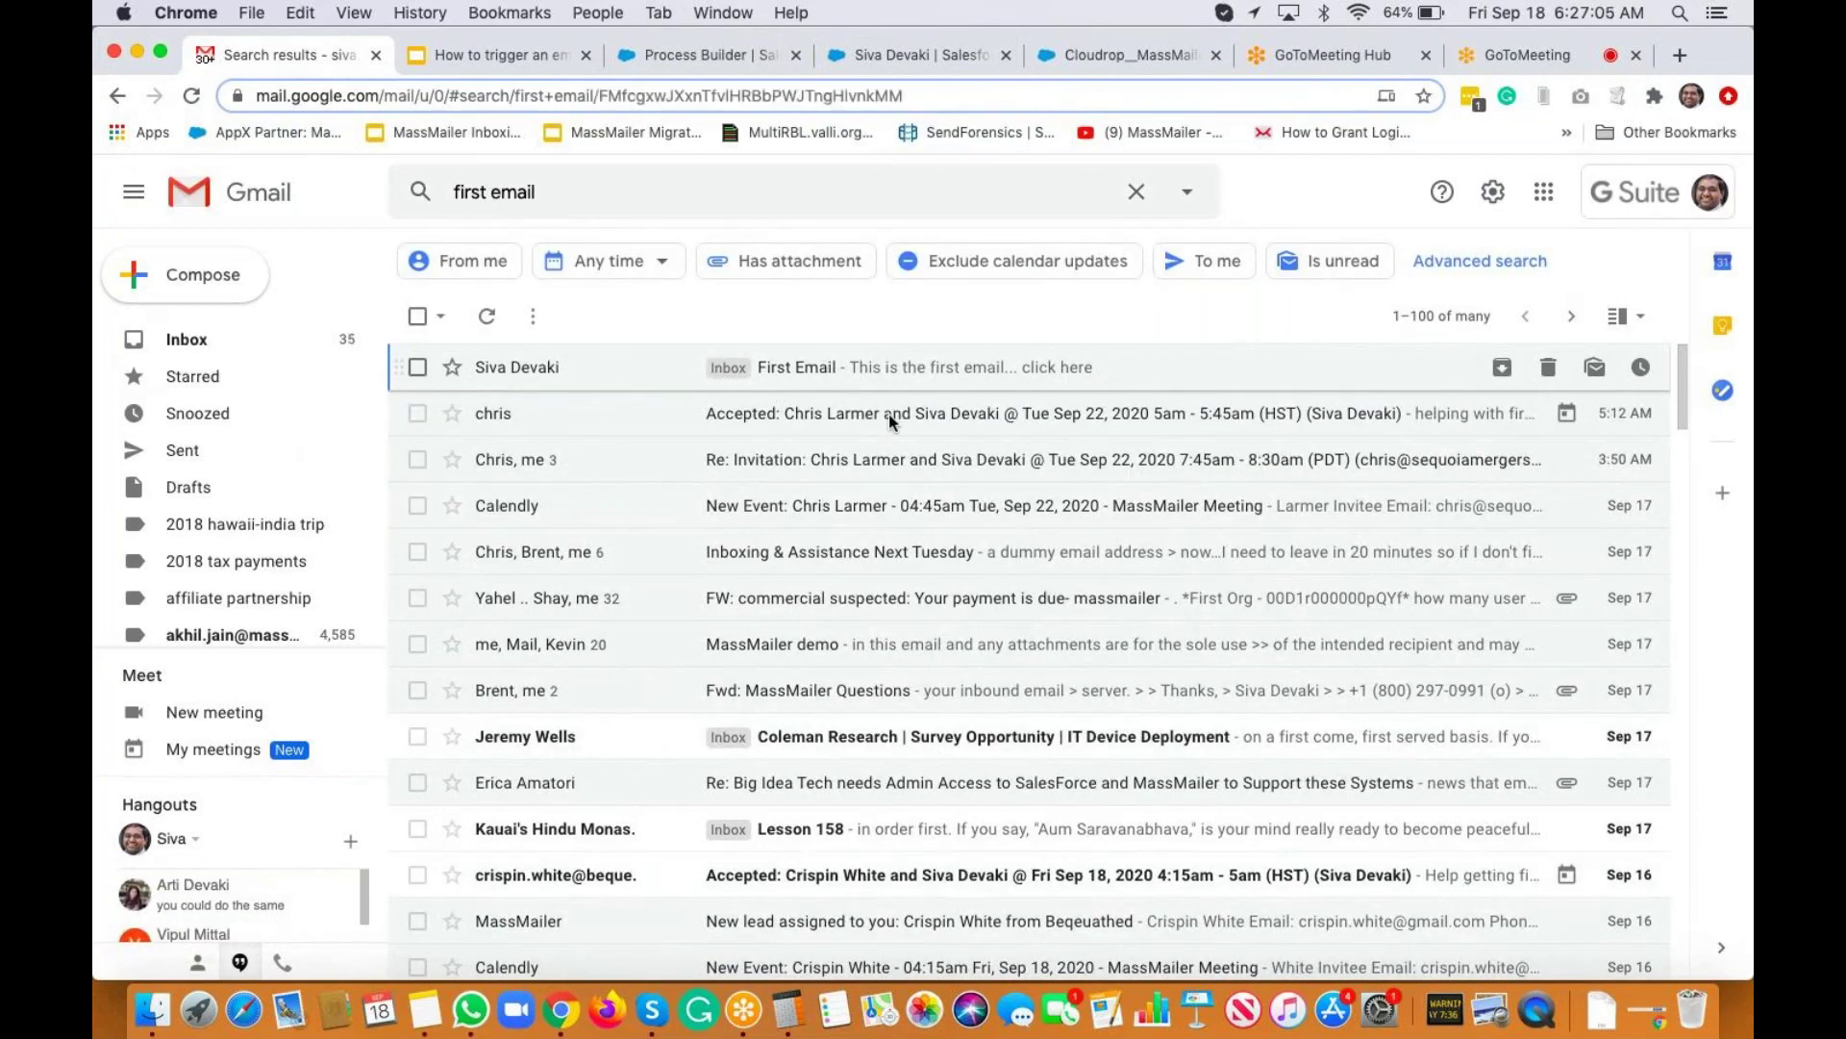
{"action": "left_click", "coordinate": [585, 258]}
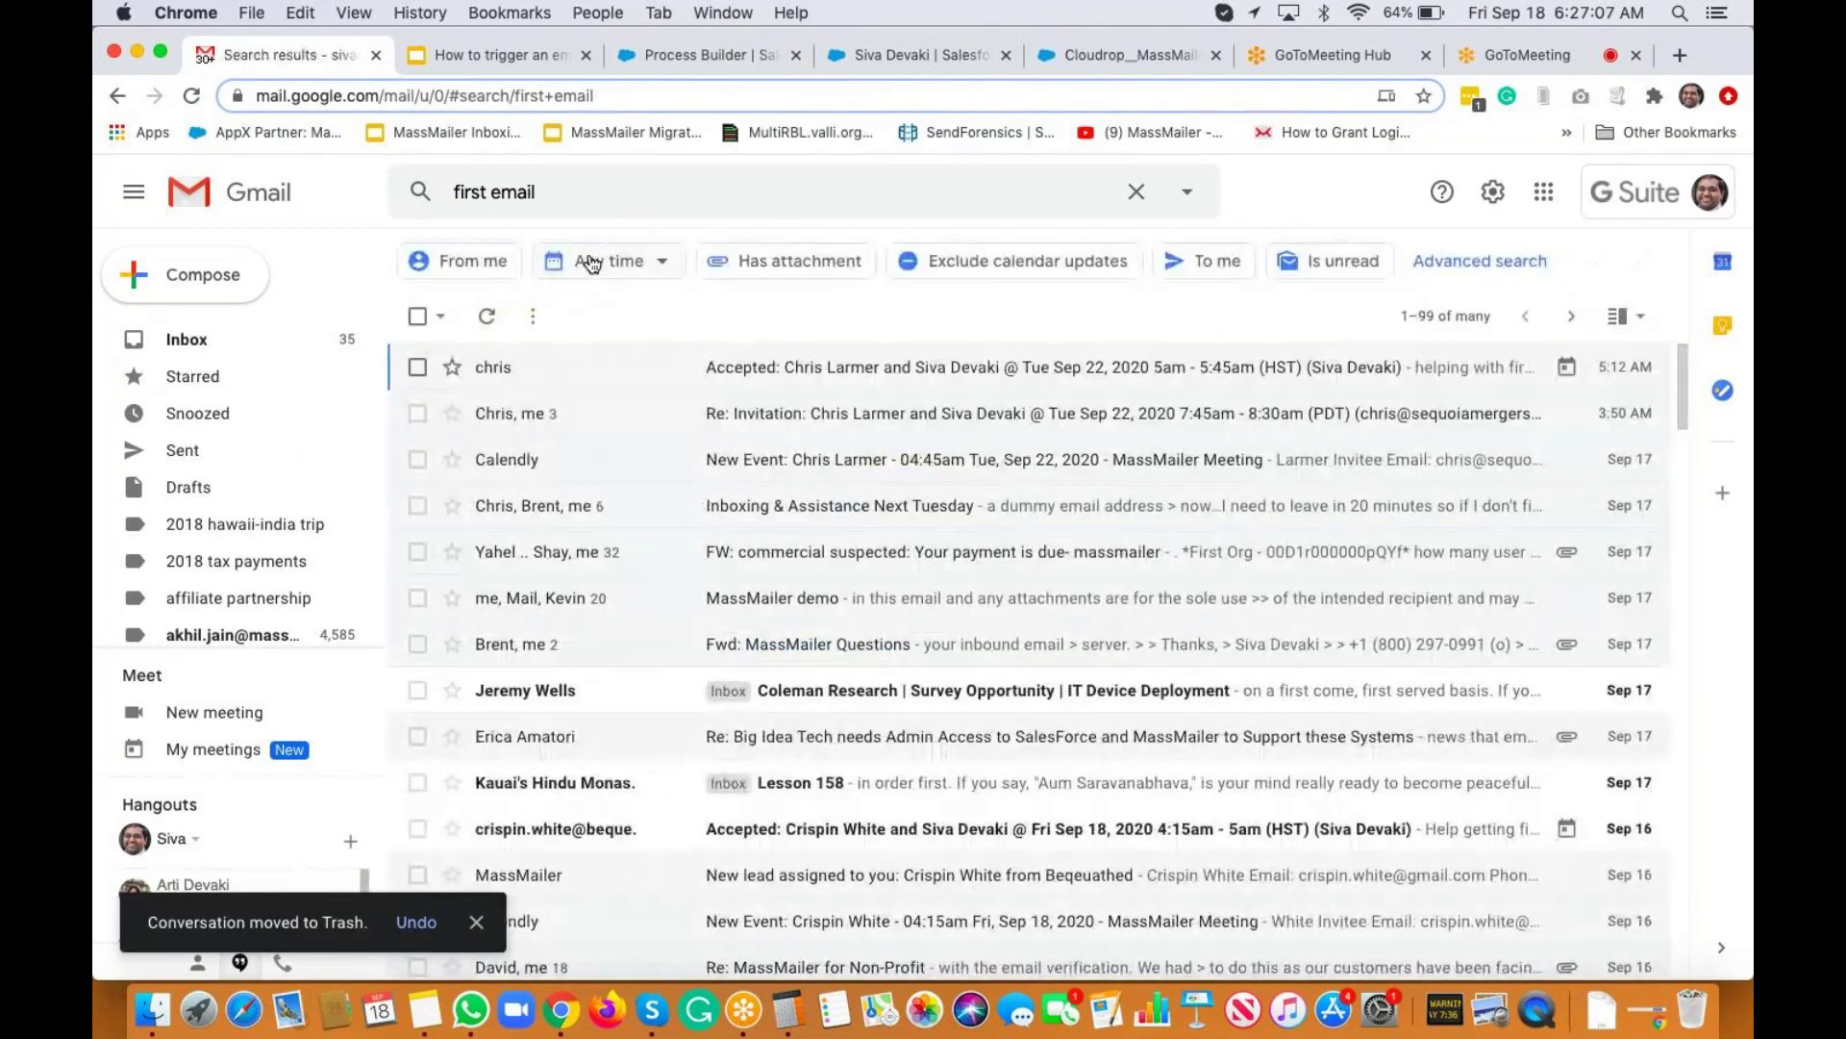
Return to the Salesforce contact record, start Send Via MassMailer, and accept the campaign details and target audience.
{"action": "left_click", "coordinate": [865, 50]}
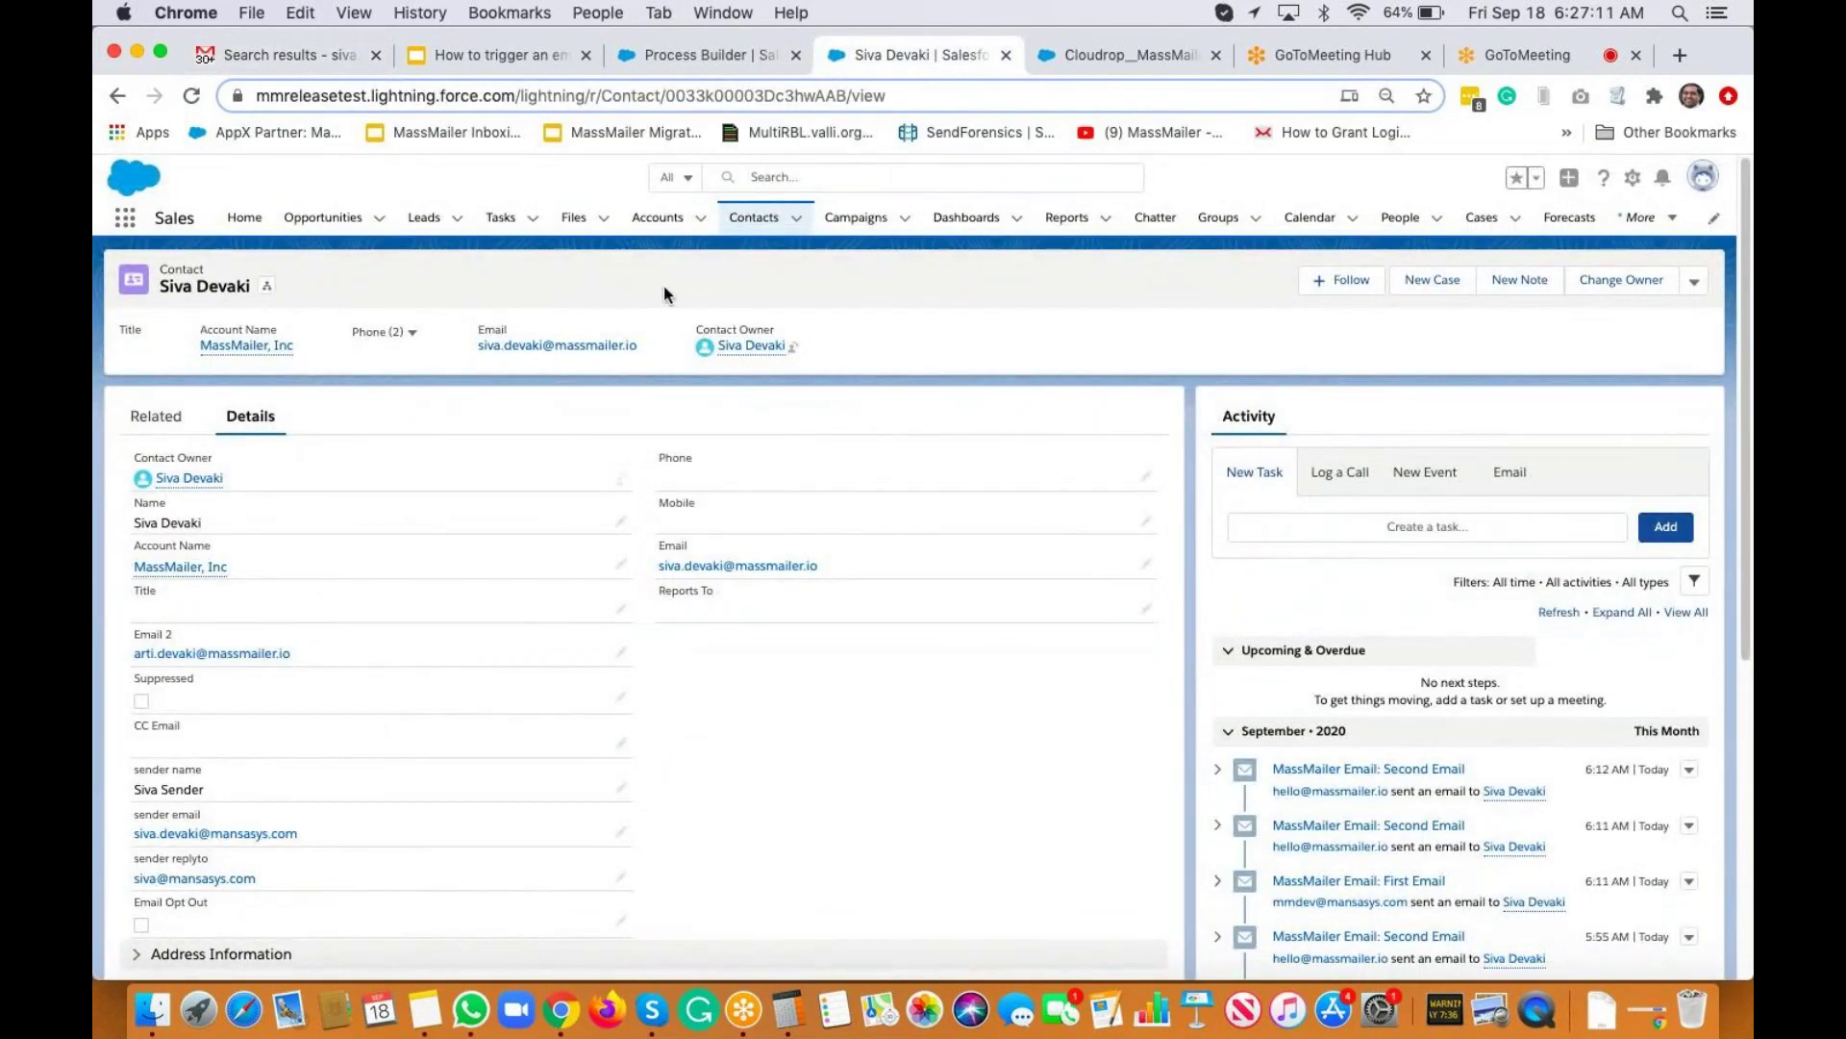
{"action": "left_click", "coordinate": [1693, 284]}
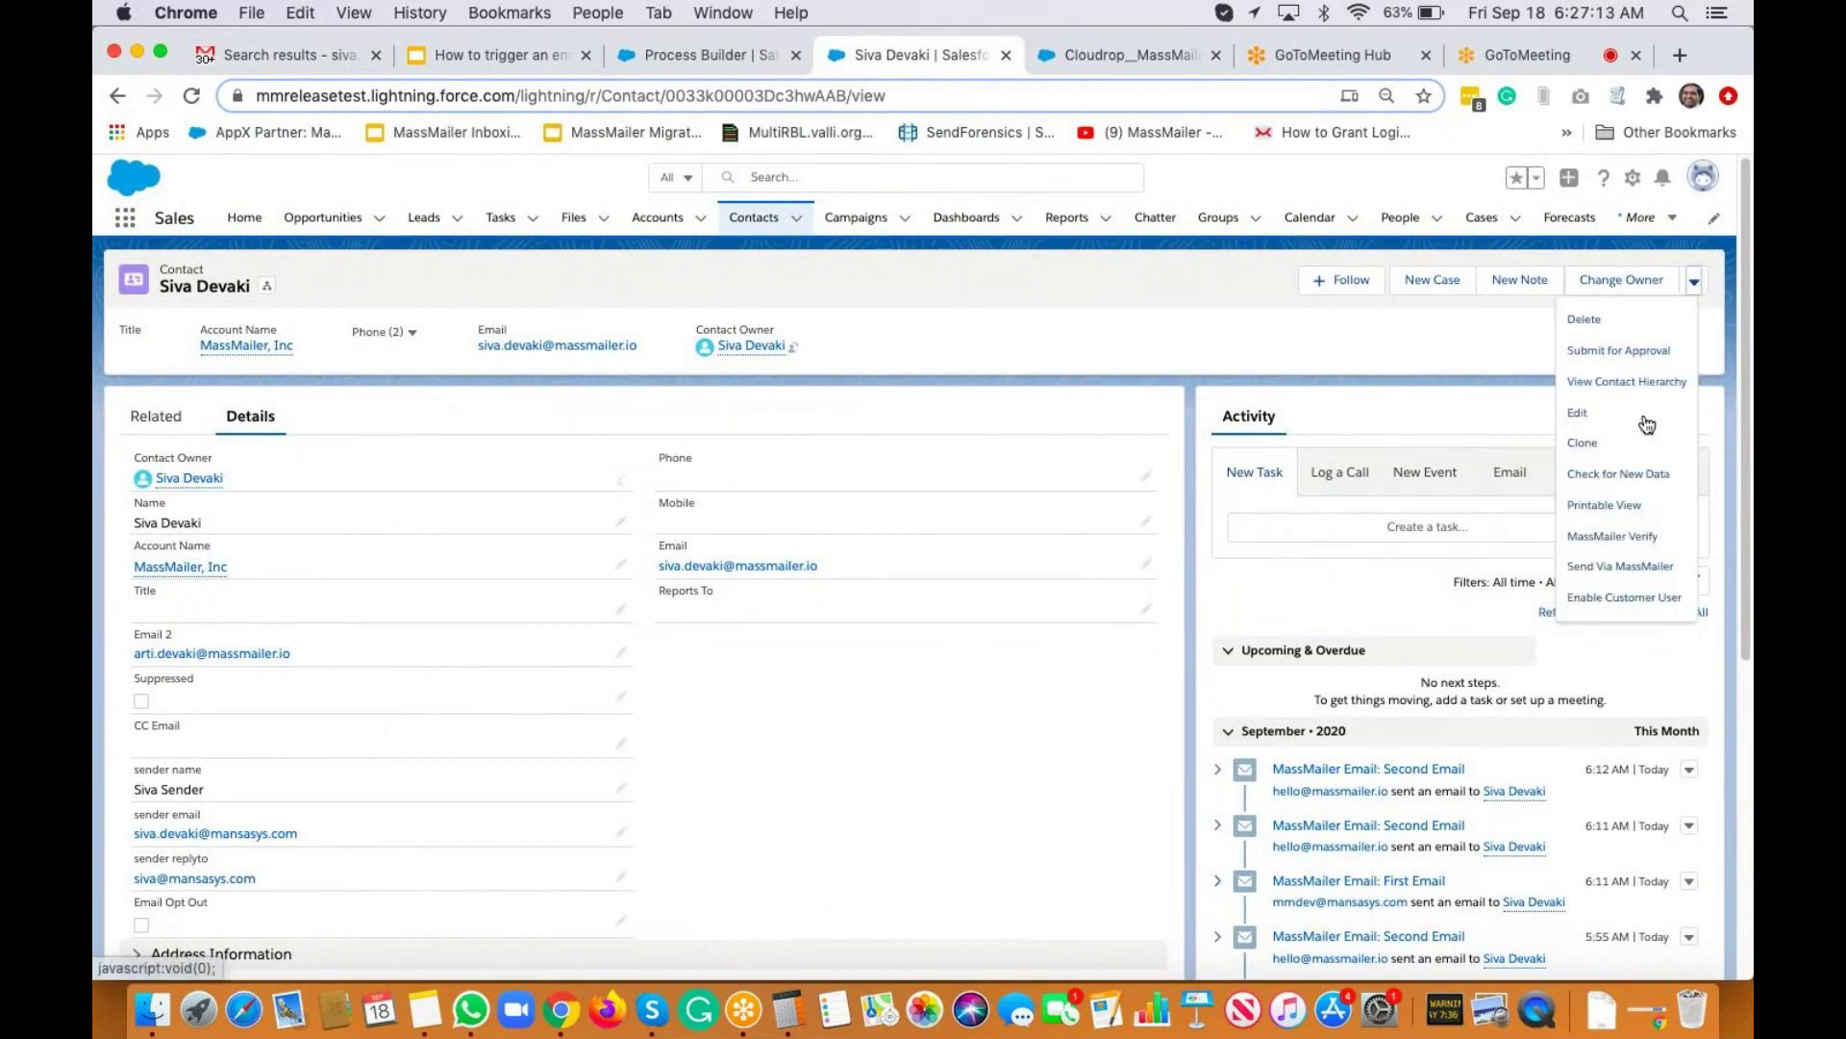
{"action": "left_click", "coordinate": [1640, 567]}
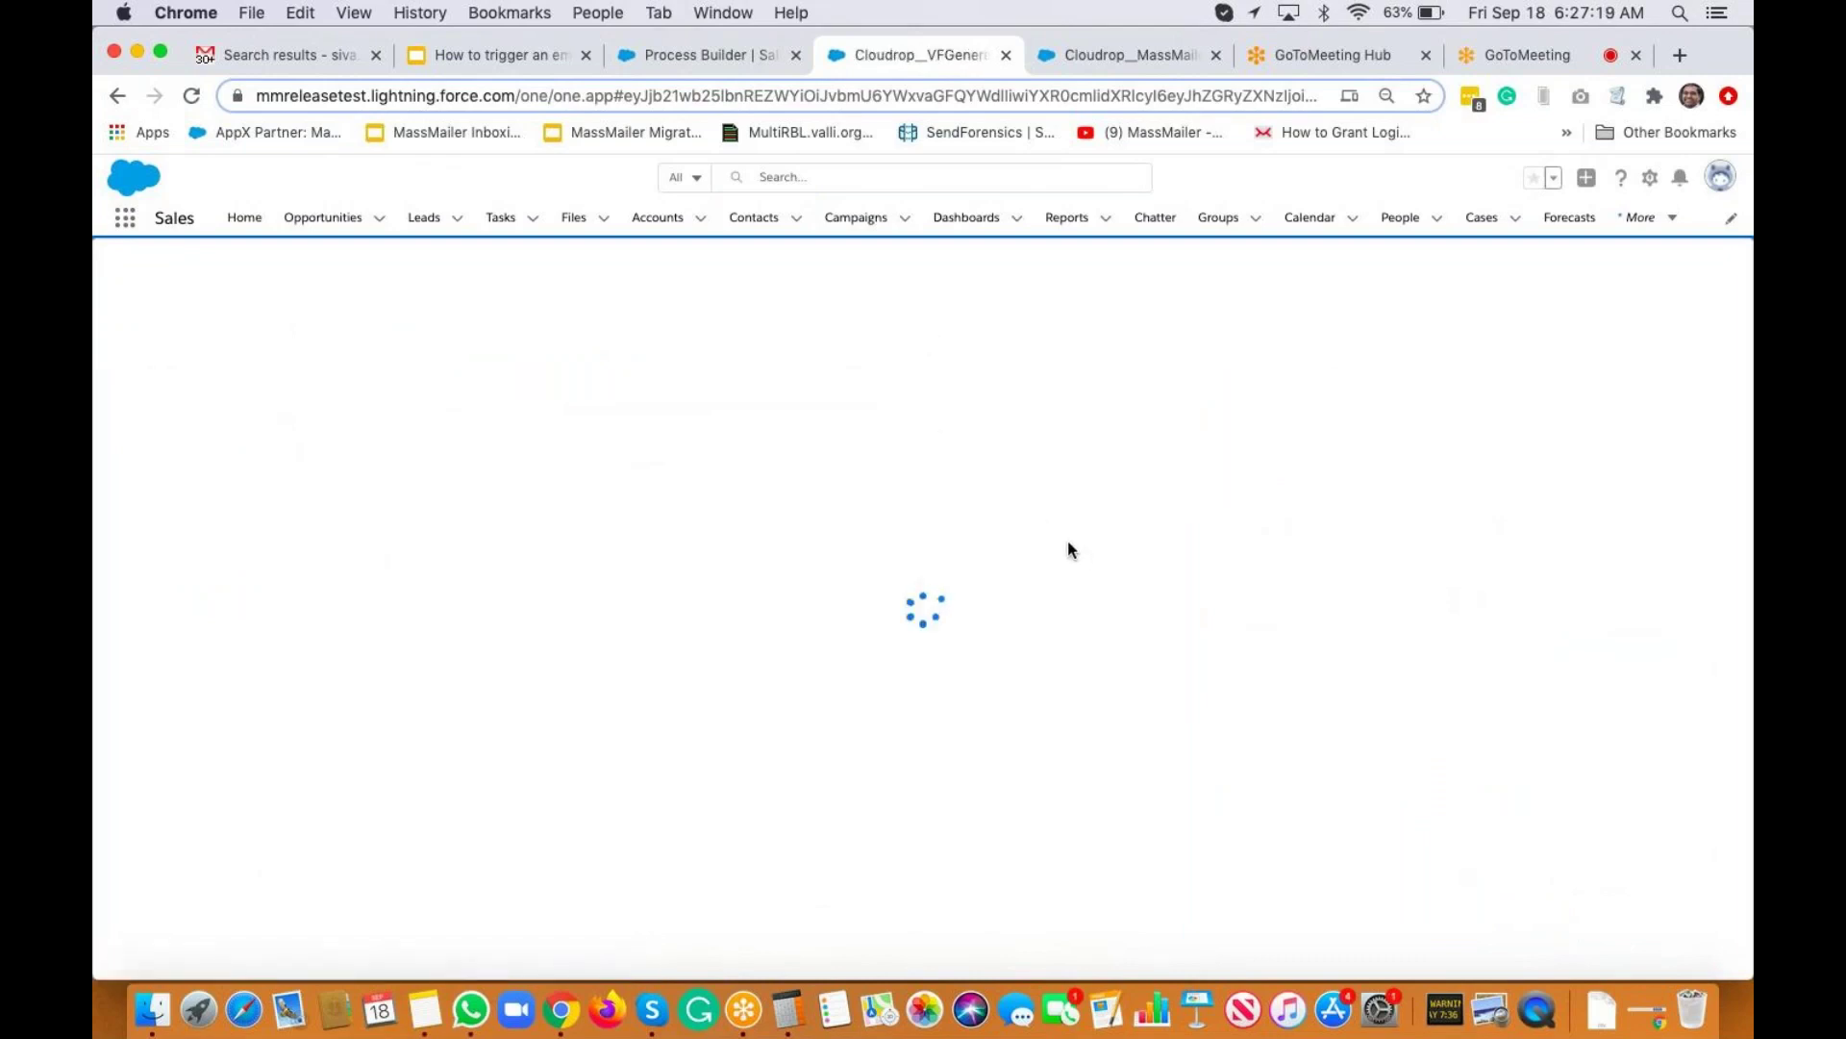
{"action": "left_click", "coordinate": [1616, 546]}
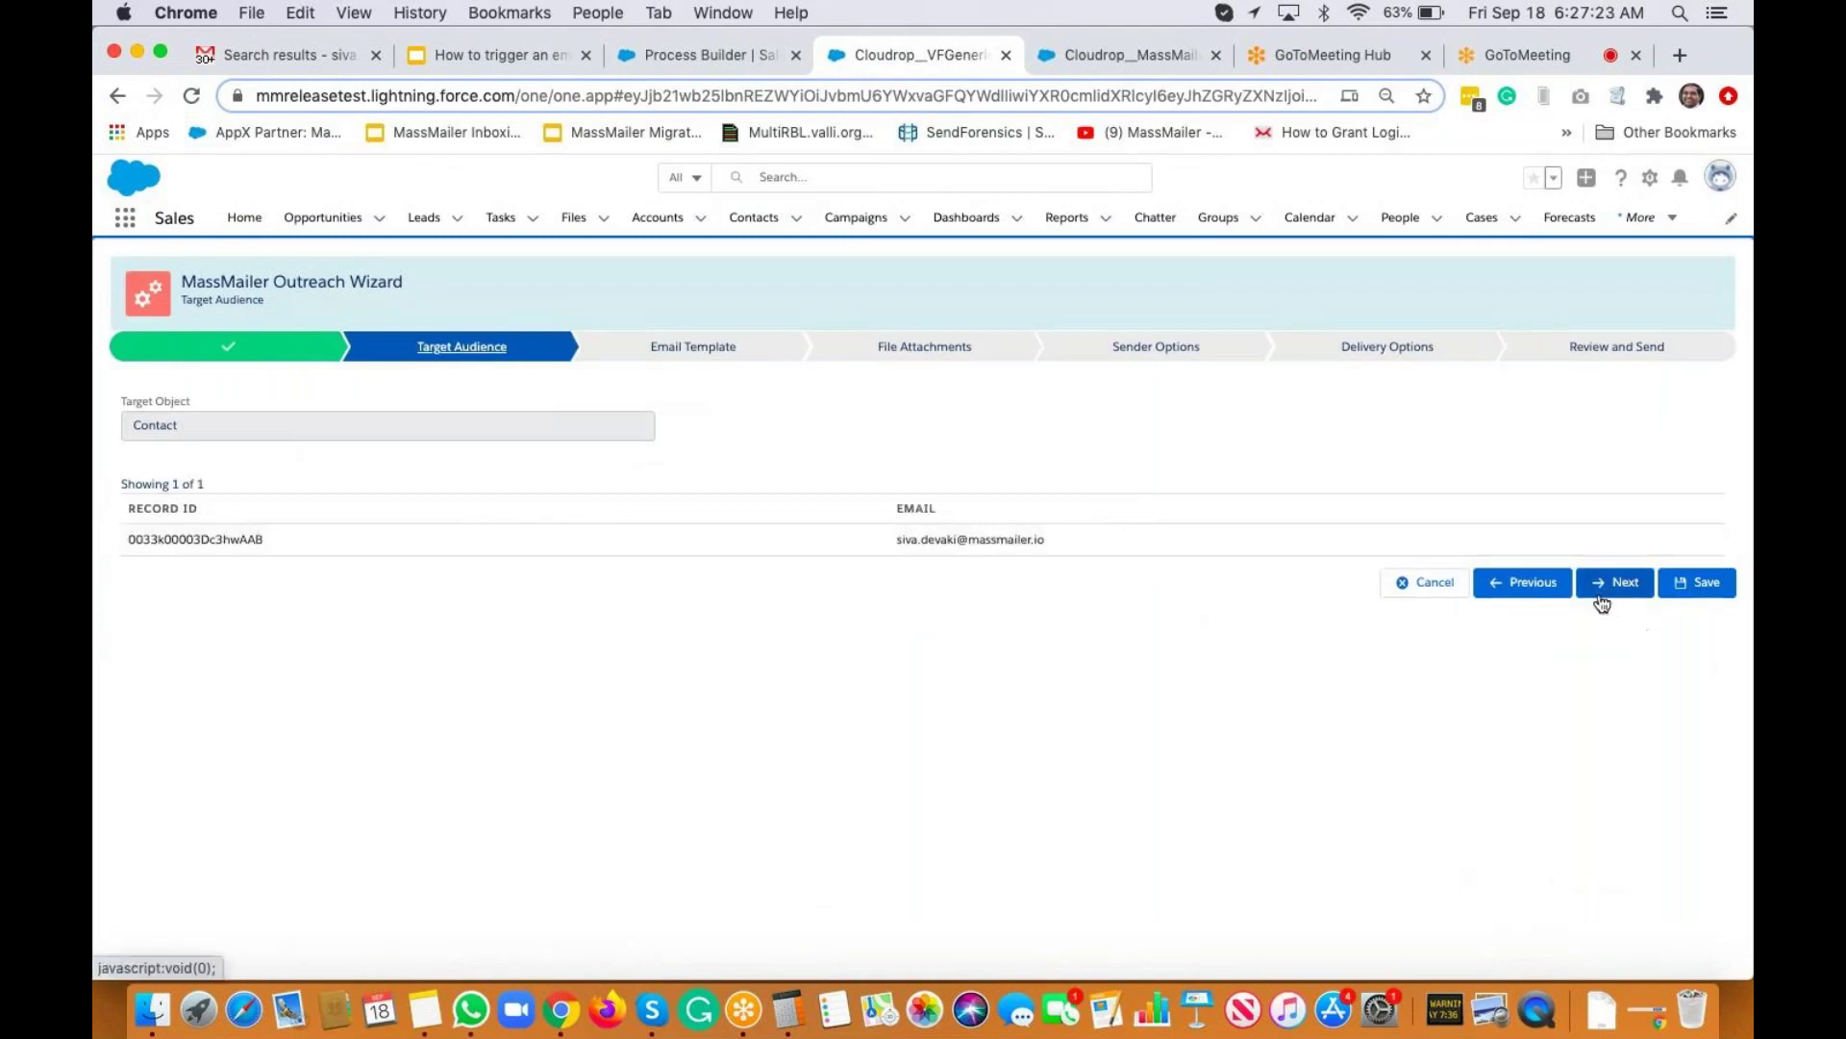
{"action": "left_click", "coordinate": [1598, 590]}
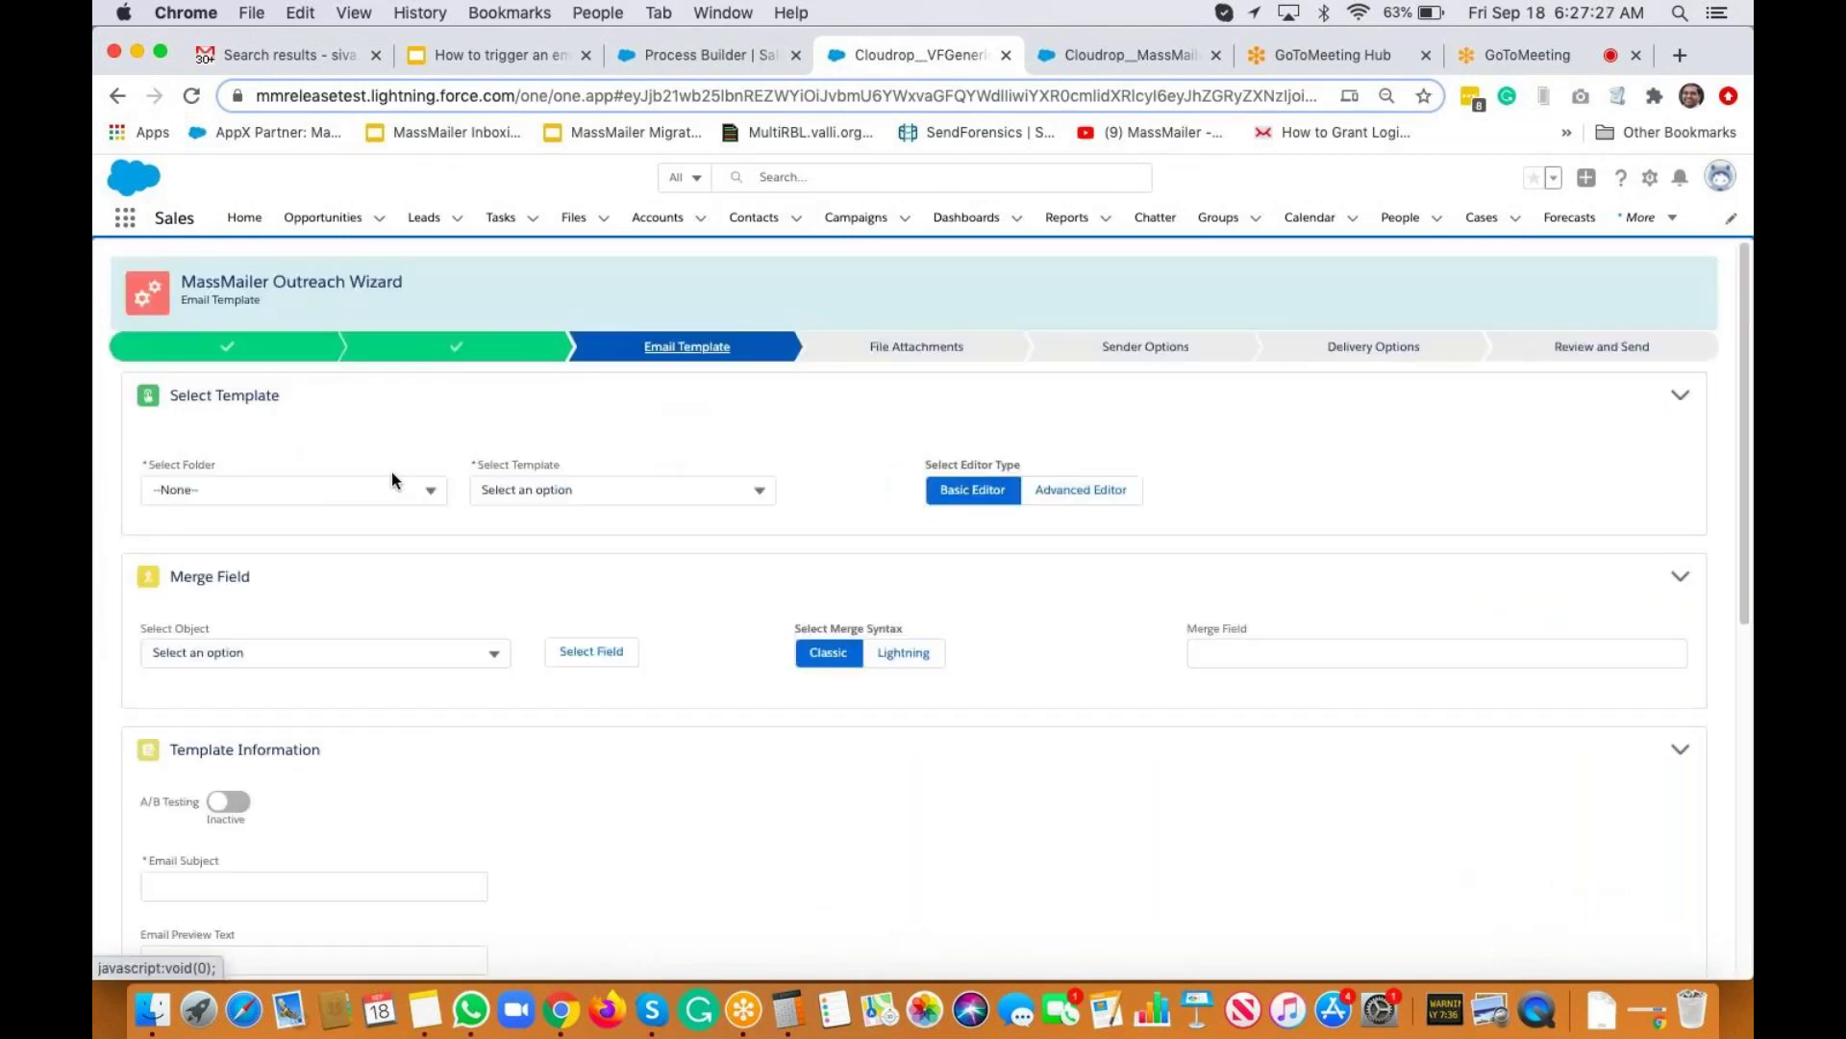
Select the First Email template from the MassMailer folder for the outreach.
{"action": "left_click", "coordinate": [348, 495]}
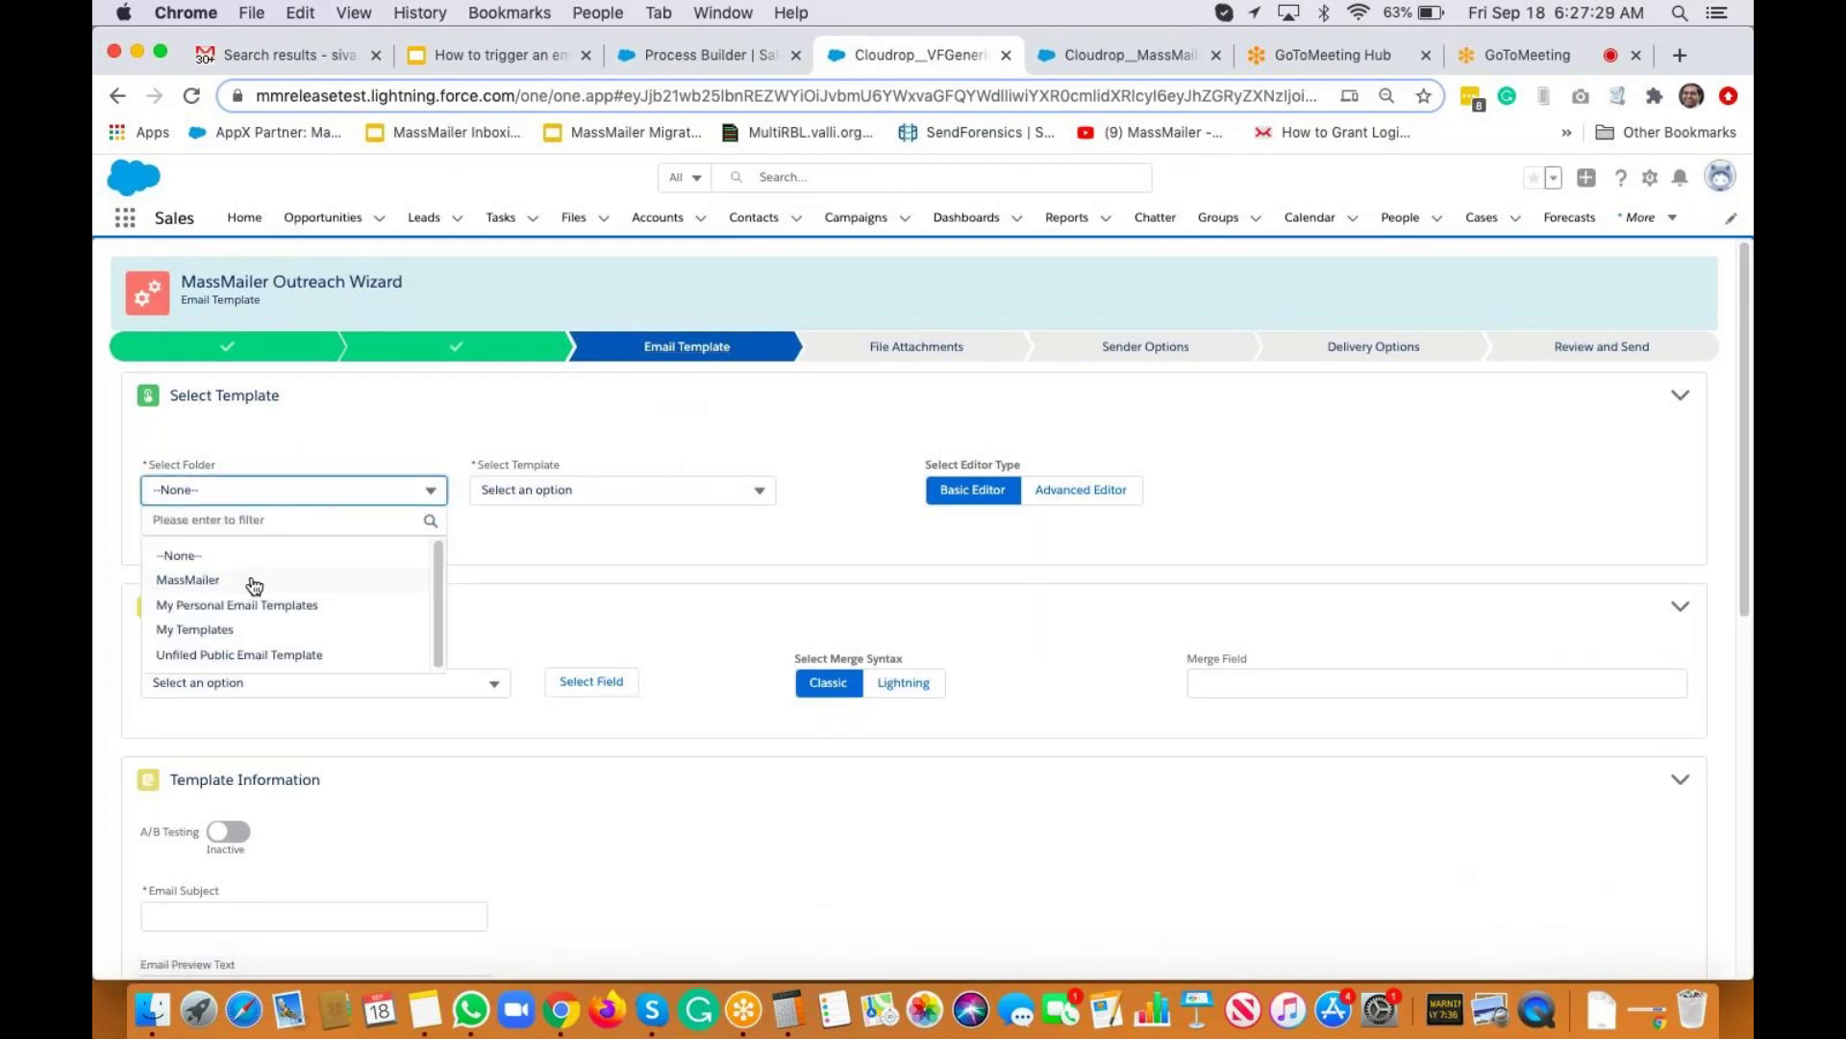
{"action": "left_click", "coordinate": [254, 581]}
{"action": "left_click", "coordinate": [564, 490]}
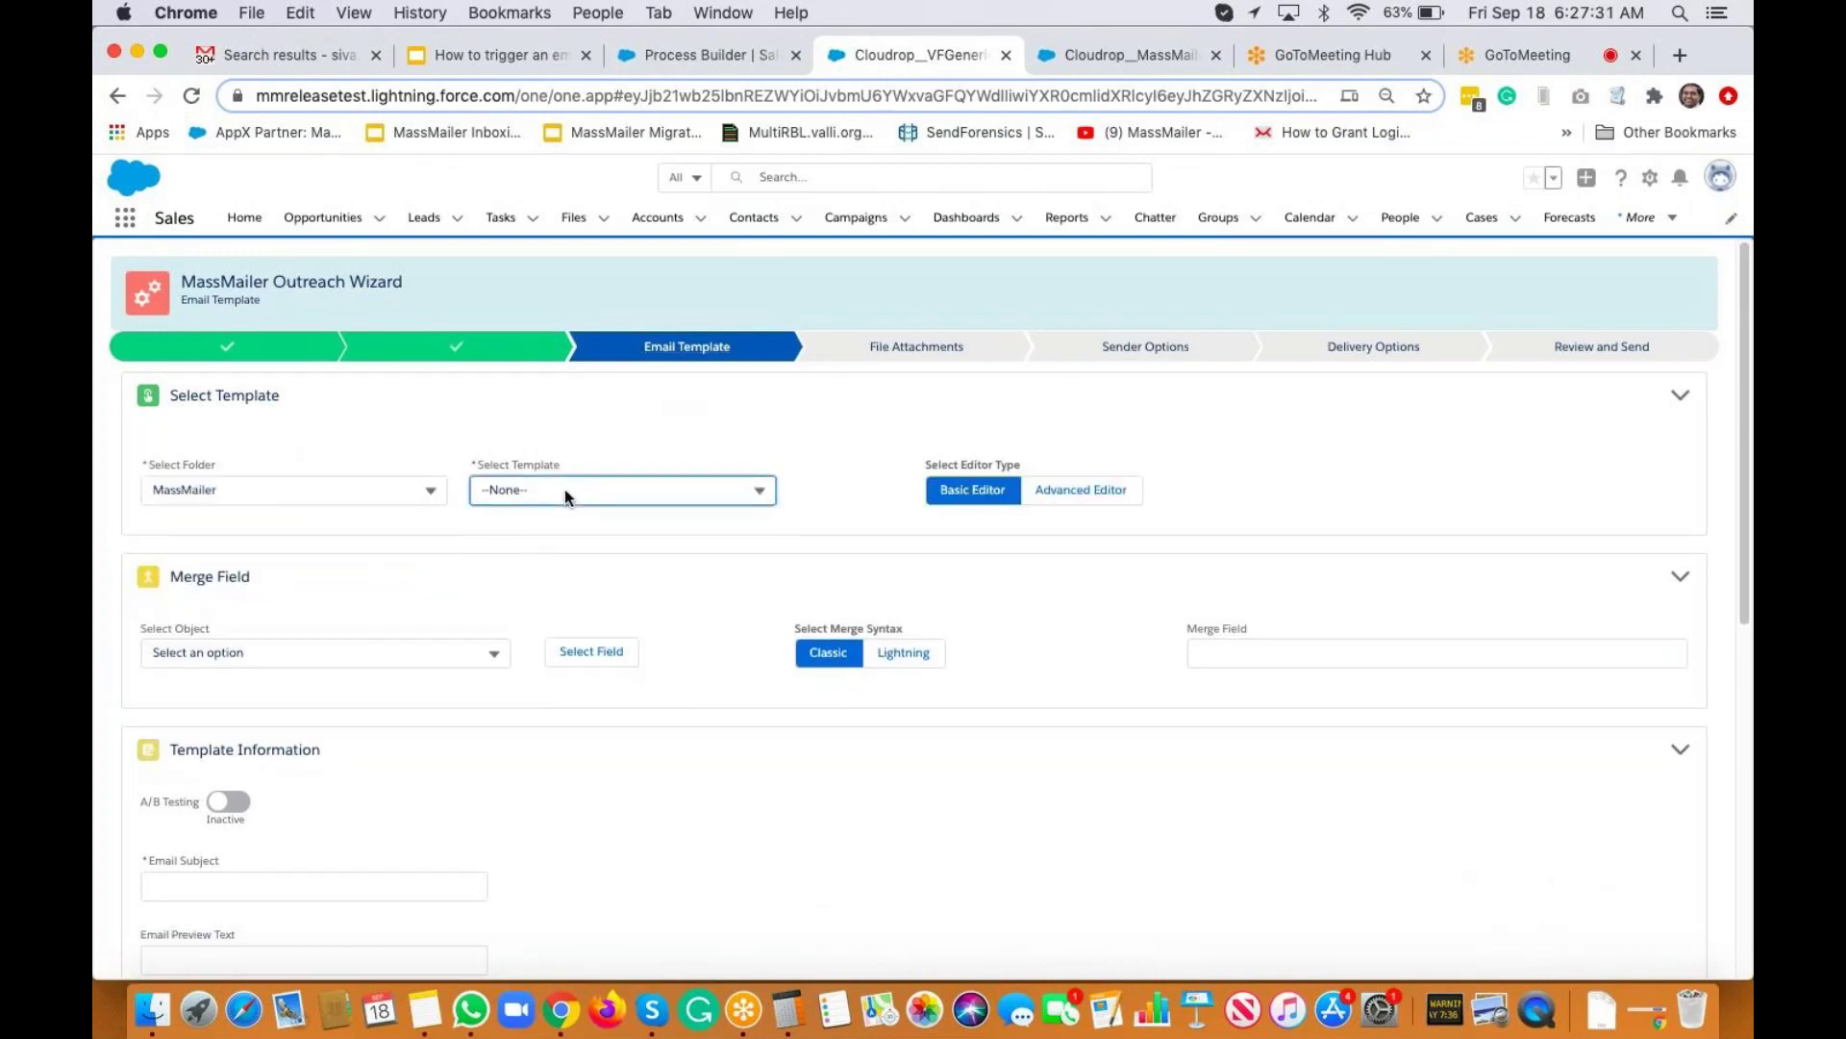
{"action": "left_click", "coordinate": [559, 510]}
{"action": "type", "text": "first"}
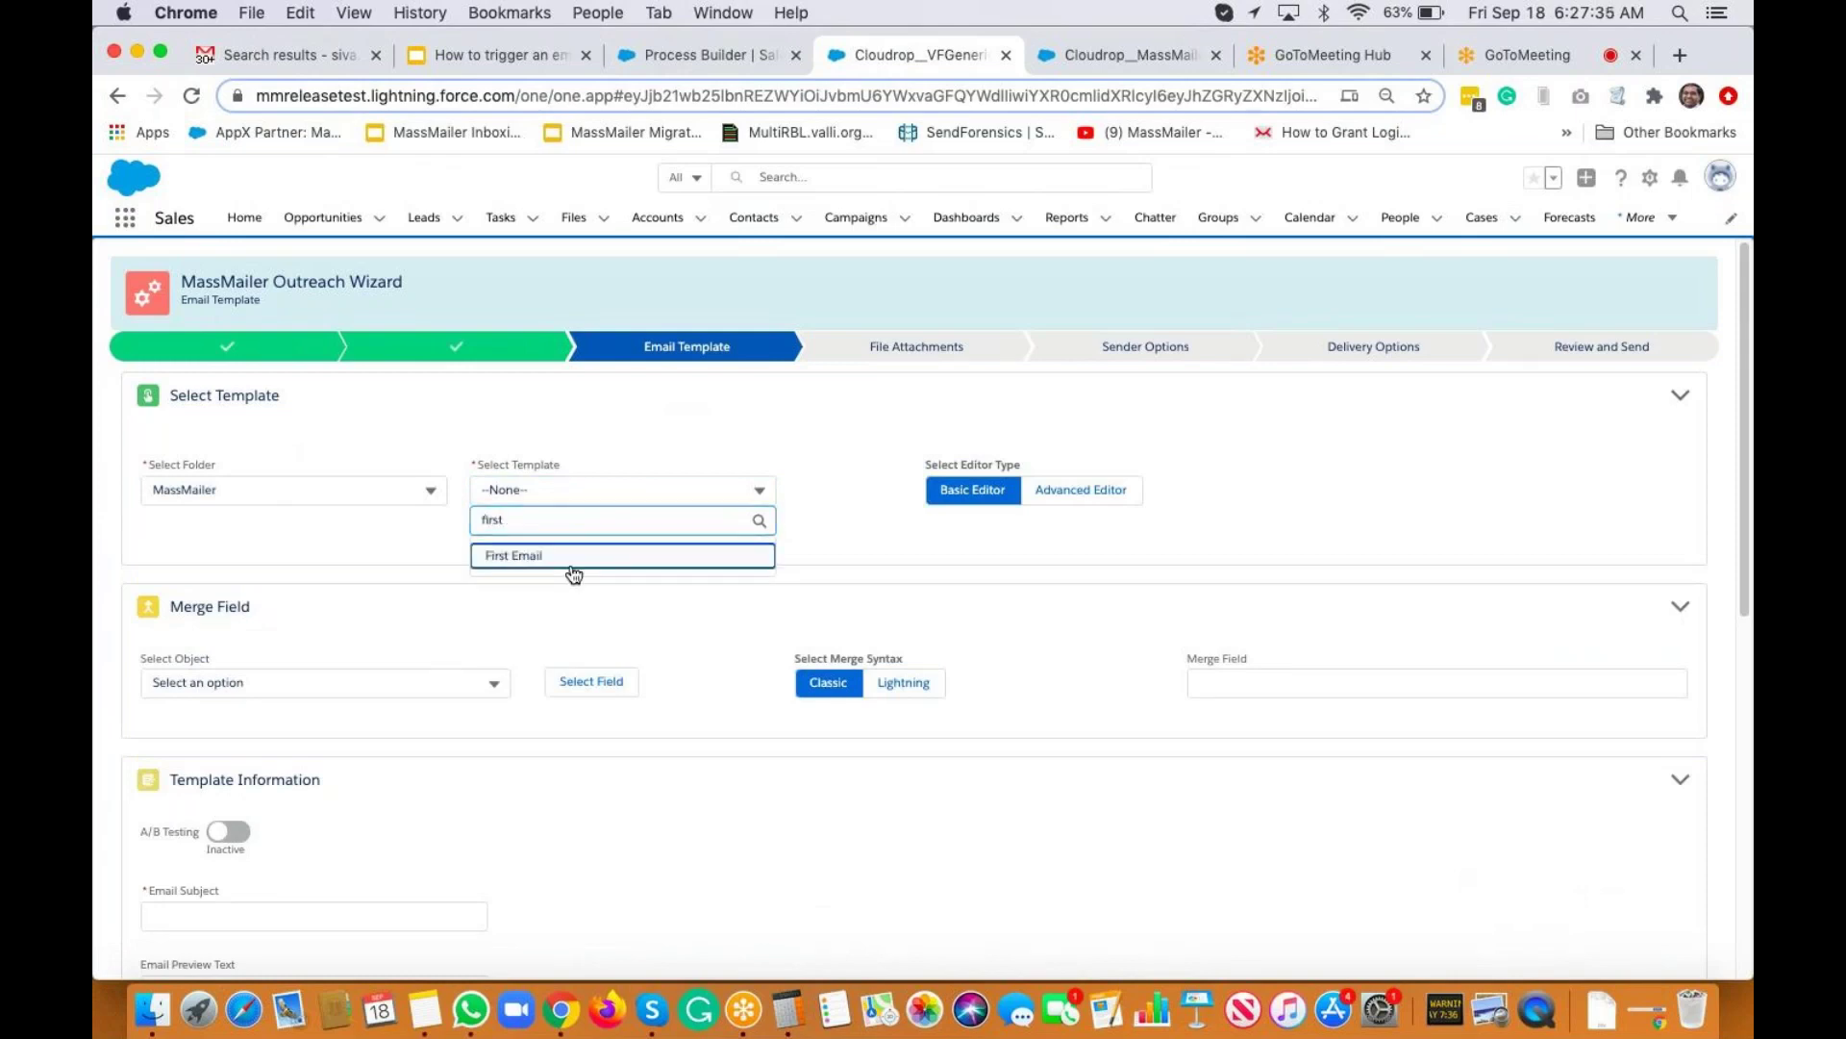
{"action": "left_click", "coordinate": [538, 556]}
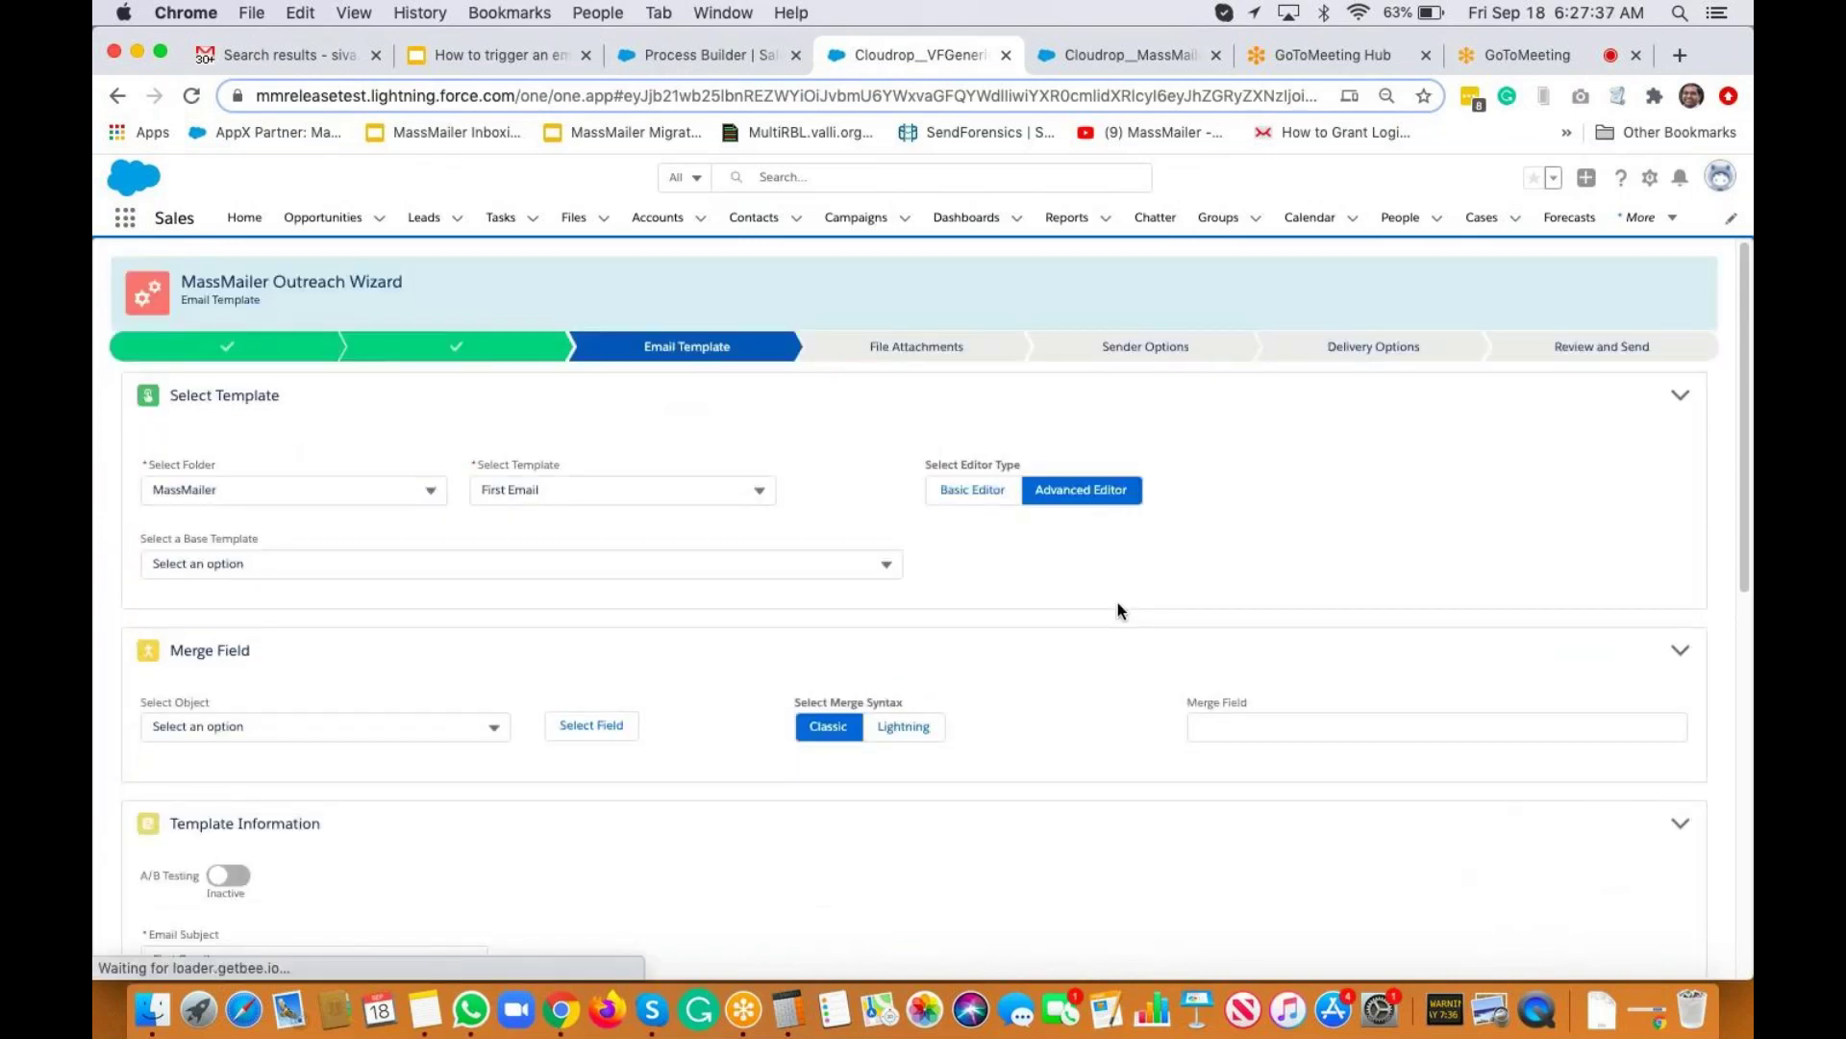
Save the First Email content in the email body editor and continue to the File Attachments stage.
{"action": "scroll", "coordinate": [1117, 604], "scroll_direction": "down", "scroll_amount": 4}
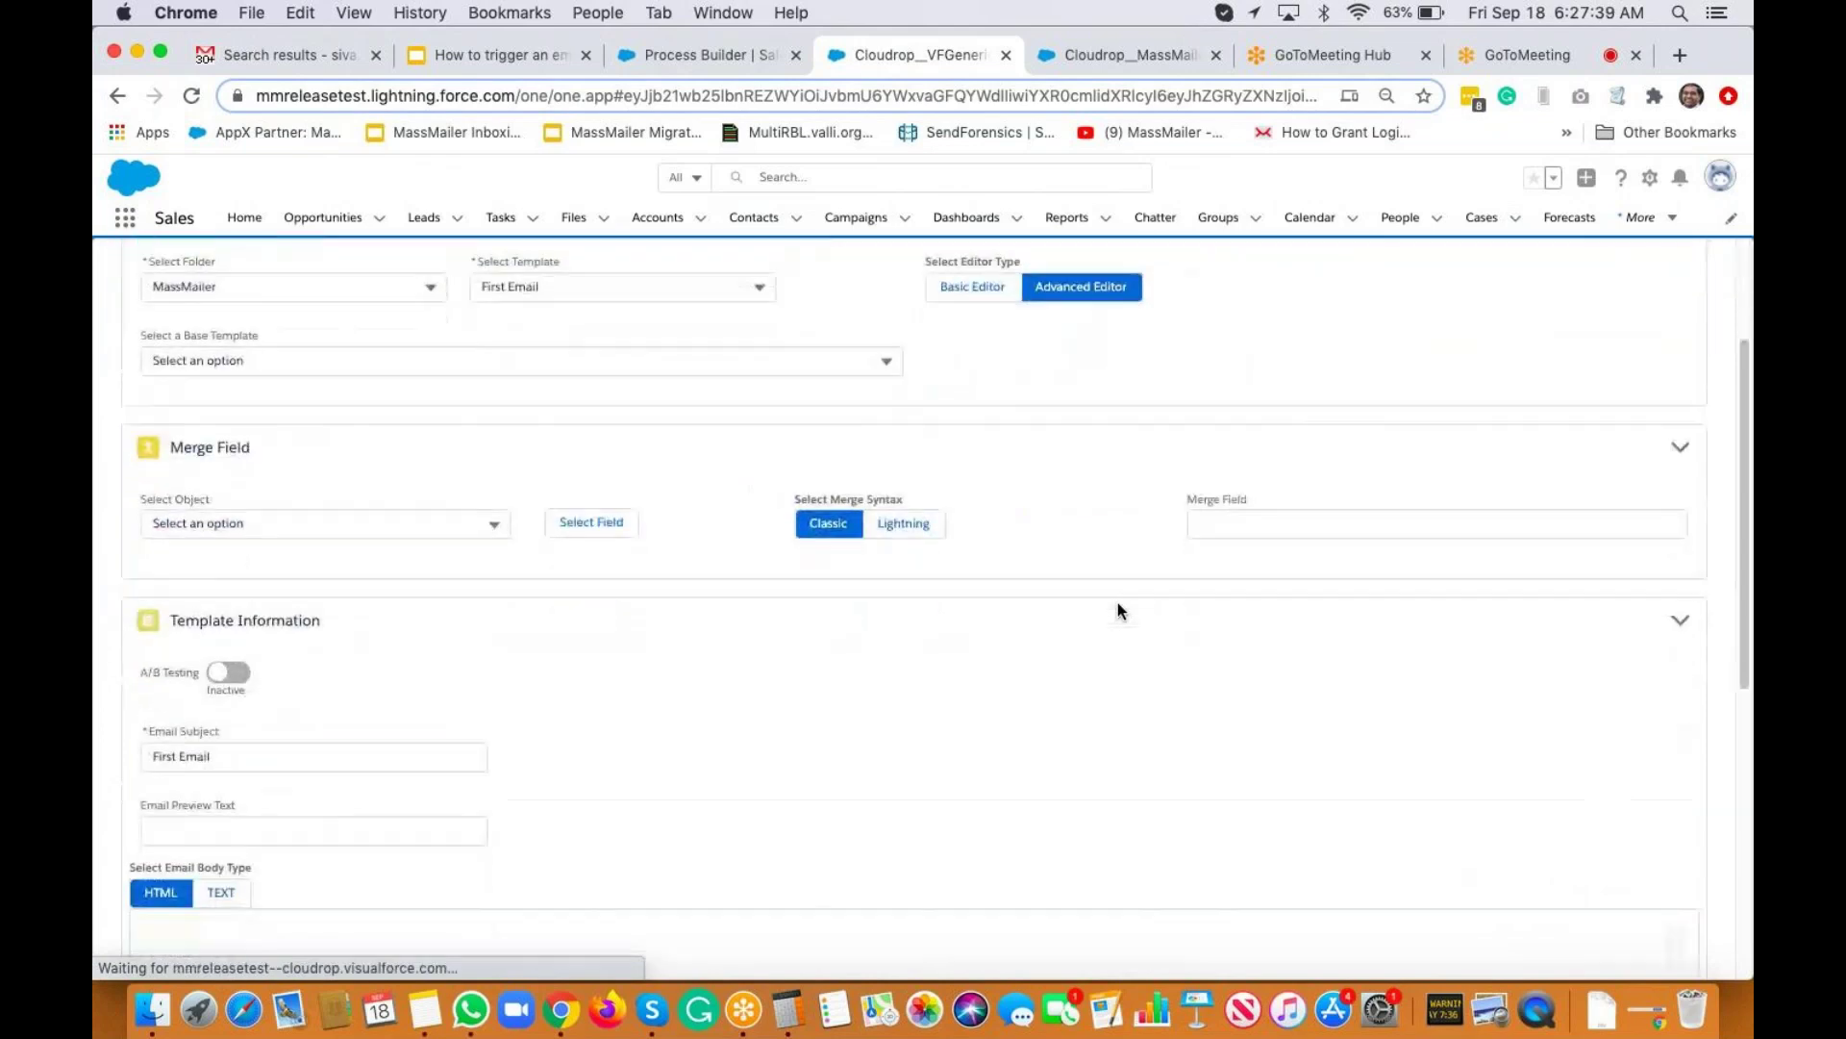
{"action": "scroll", "coordinate": [1117, 602], "scroll_direction": "down", "scroll_amount": 2}
{"action": "scroll", "coordinate": [1118, 602], "scroll_direction": "down", "scroll_amount": 2}
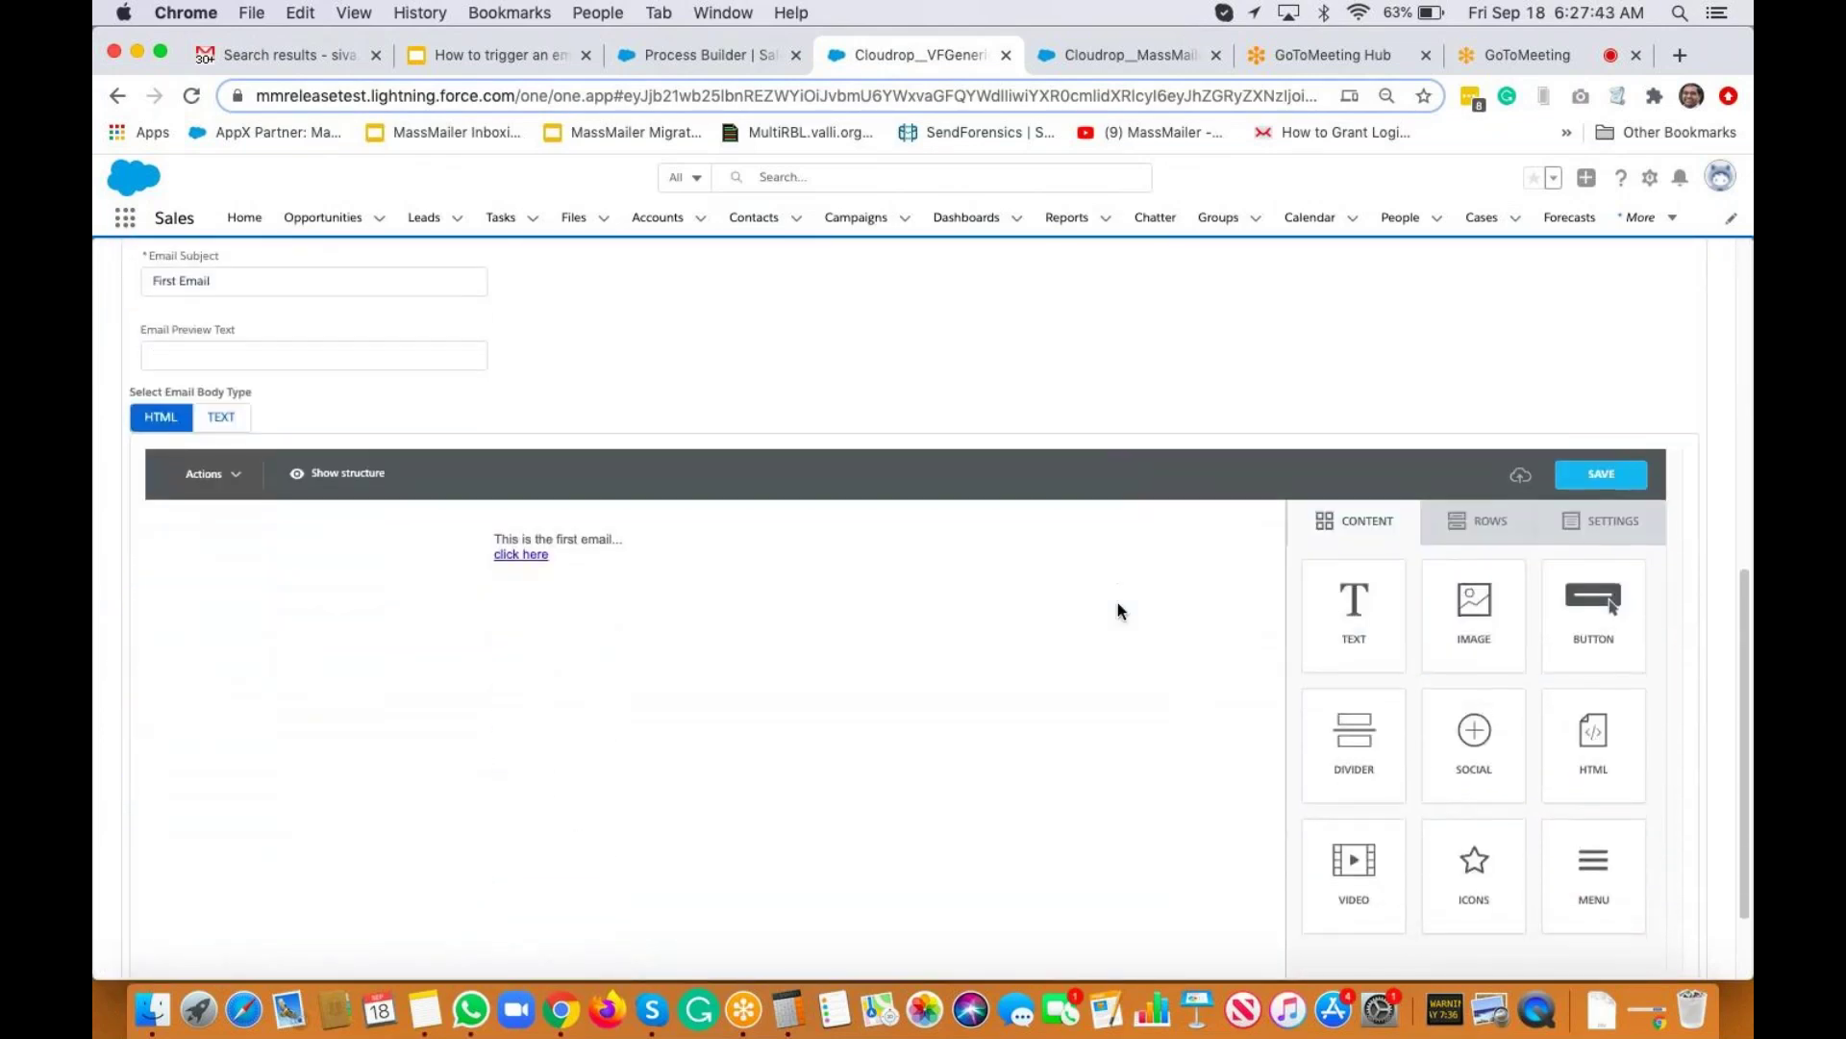
{"action": "left_click", "coordinate": [1598, 474]}
{"action": "scroll", "coordinate": [1173, 372], "scroll_direction": "down", "scroll_amount": 2}
{"action": "left_click", "coordinate": [1597, 946]}
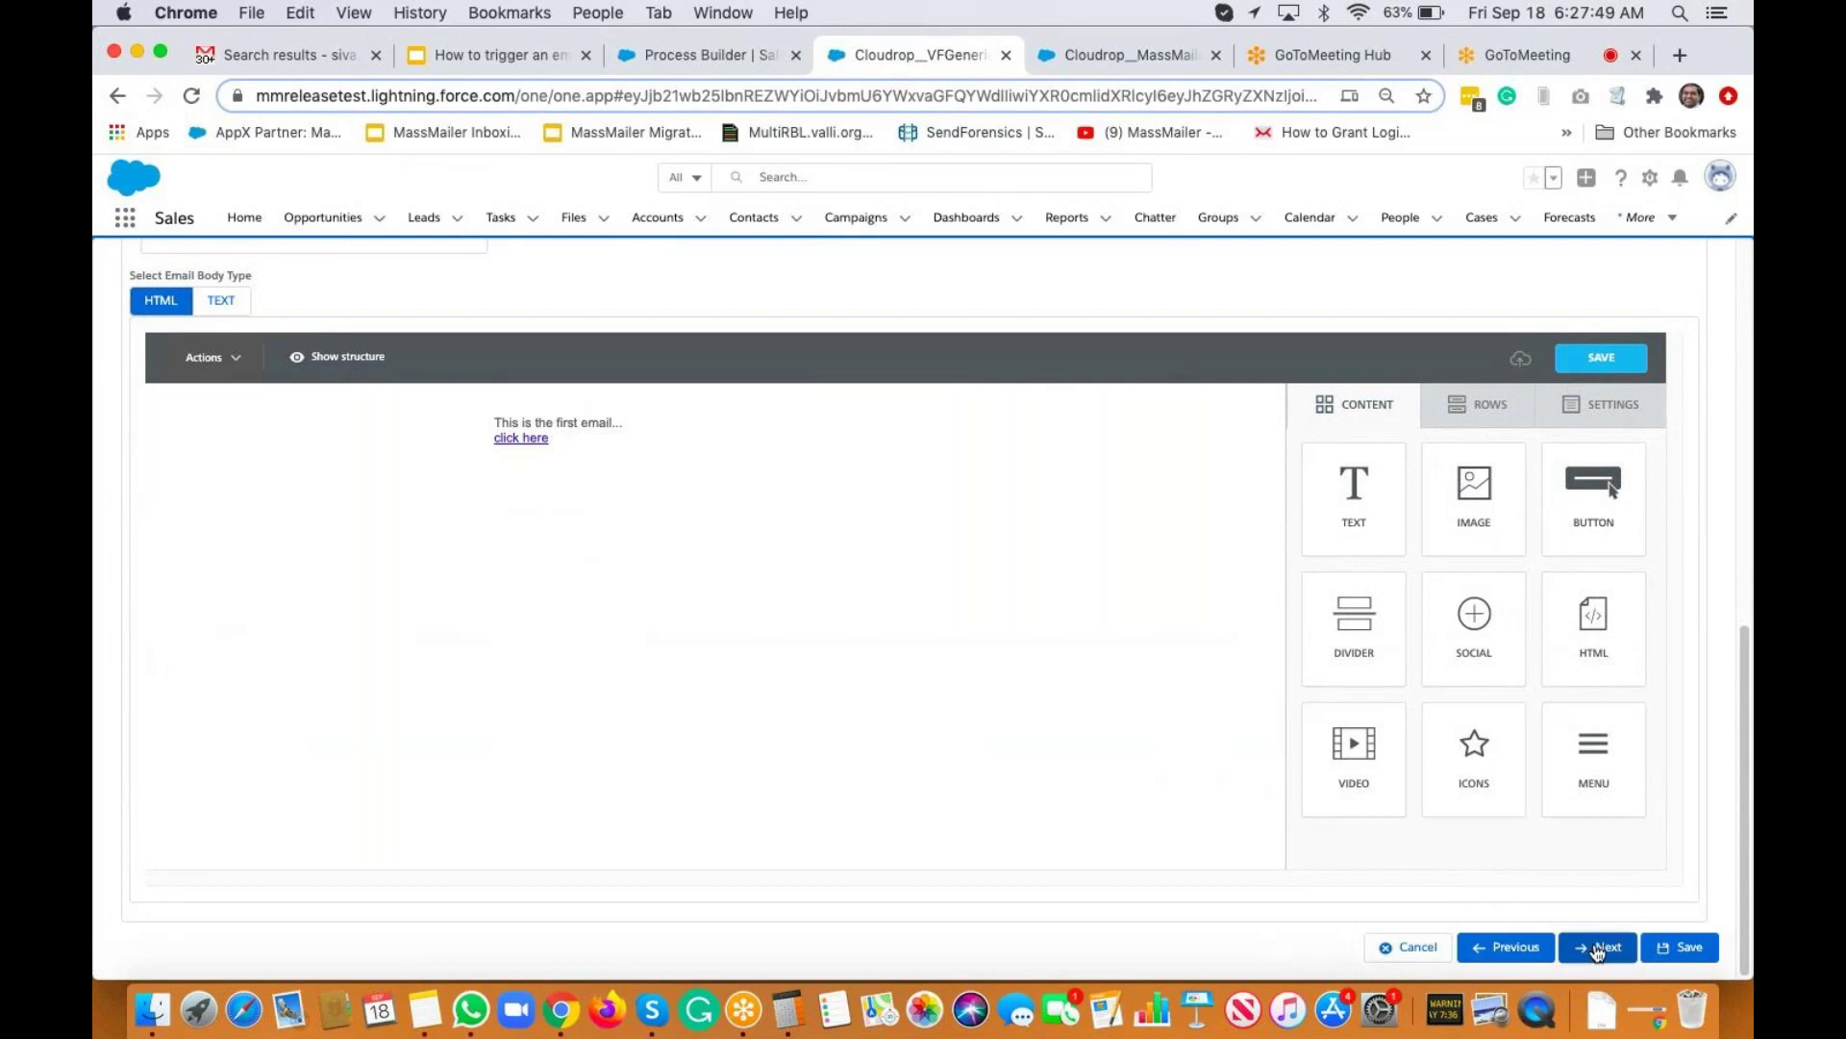
Keep the default attachment, sender and delivery options and proceed to Review and Send.
{"action": "left_click", "coordinate": [1619, 598]}
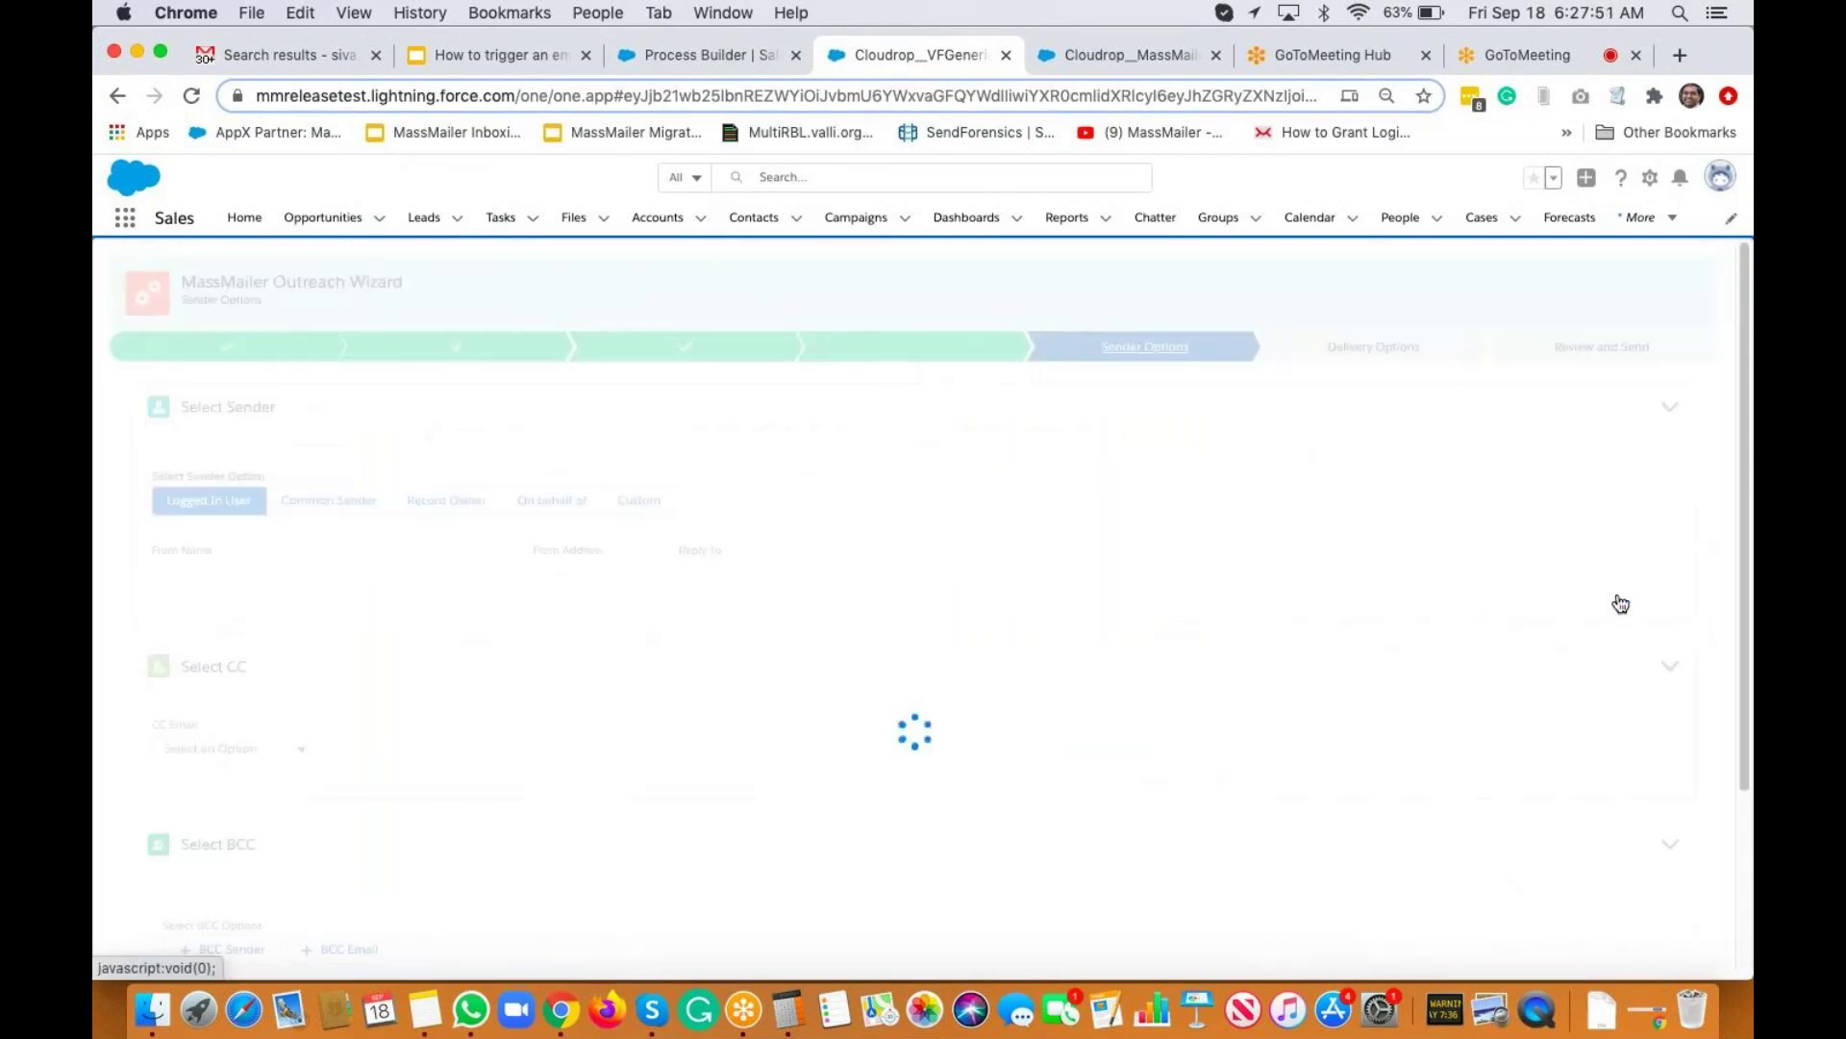
{"action": "scroll", "coordinate": [1620, 603], "scroll_direction": "down", "scroll_amount": 5}
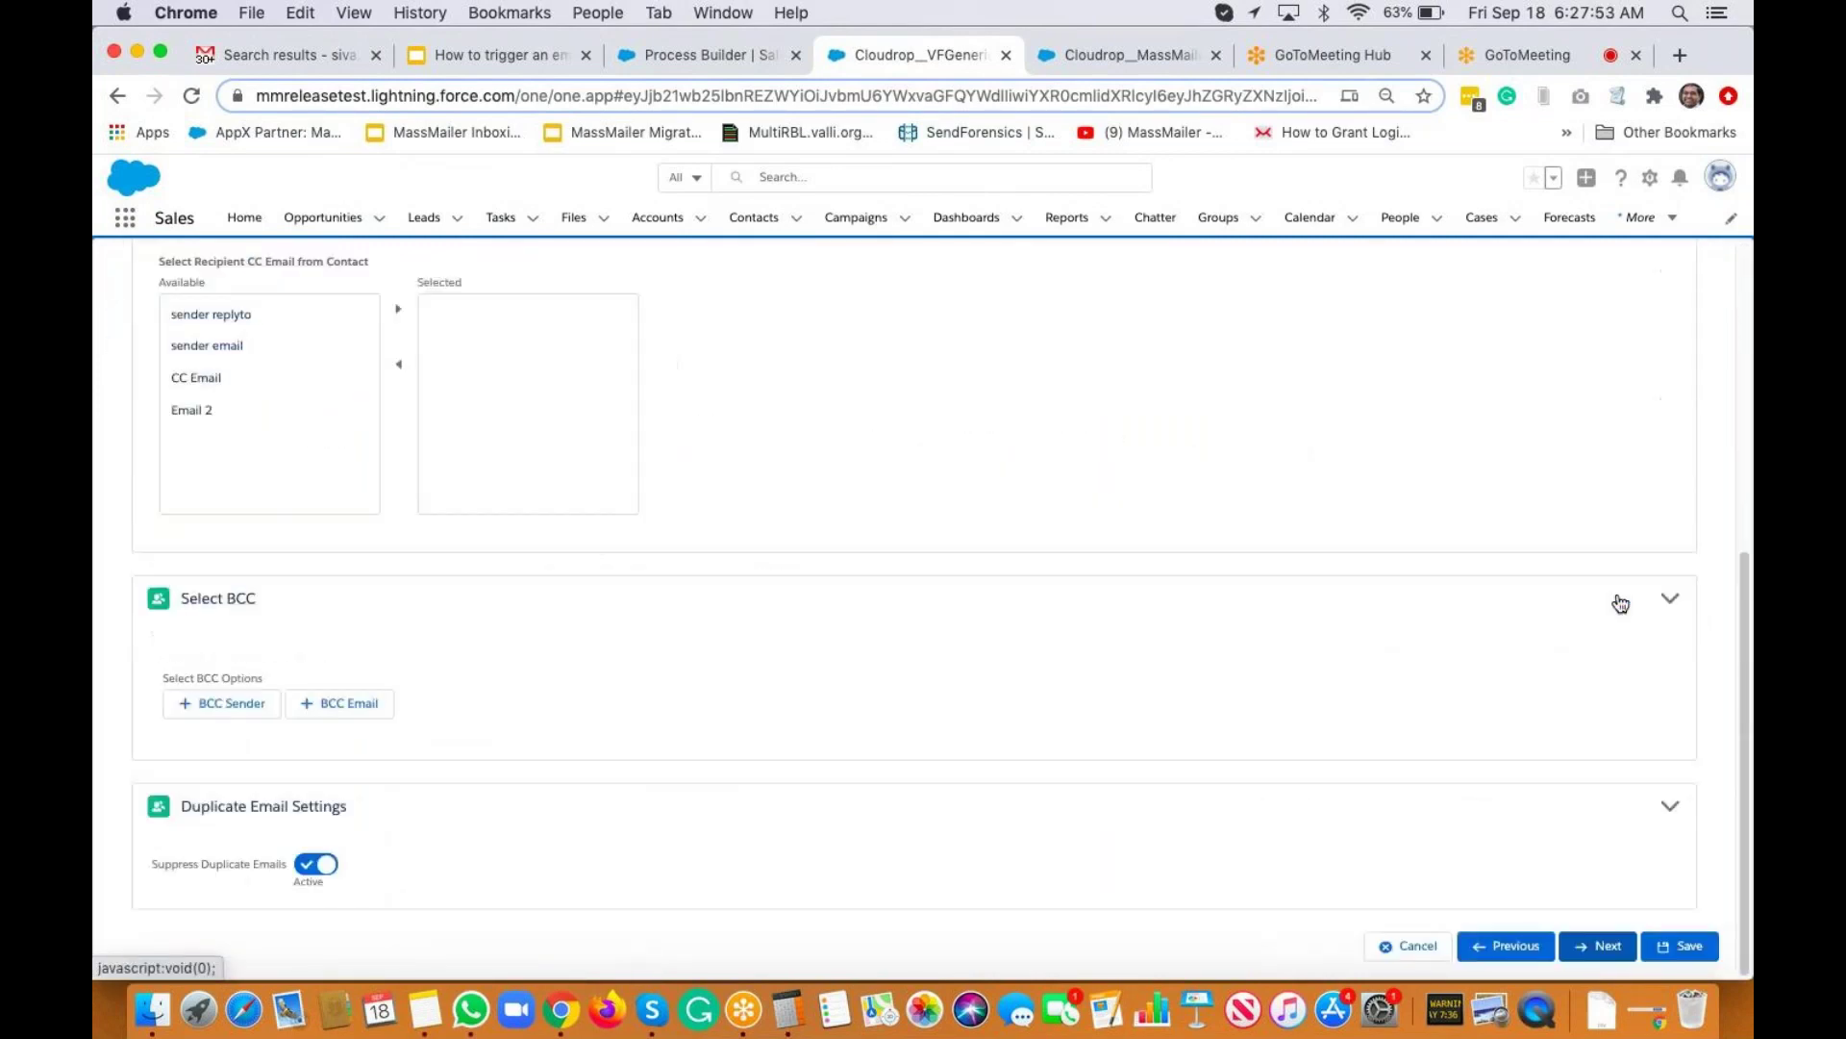
{"action": "left_click", "coordinate": [1612, 944]}
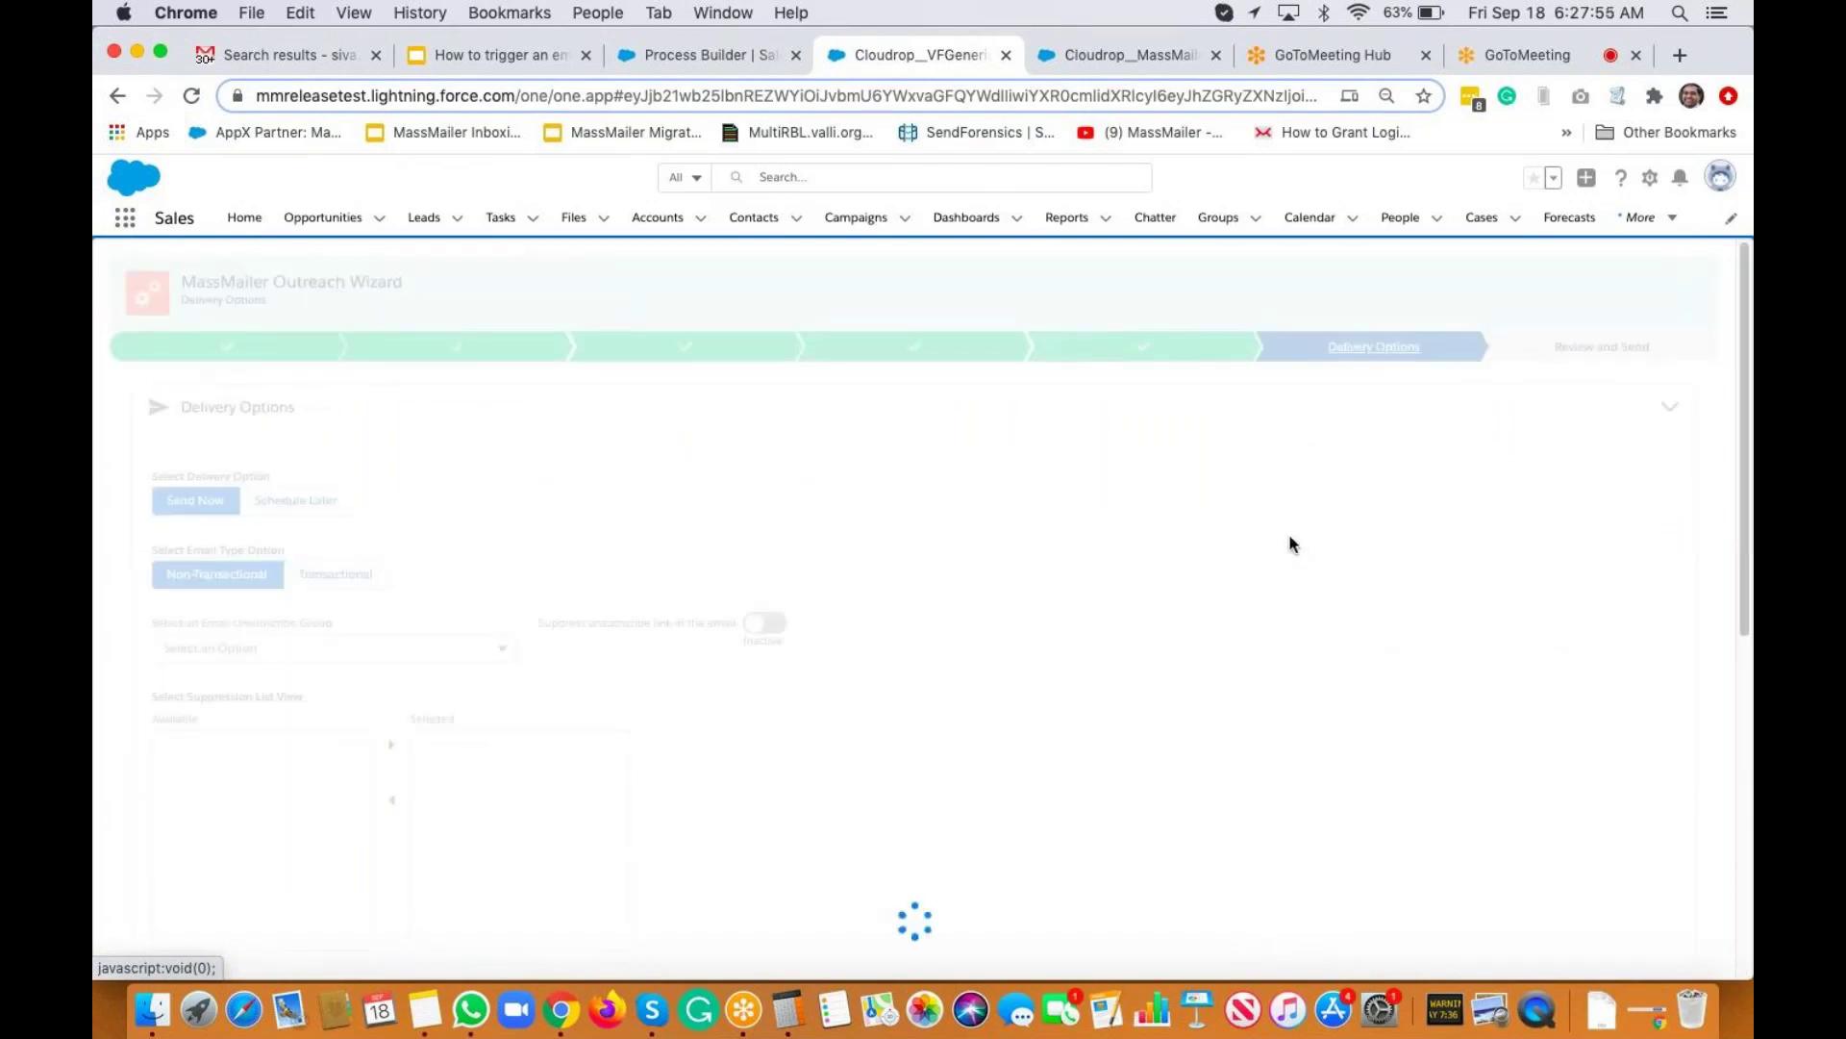
{"action": "scroll", "coordinate": [1290, 544], "scroll_direction": "down", "scroll_amount": 8}
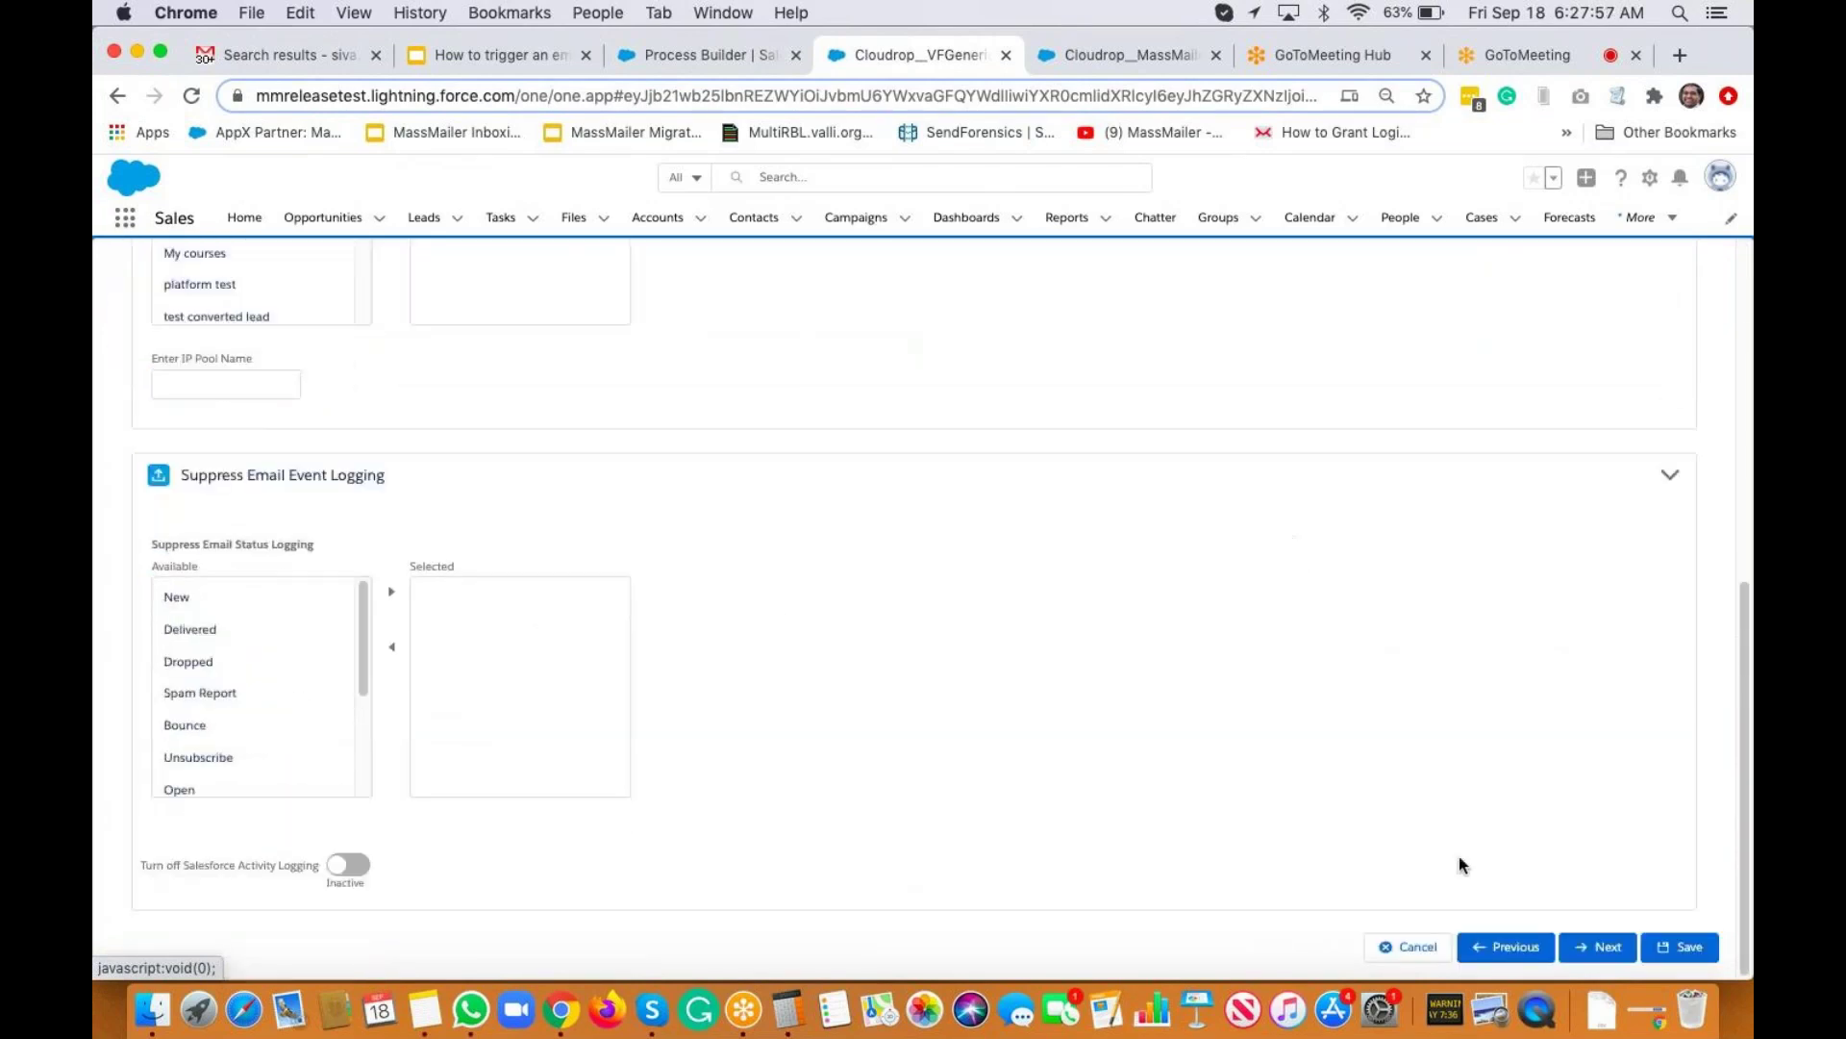
{"action": "left_click", "coordinate": [1595, 952]}
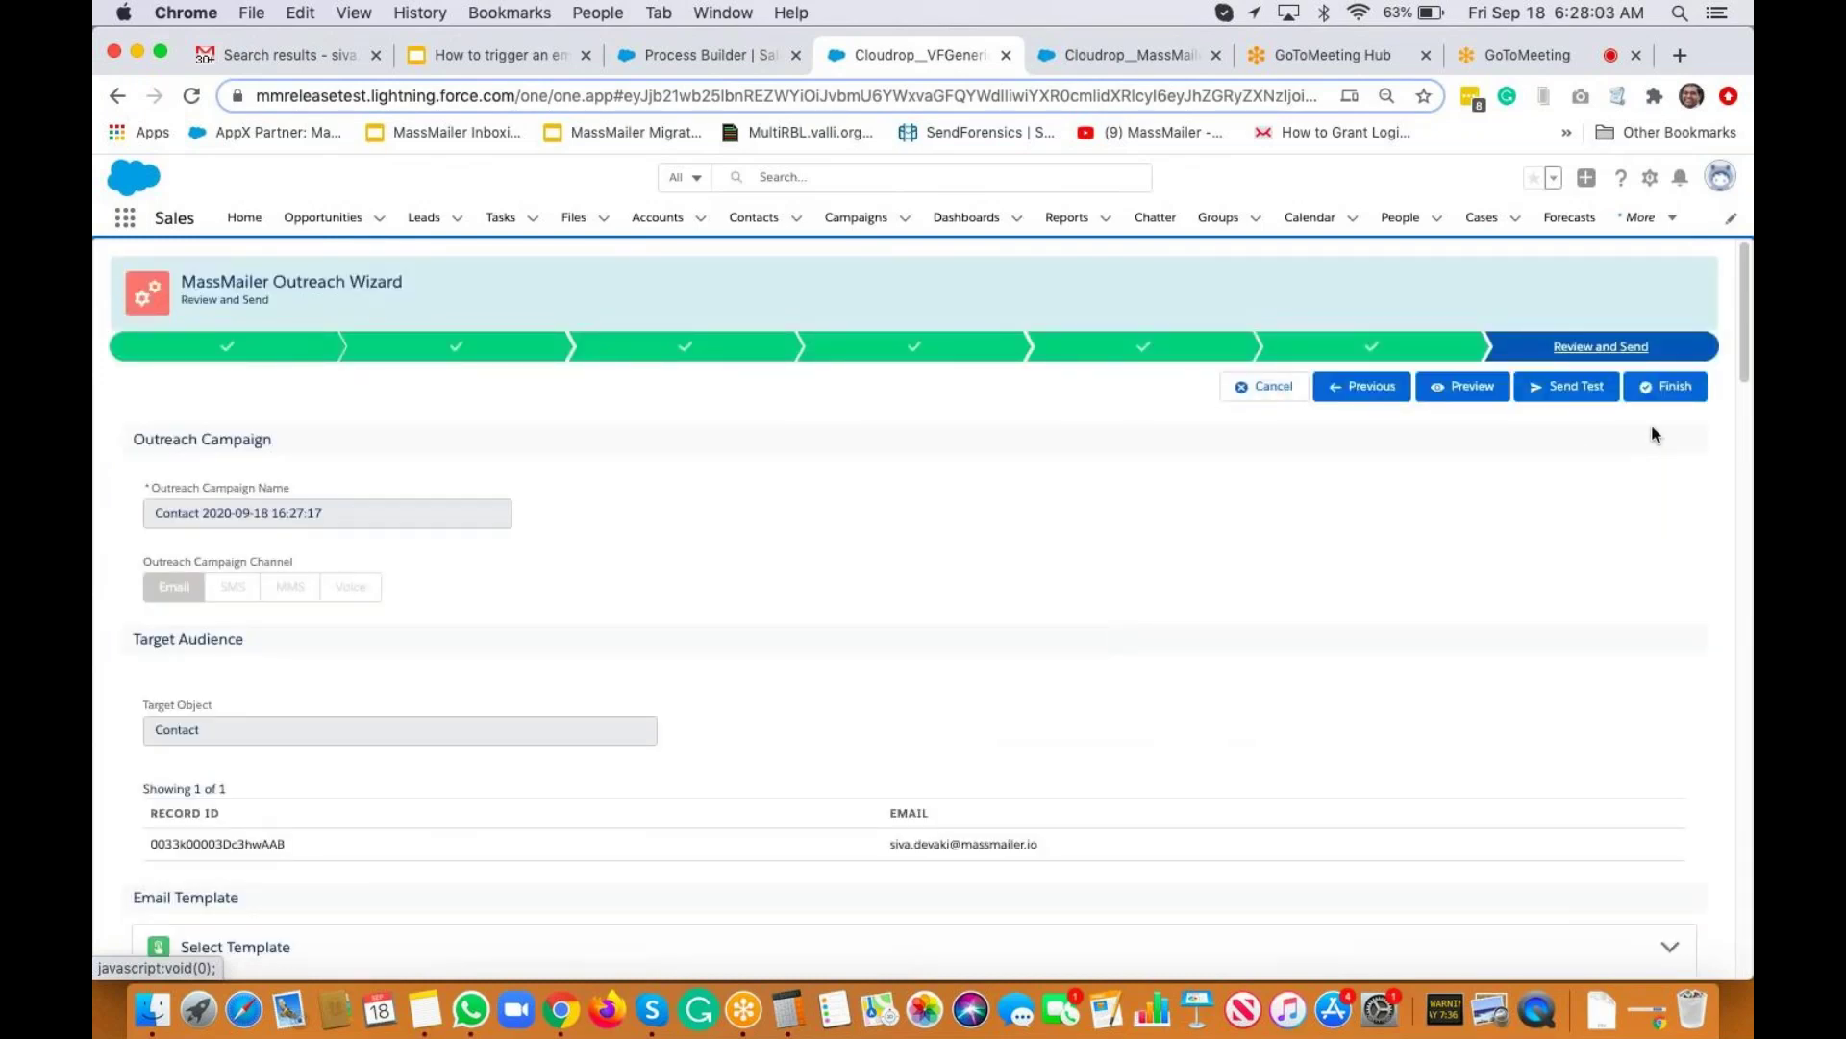
Finish and submit the outreach campaign, and reopen the recipient's contact record.
{"action": "left_click", "coordinate": [1666, 388]}
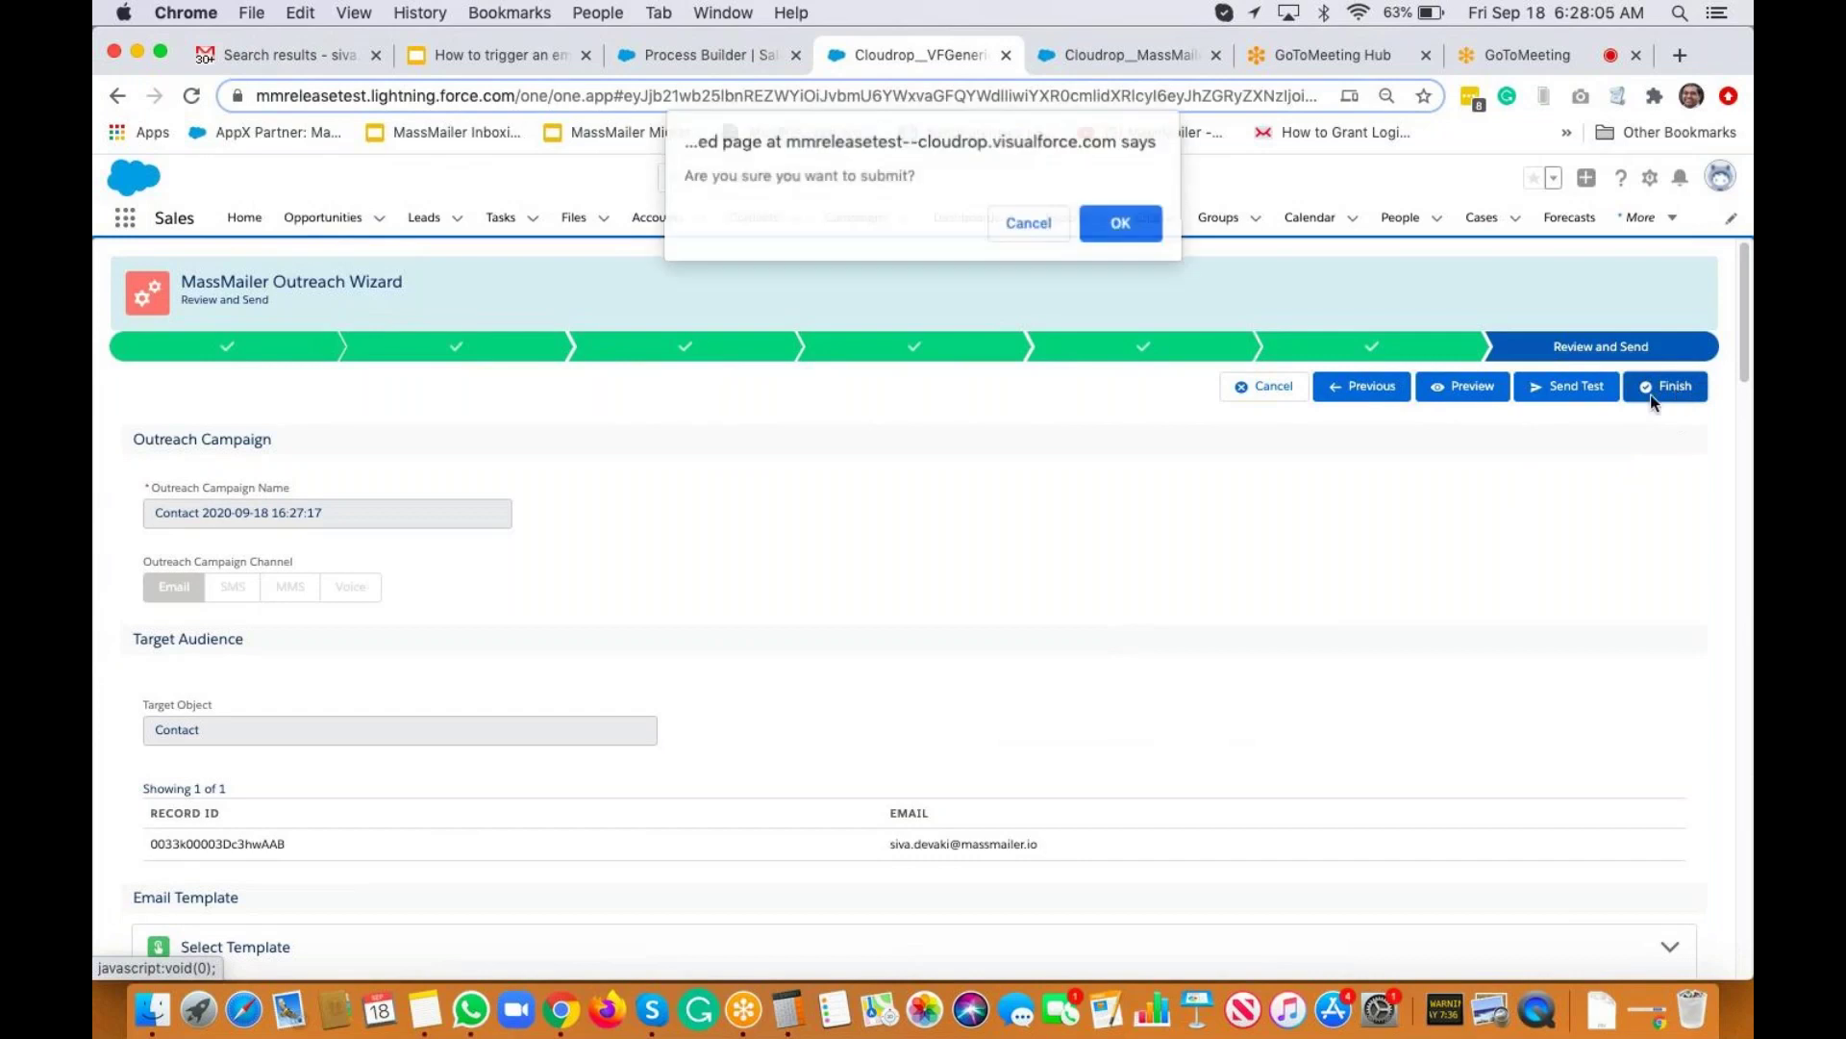
{"action": "left_click", "coordinate": [1121, 227]}
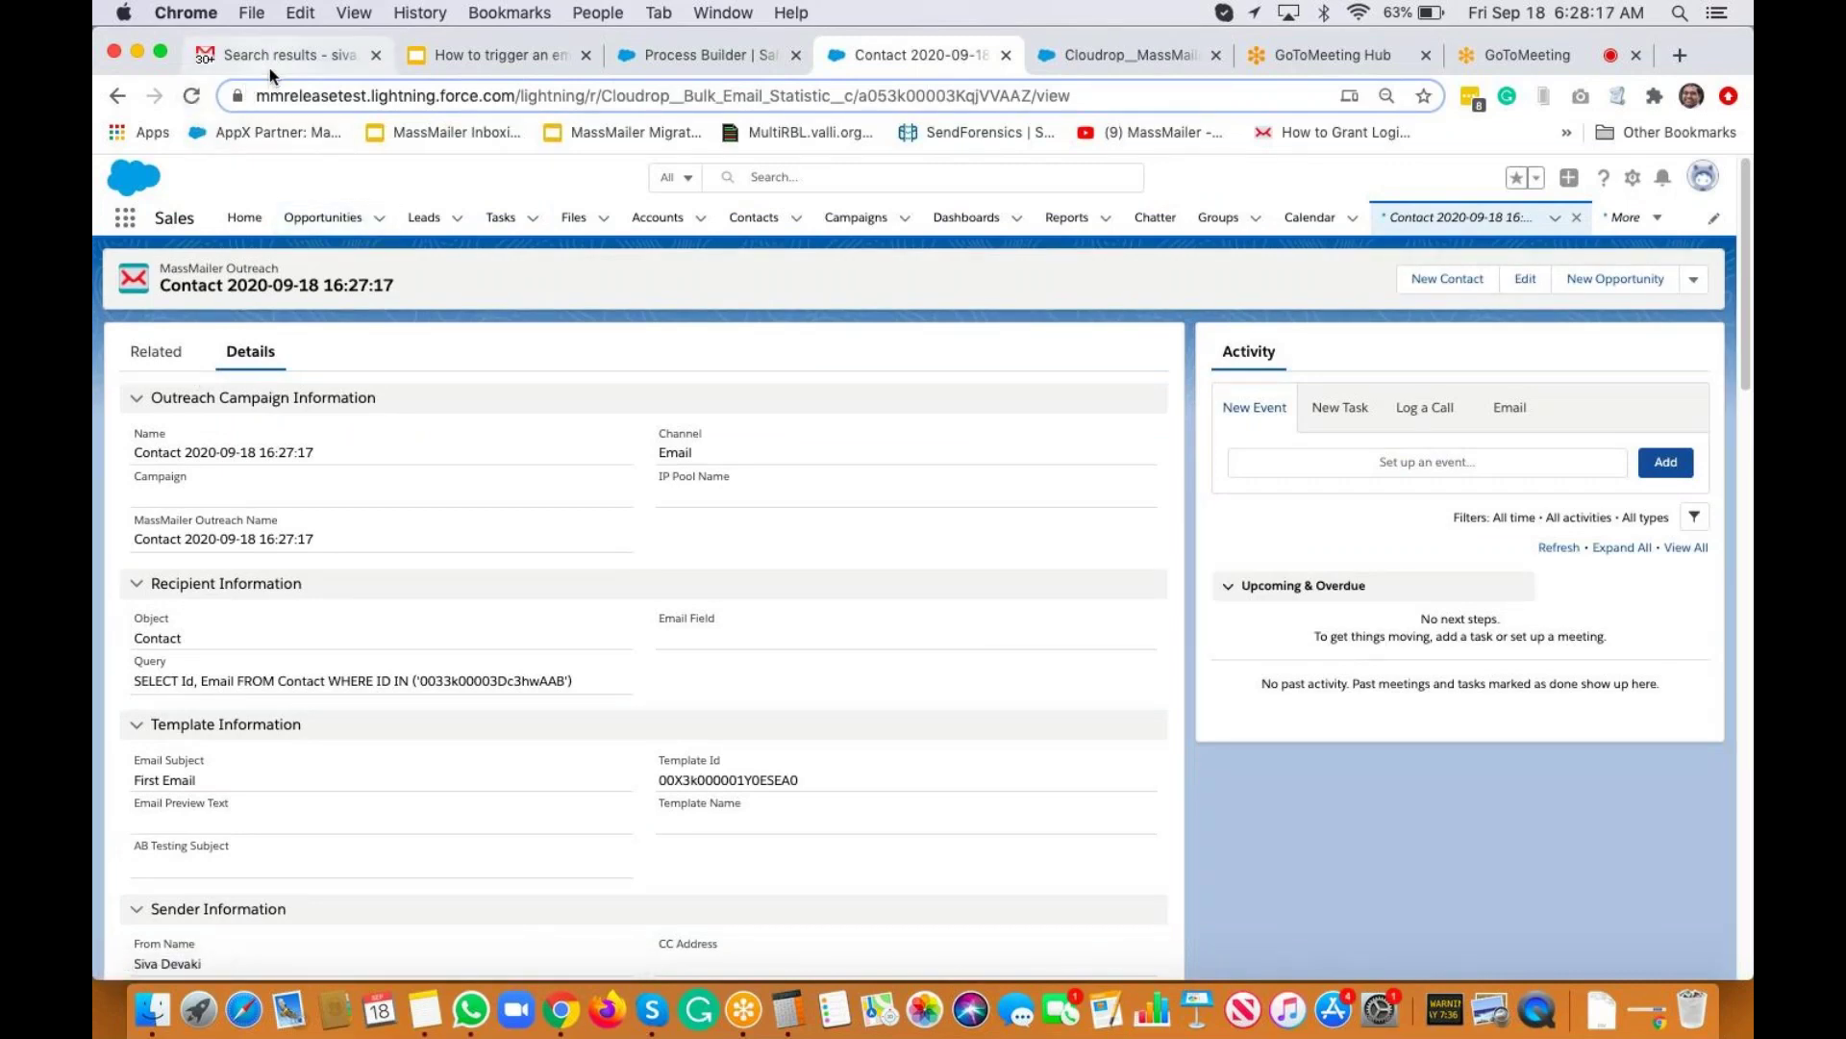
{"action": "left_click", "coordinate": [749, 220]}
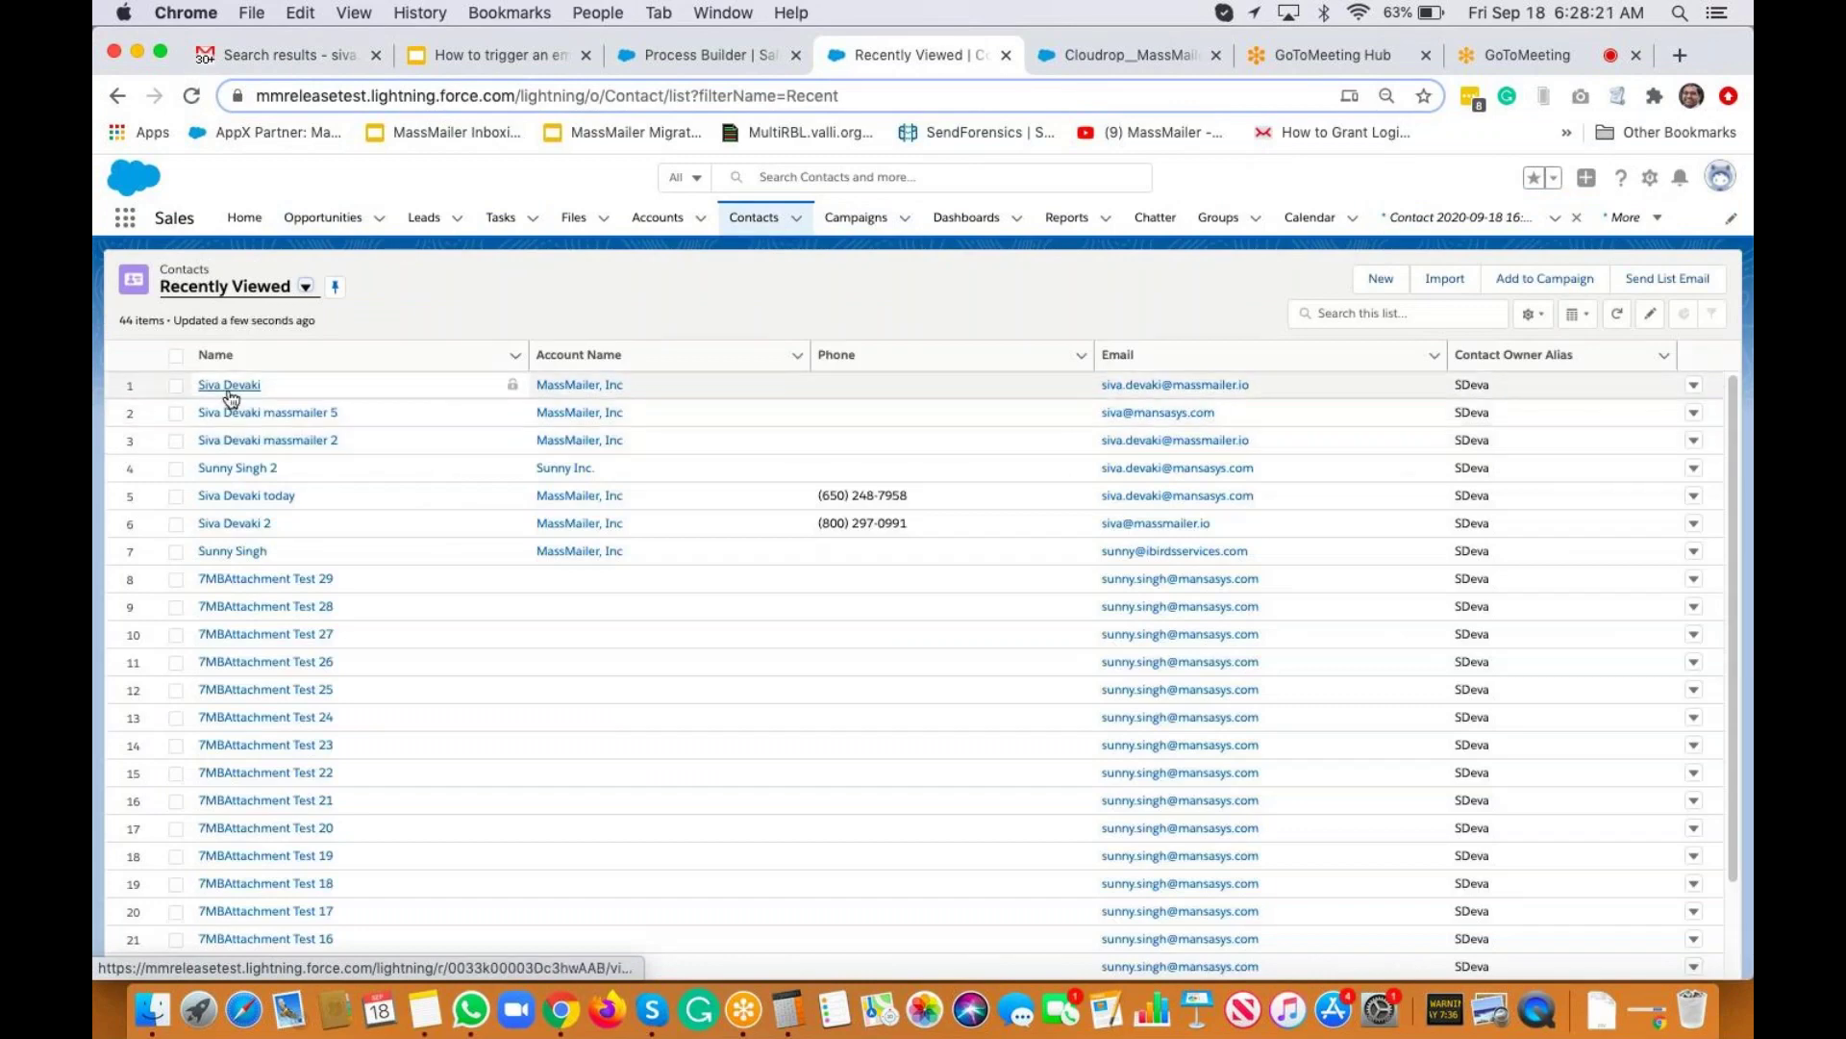
{"action": "left_click", "coordinate": [234, 385]}
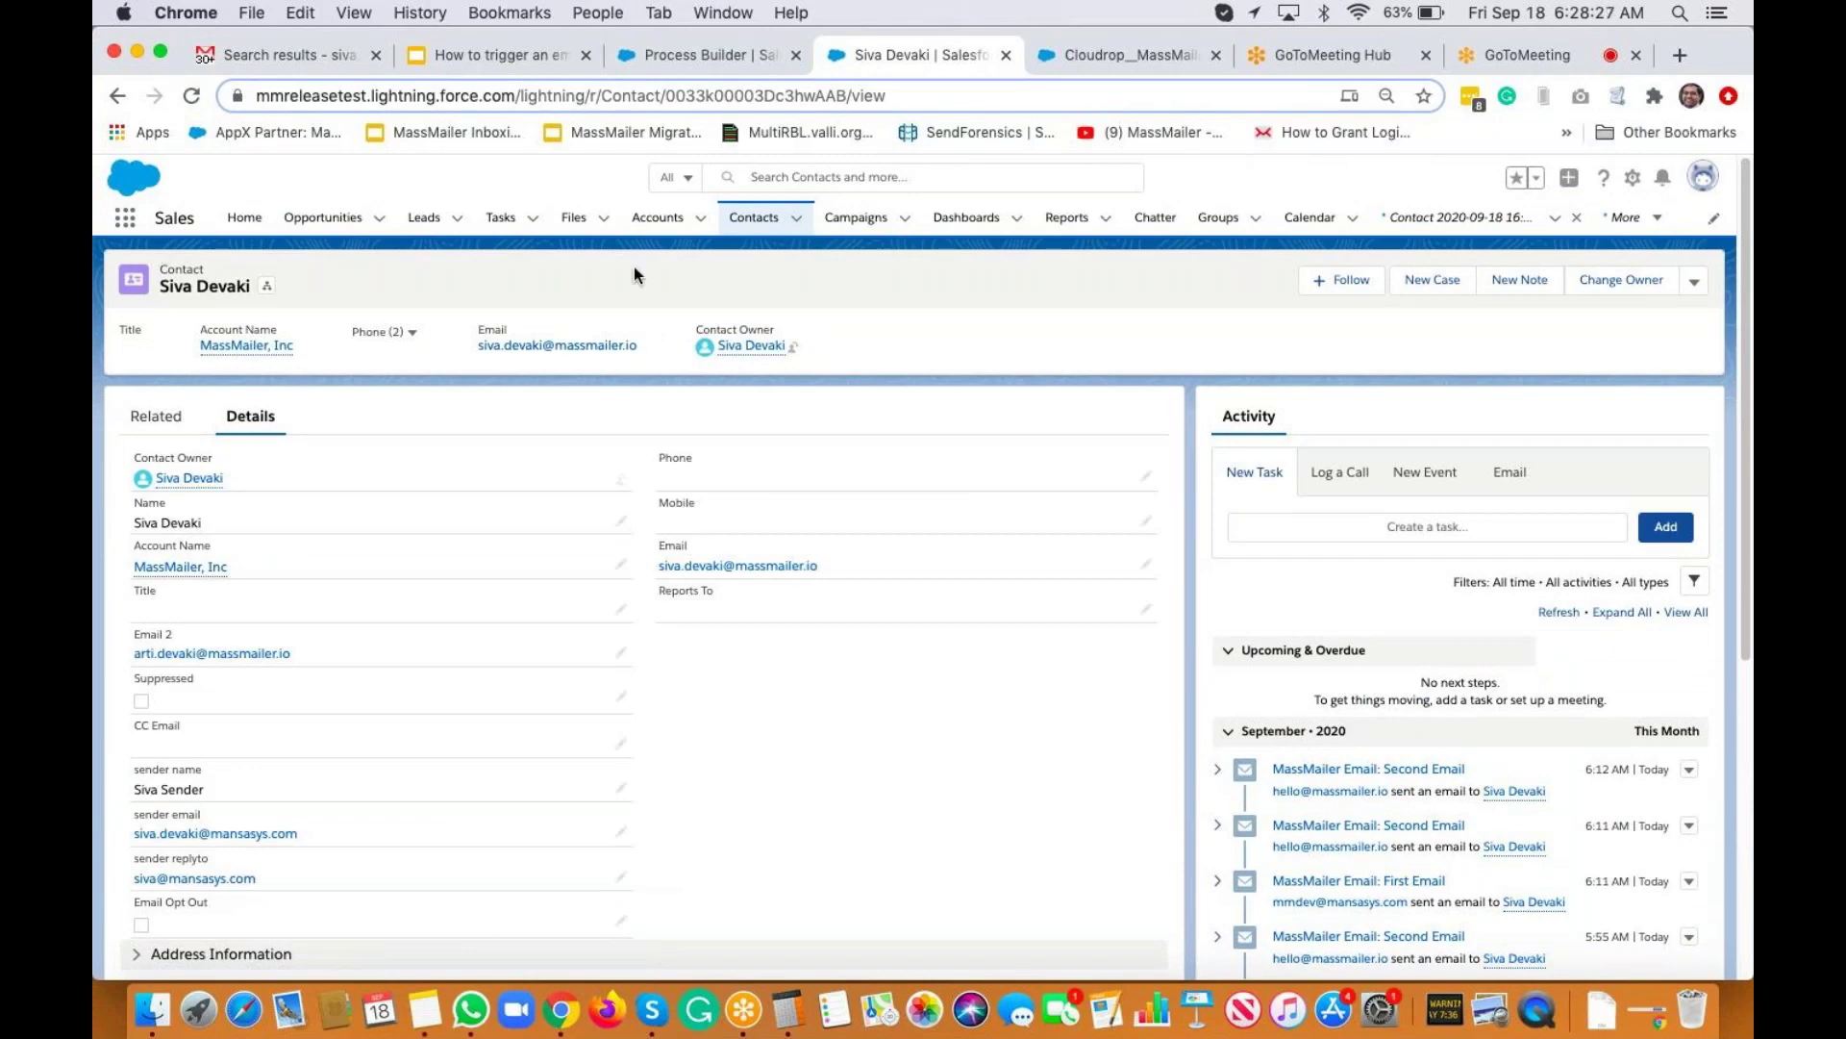
Switch to Gmail, search again for "first email", open the new First Email and follow the "click here" link in its message.
{"action": "left_click", "coordinate": [304, 56]}
{"action": "left_click", "coordinate": [644, 195]}
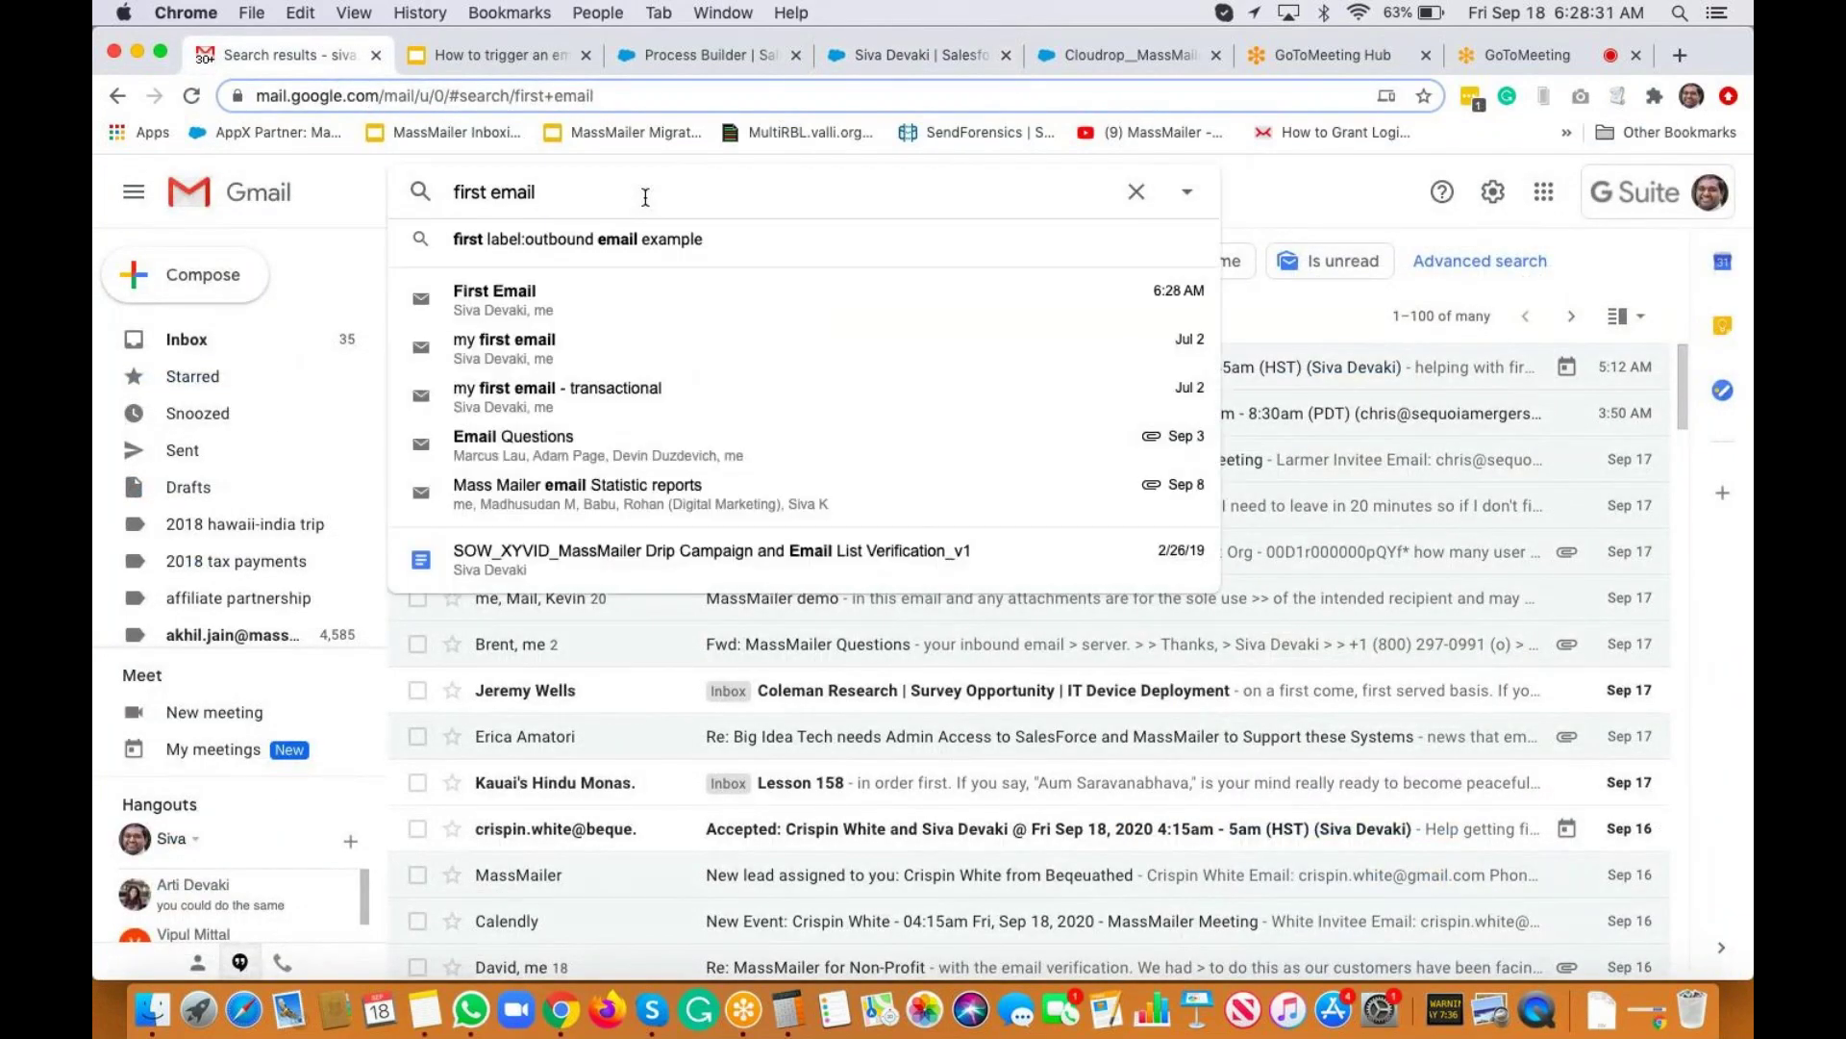
{"action": "key", "text": "Return"}
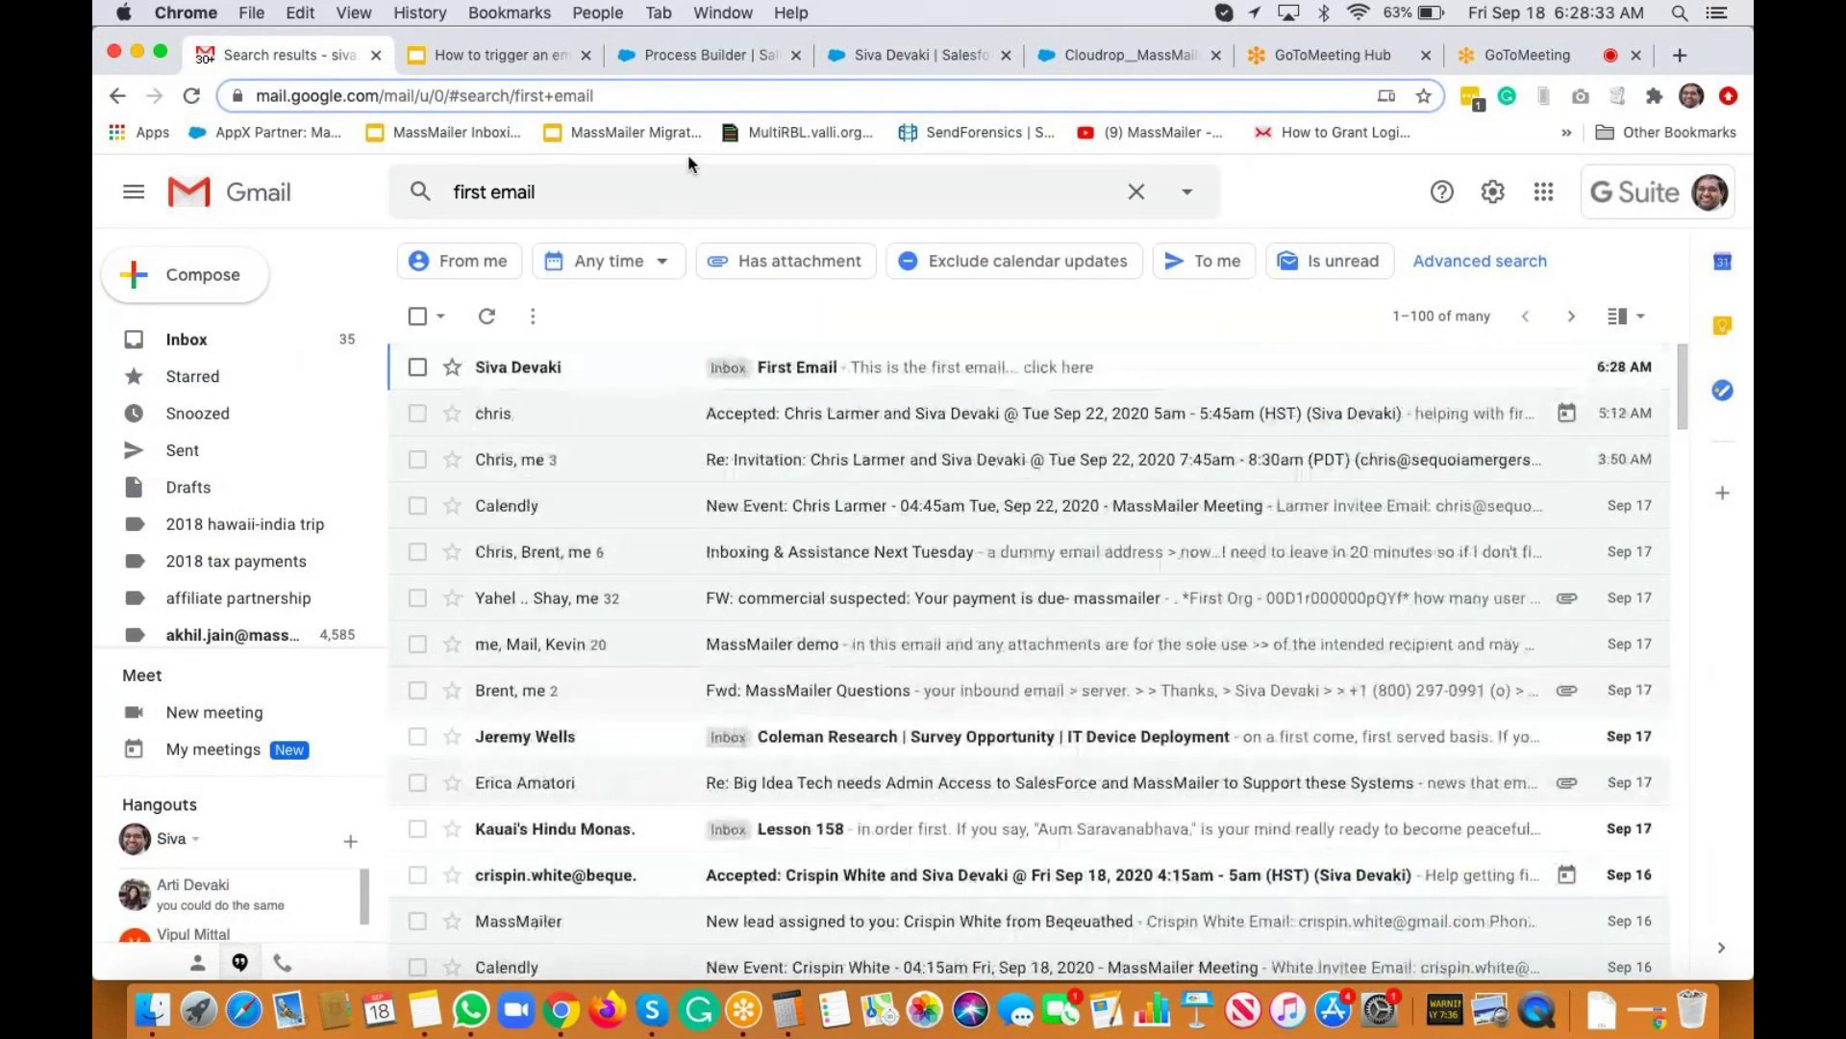
{"action": "left_click", "coordinate": [825, 372]}
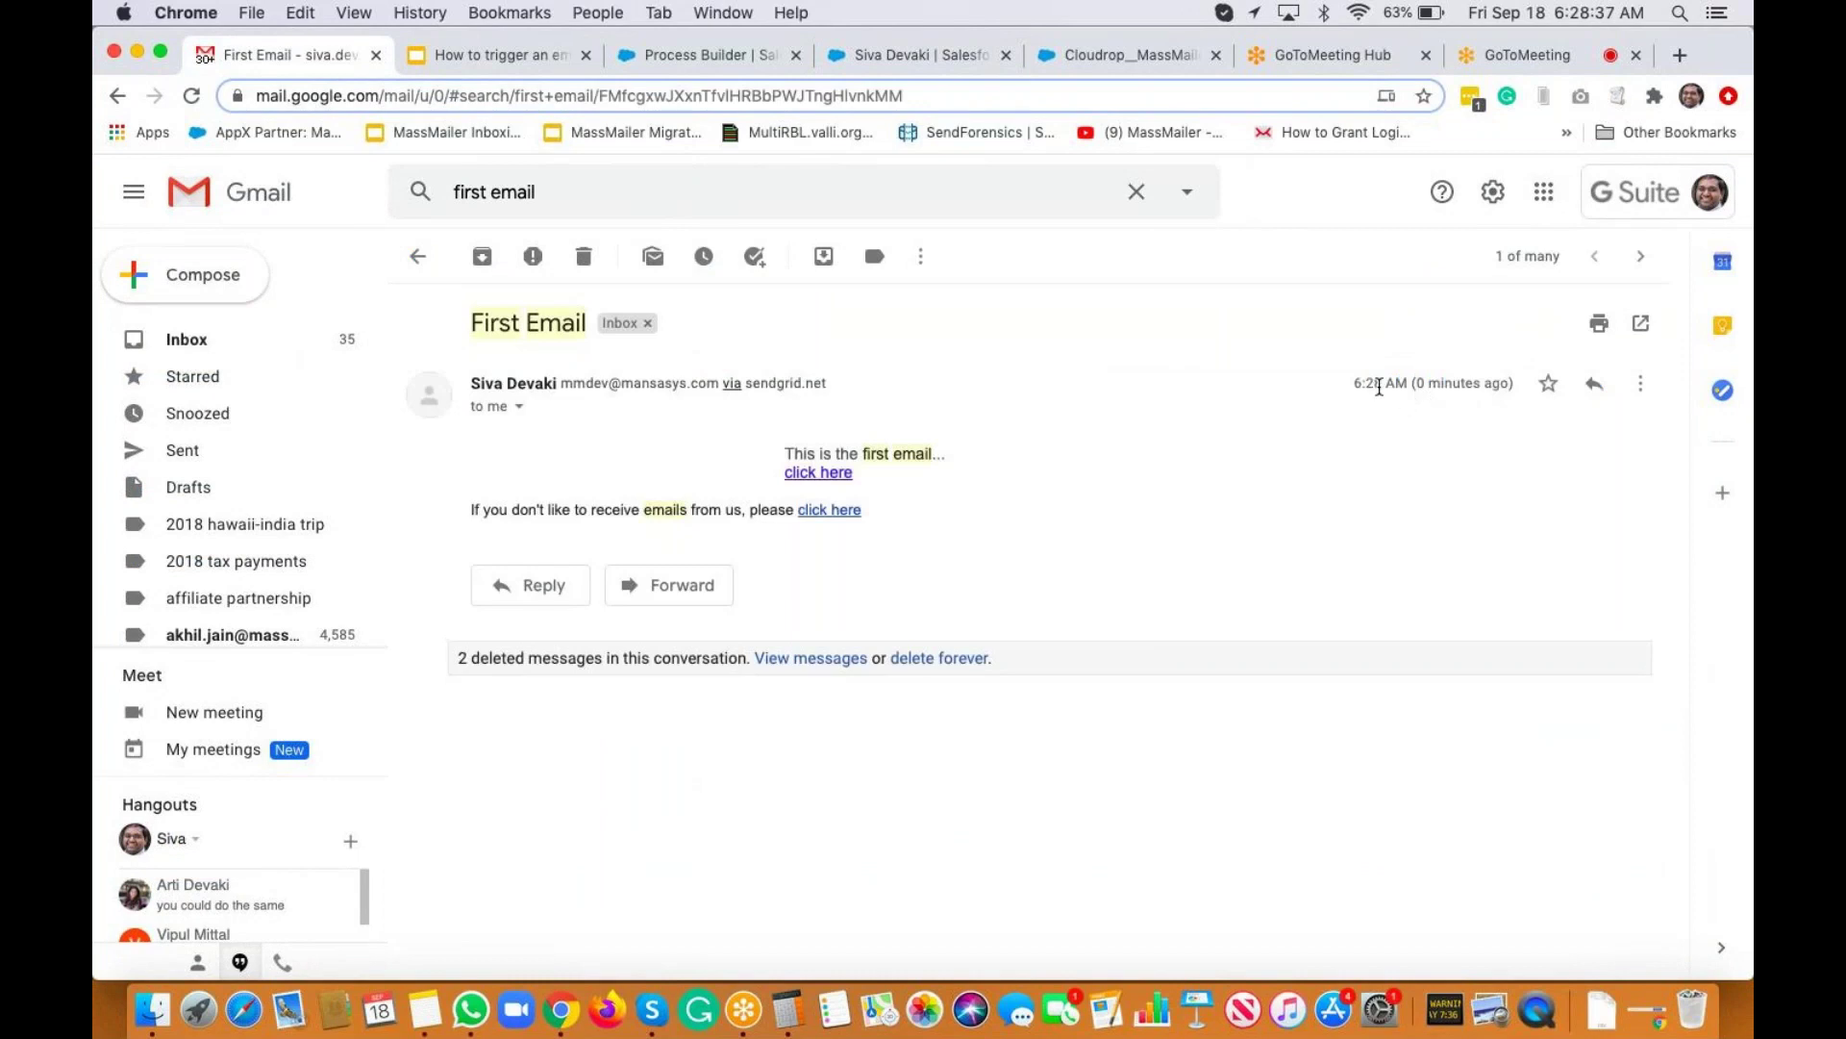
{"action": "left_click", "coordinate": [833, 475]}
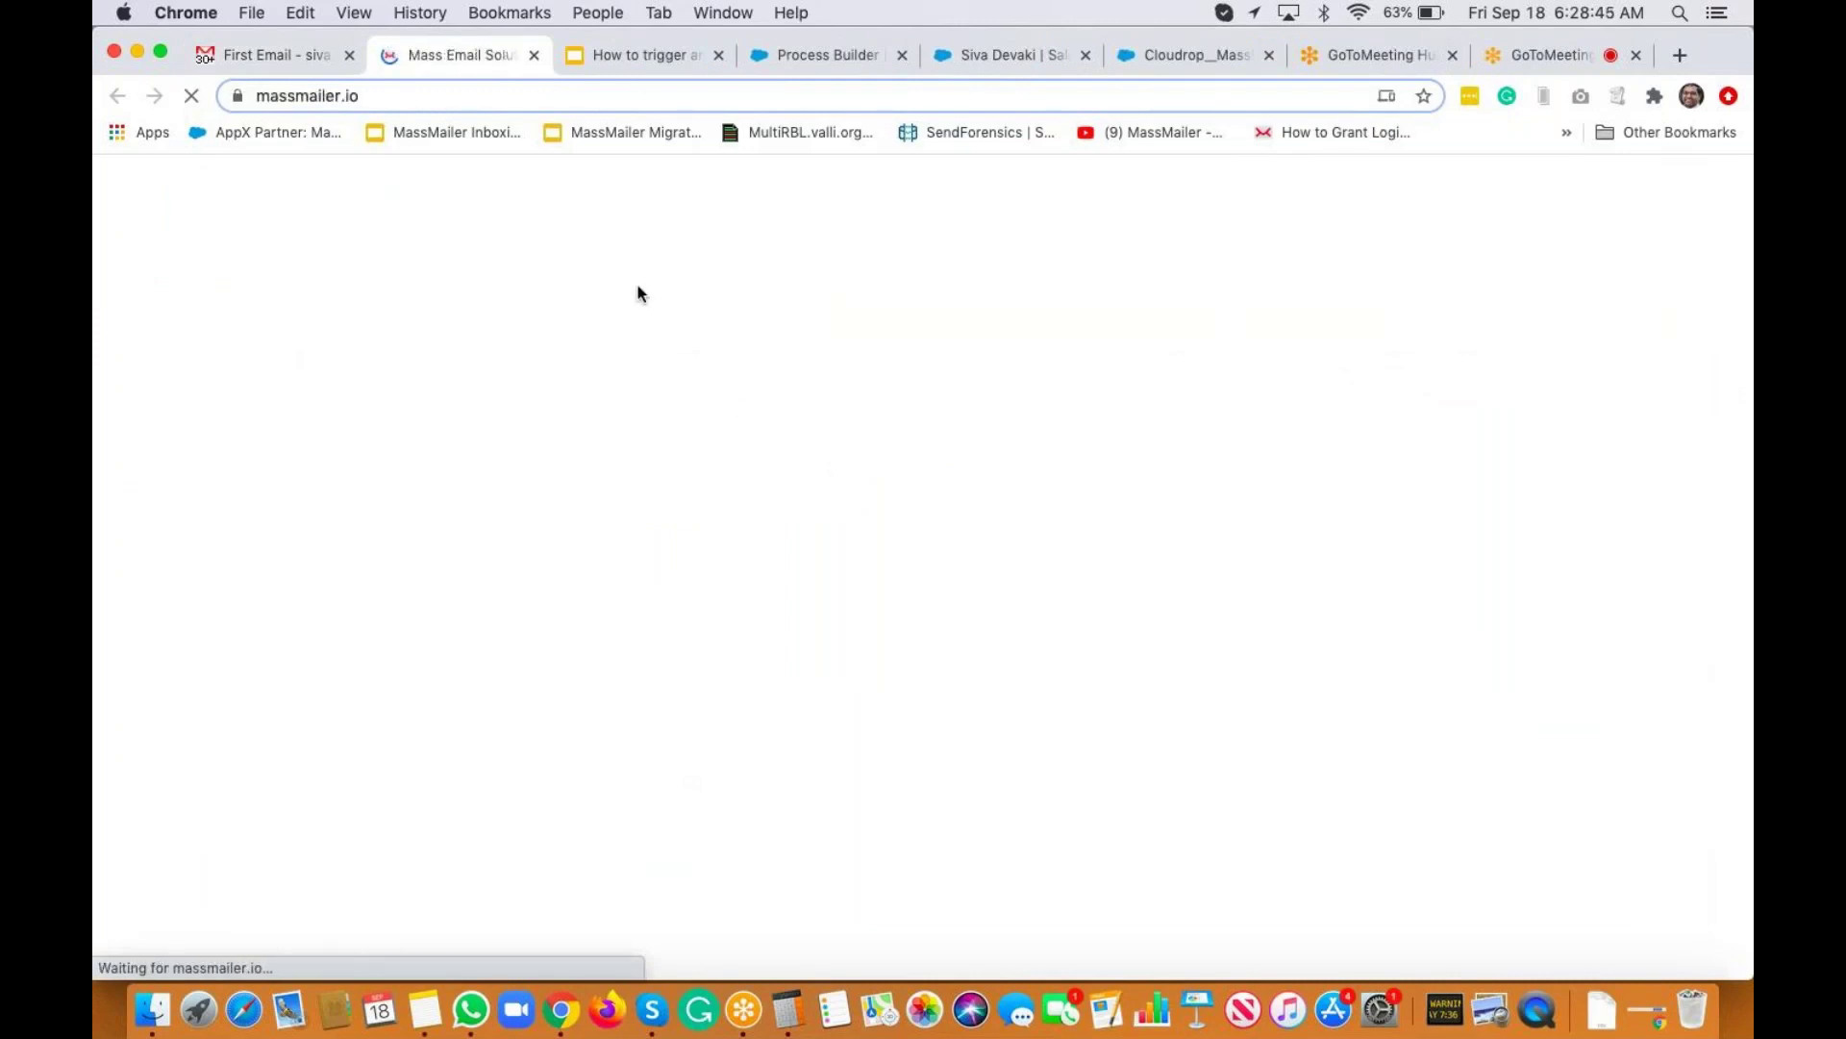
Return to the Gmail search results, switch to the recipient's Salesforce contact record, and refresh it to check its activity for the follow-up email.
{"action": "left_click", "coordinate": [310, 61]}
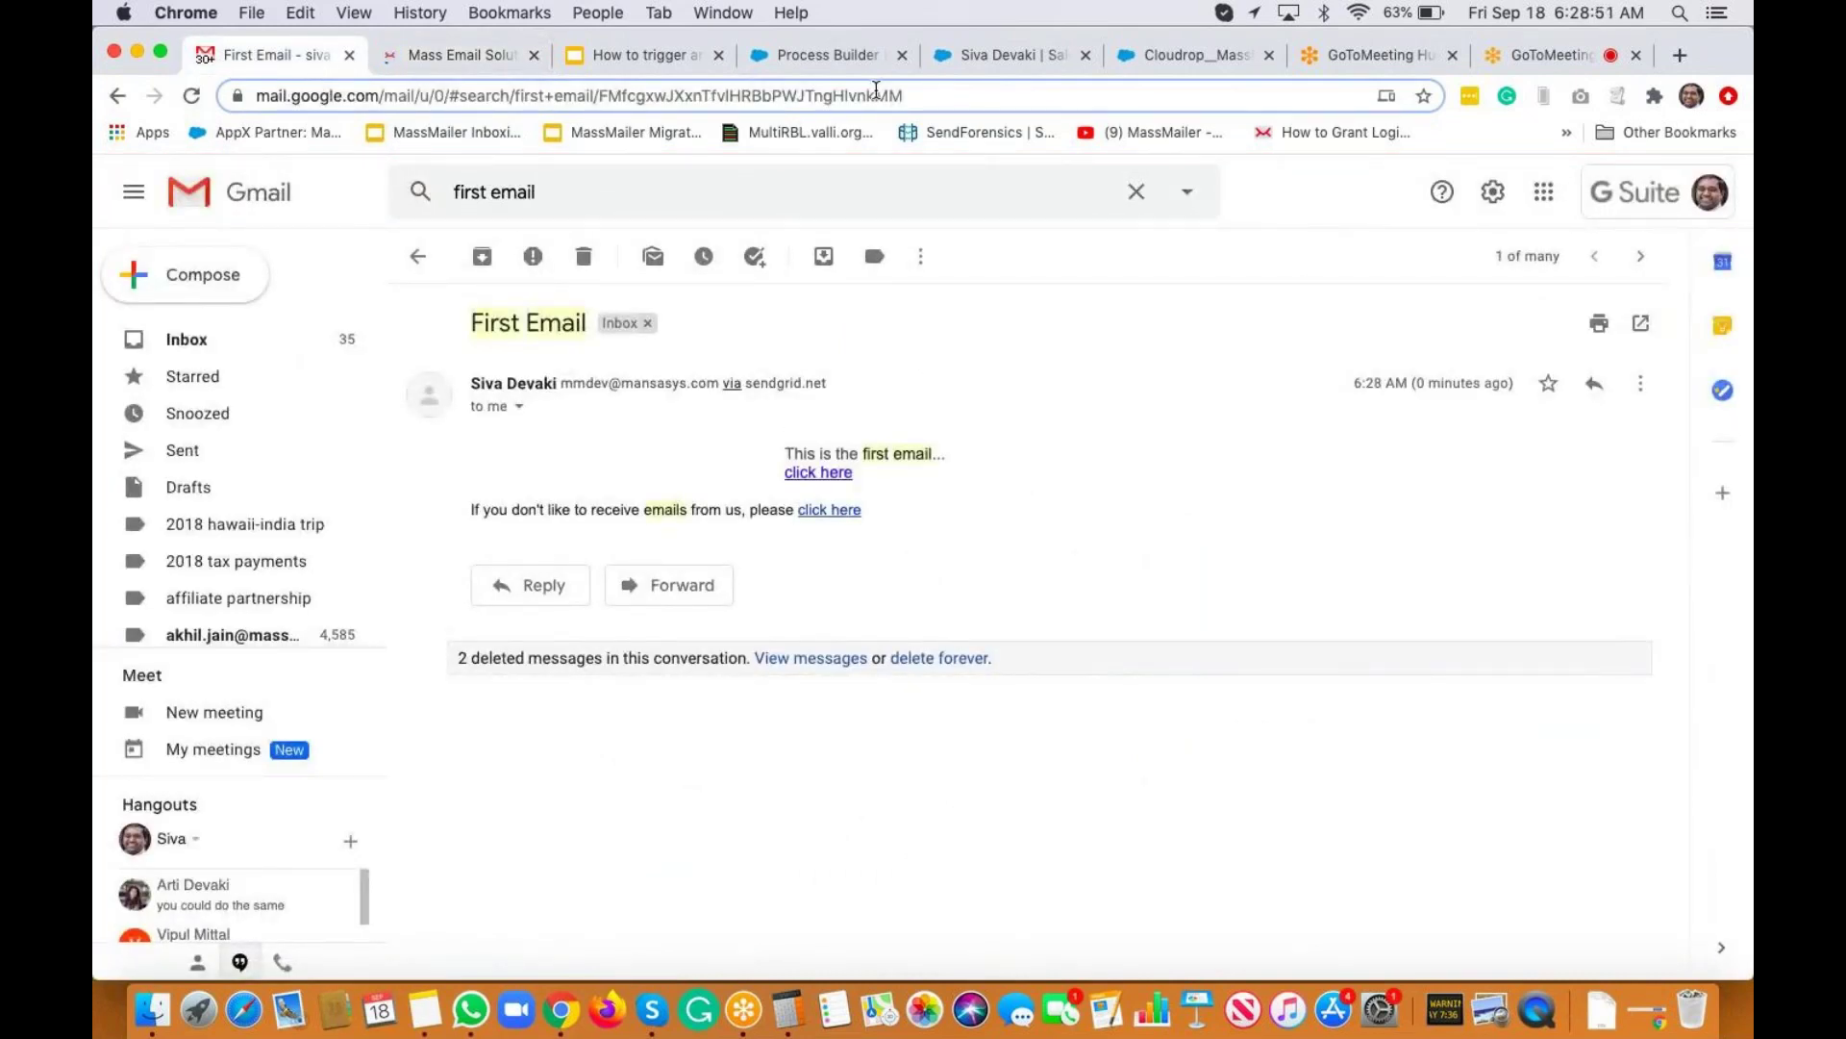
{"action": "key", "text": "super+bracketleft"}
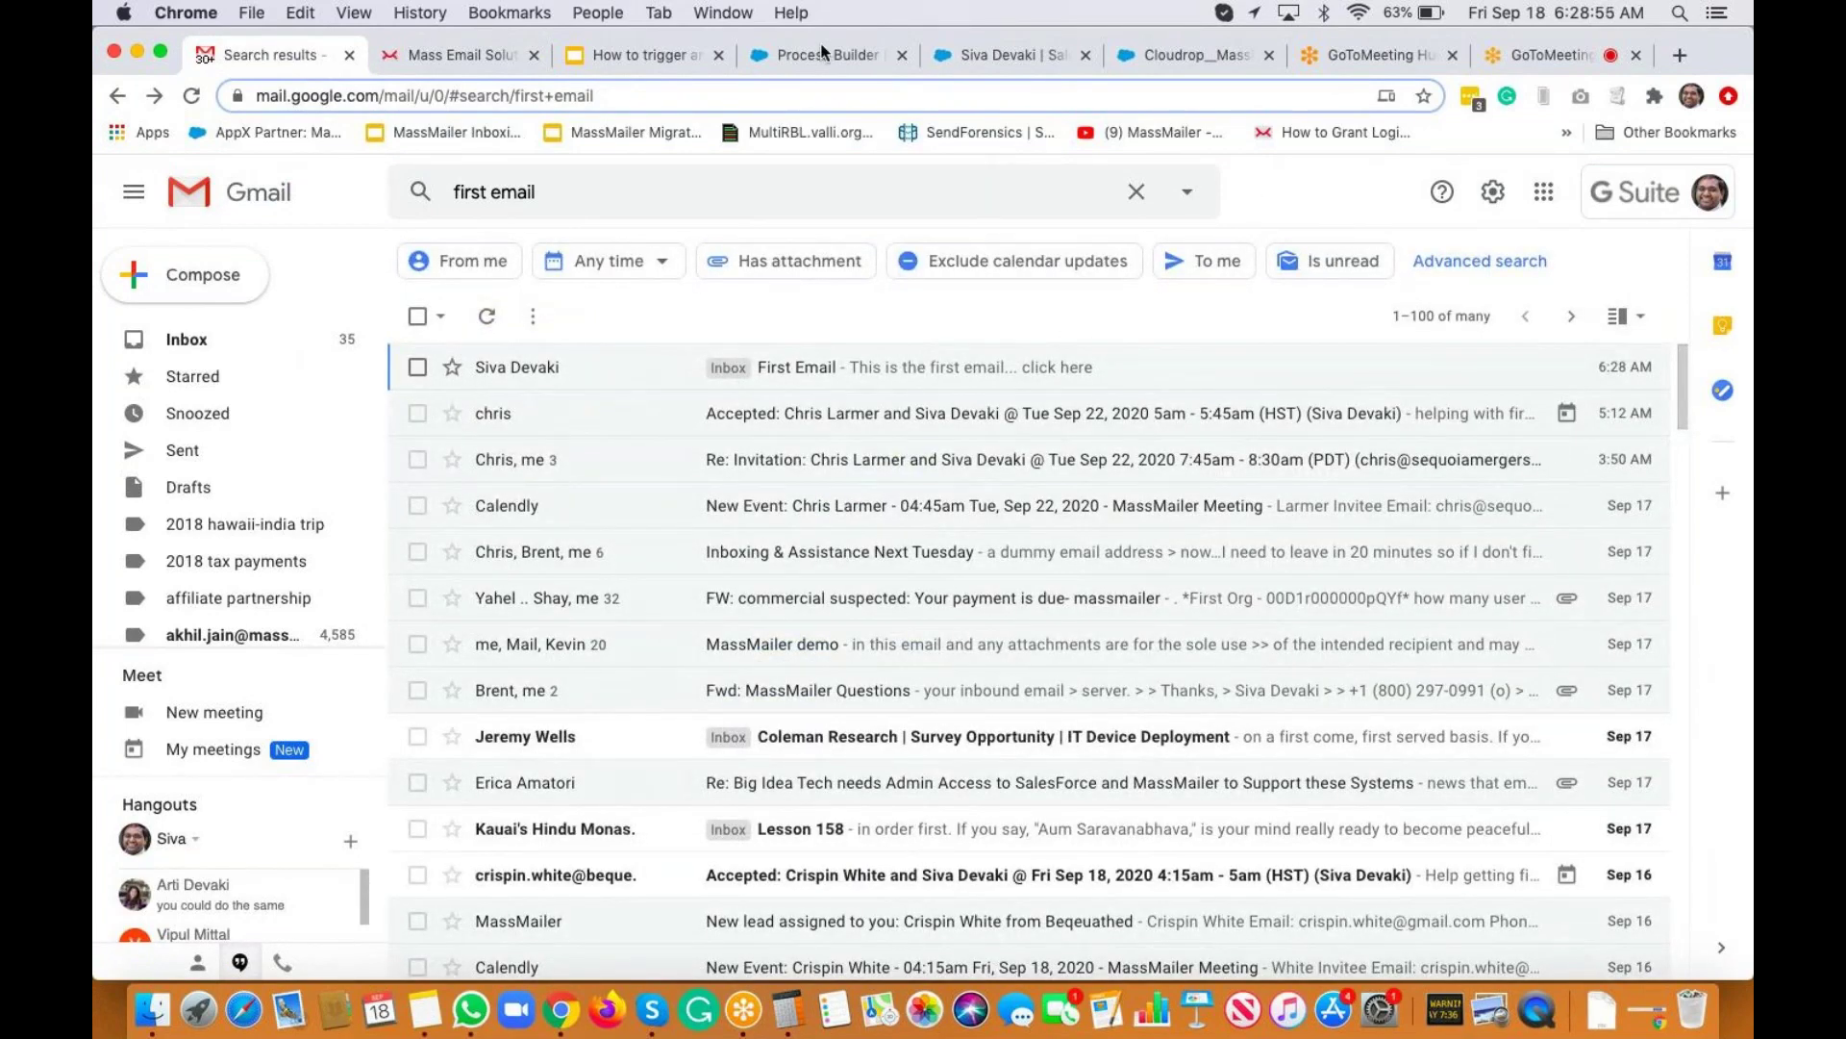
{"action": "left_click", "coordinate": [992, 56]}
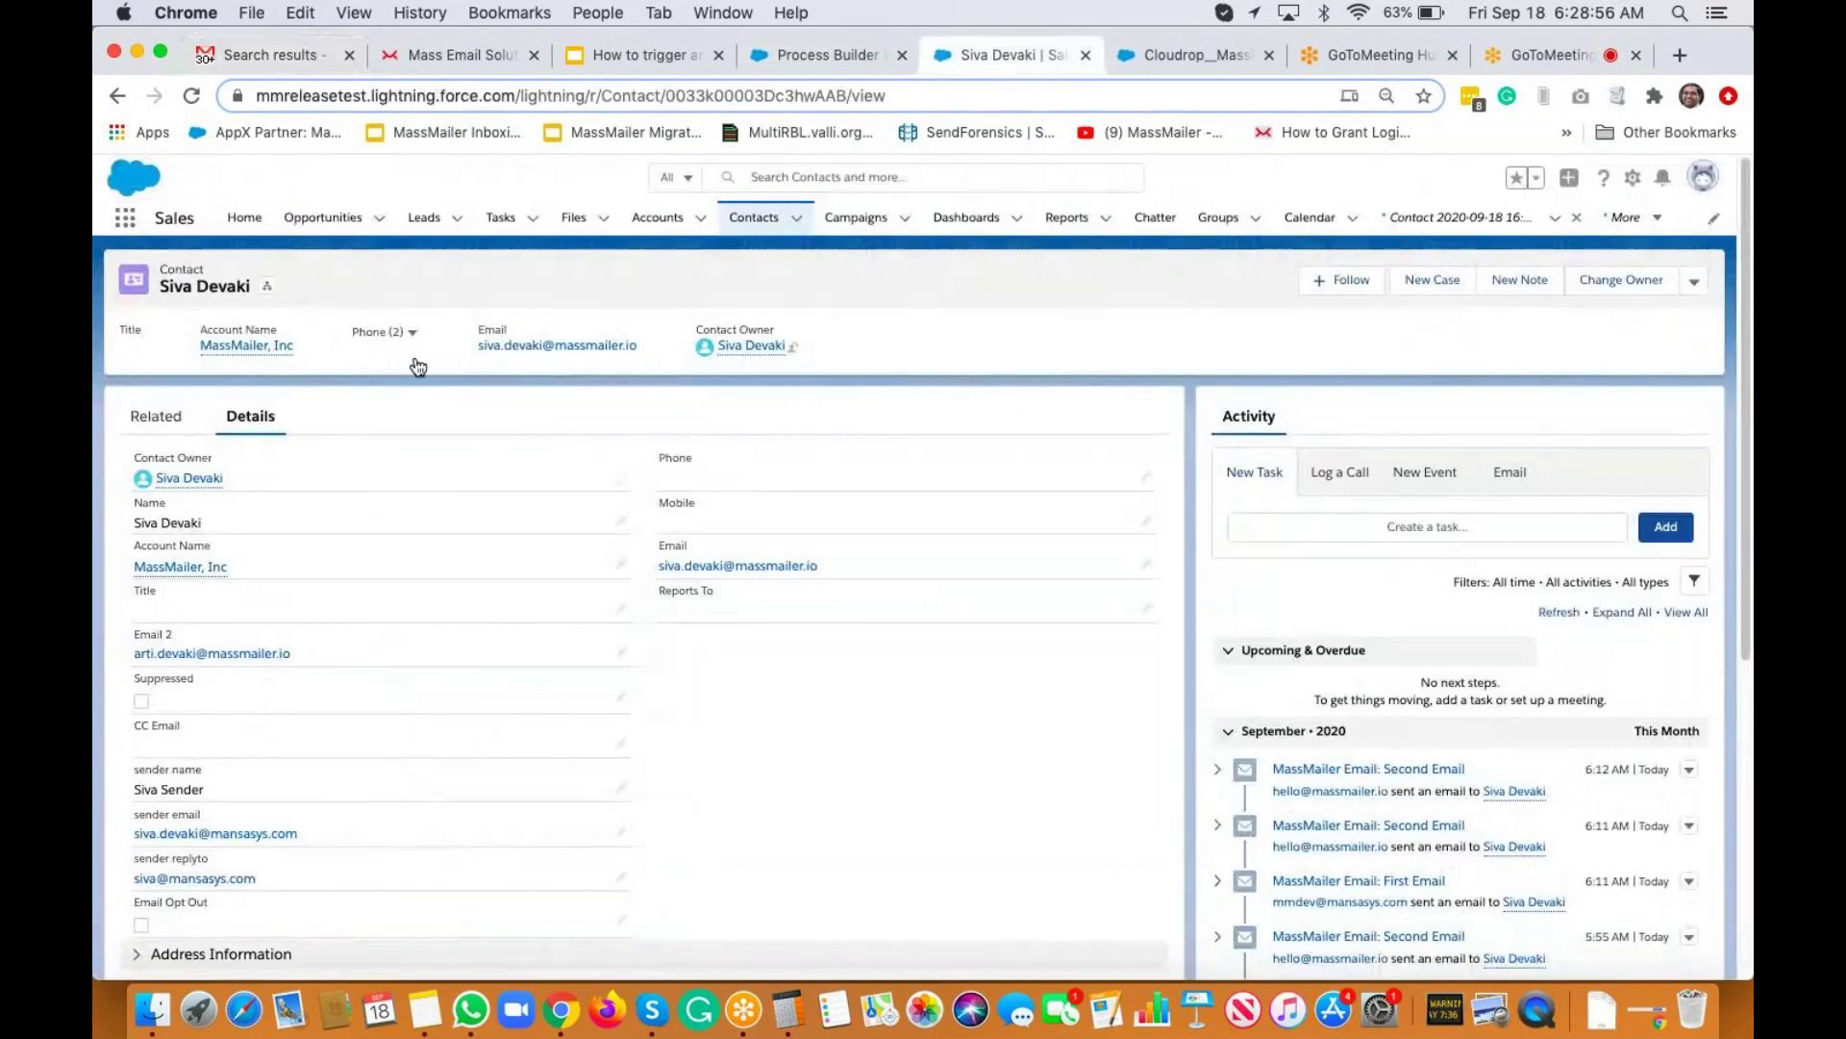
{"action": "left_click", "coordinate": [190, 97]}
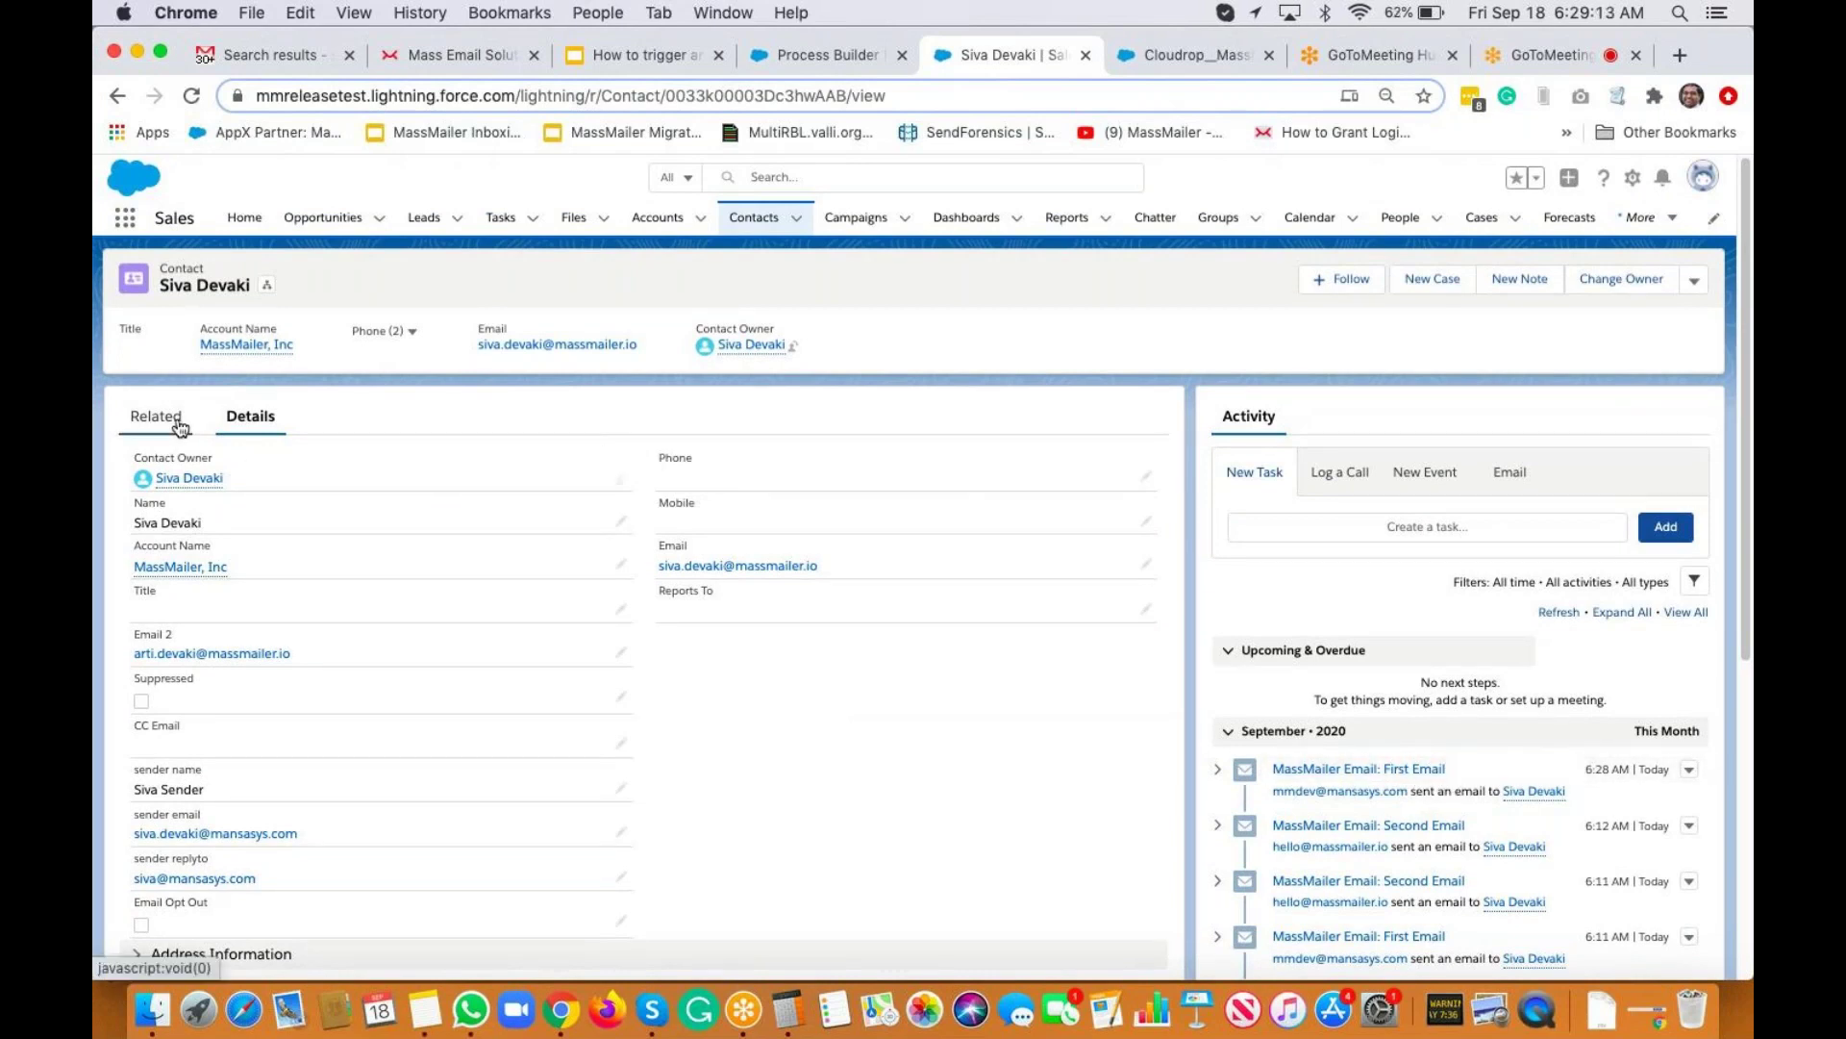
{"action": "left_click", "coordinate": [191, 96]}
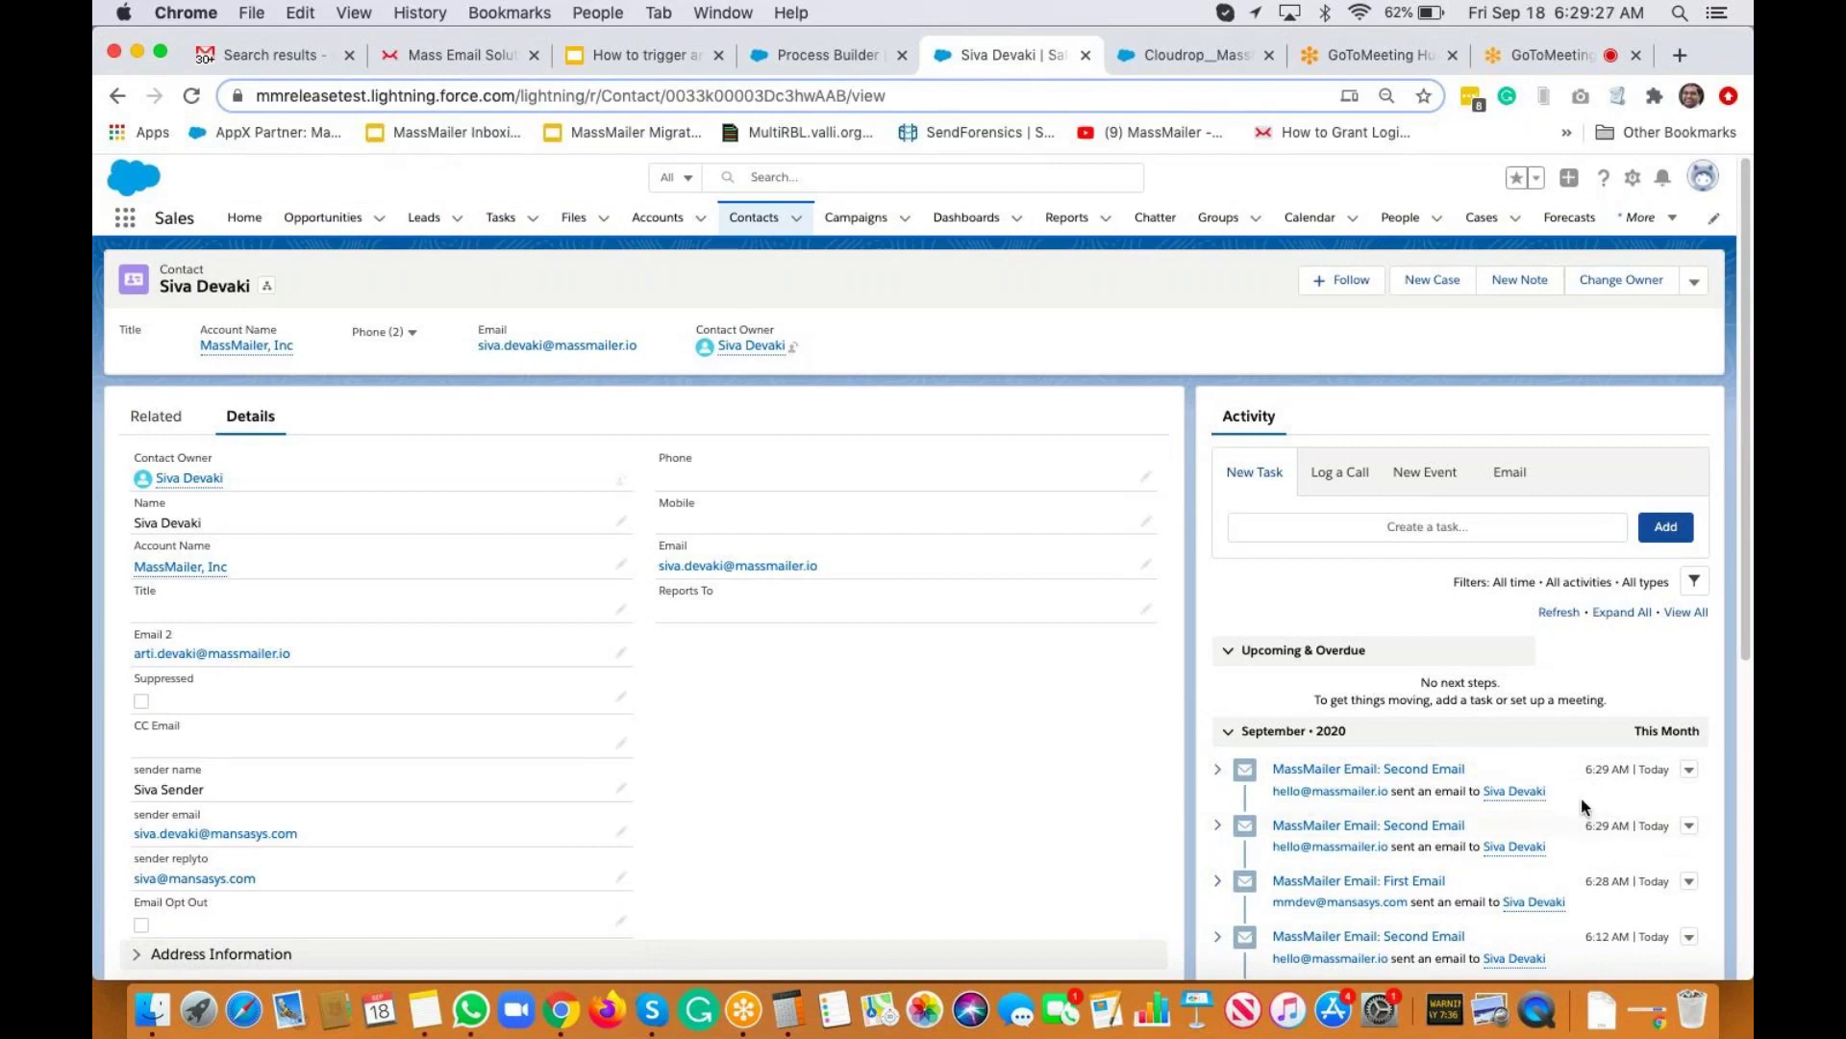
Switch to Gmail, search for "second email" and open the newest Second Email conversation from MassMailer.
{"action": "left_click", "coordinate": [320, 54]}
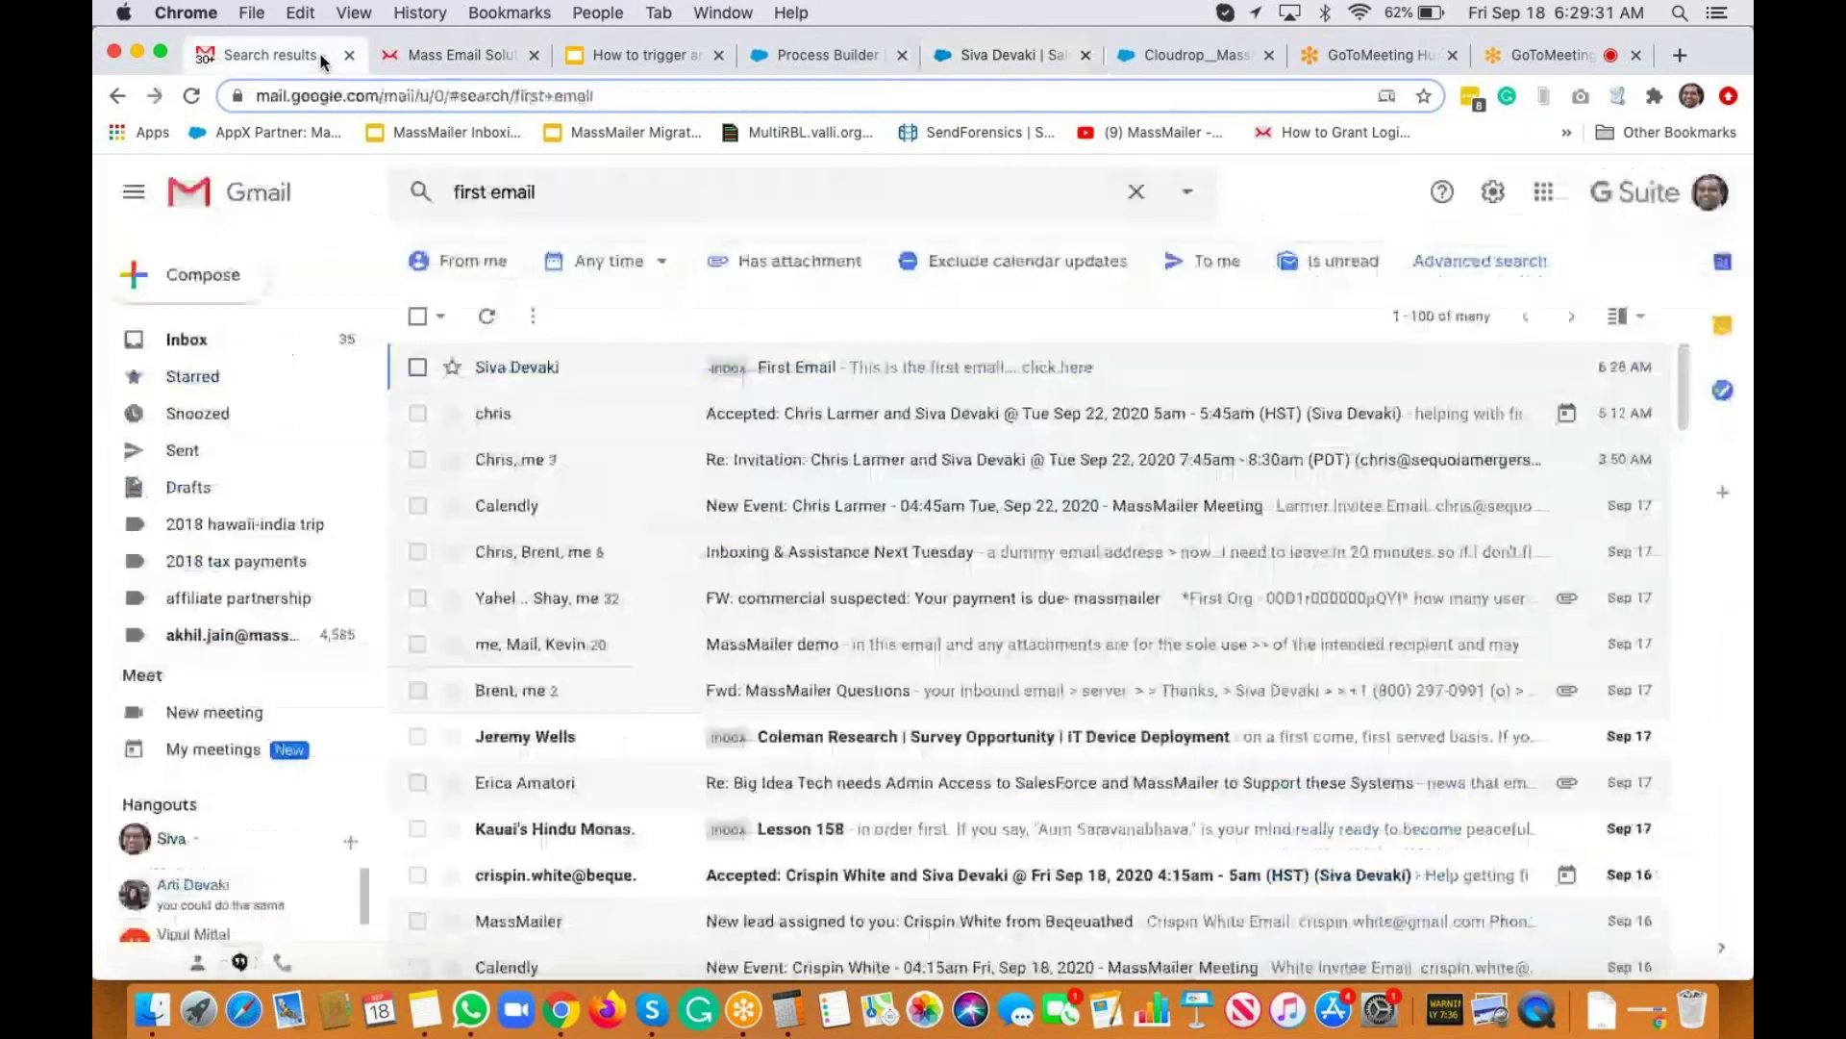
{"action": "double_click", "coordinate": [468, 192]}
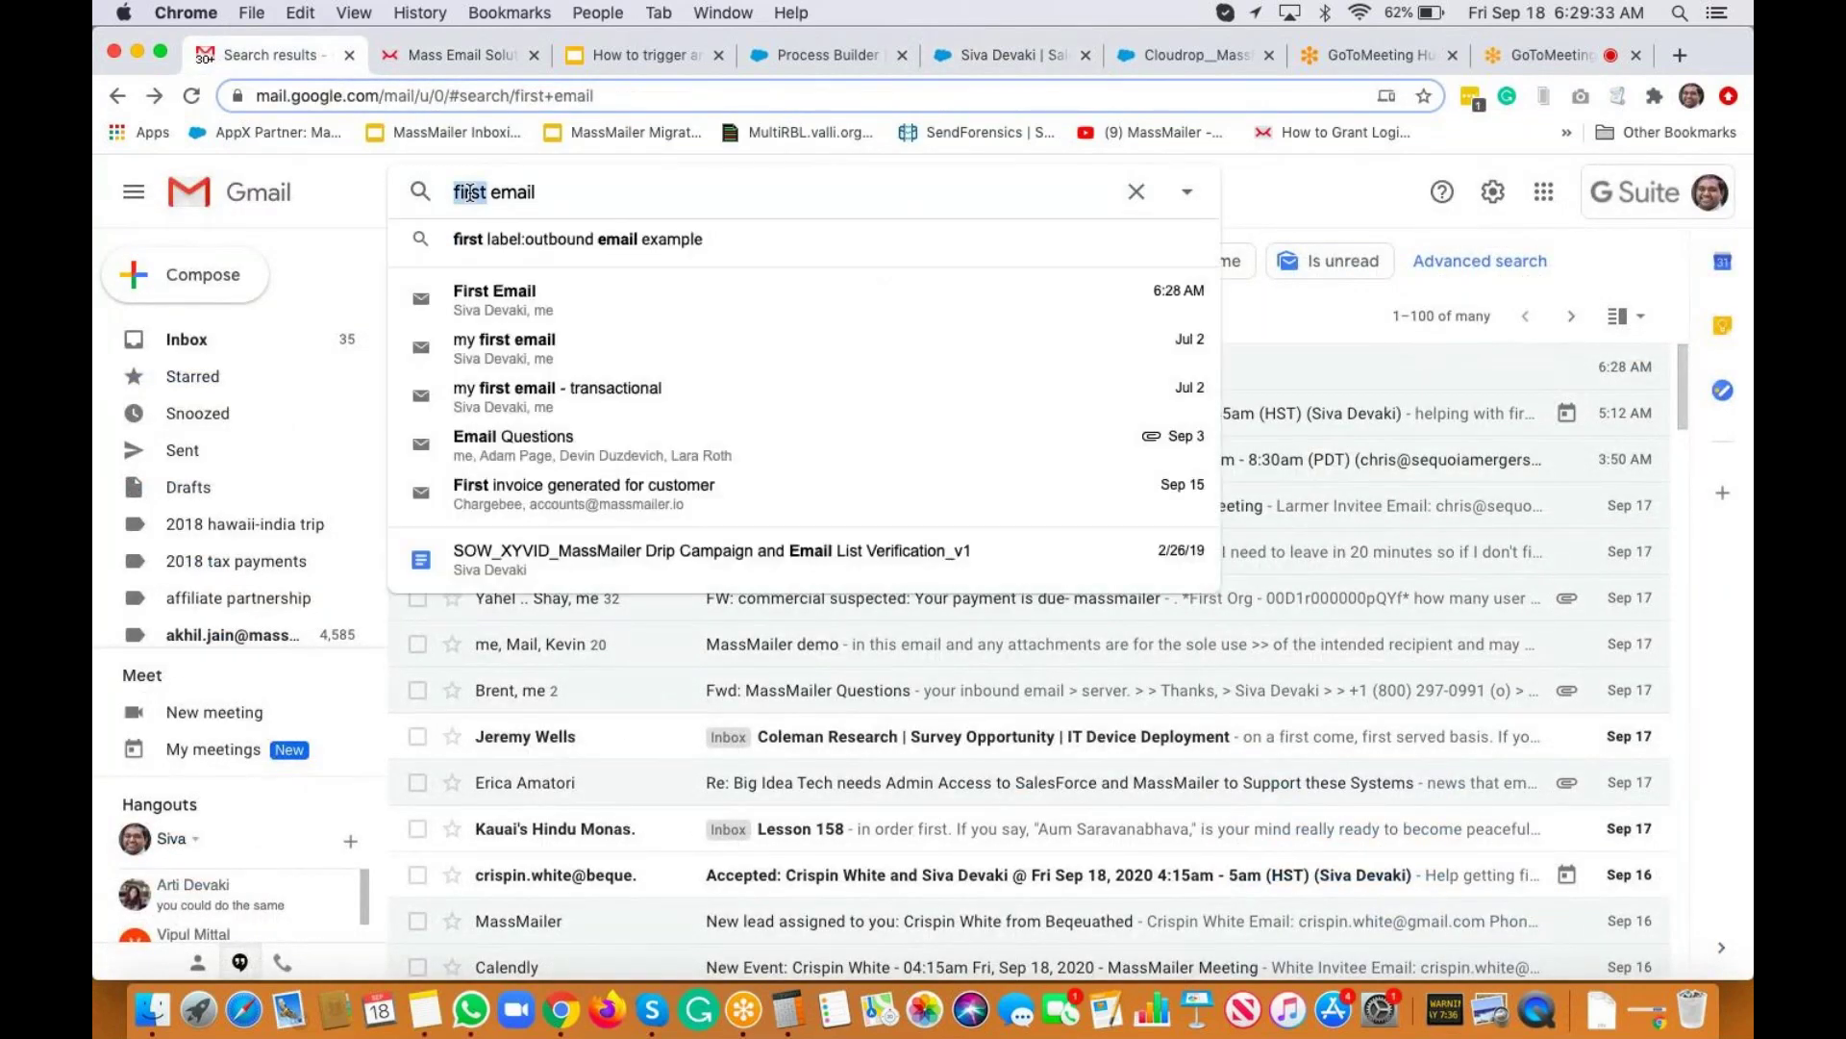
{"action": "key", "text": "BackSpace"}
{"action": "type", "text": "second"}
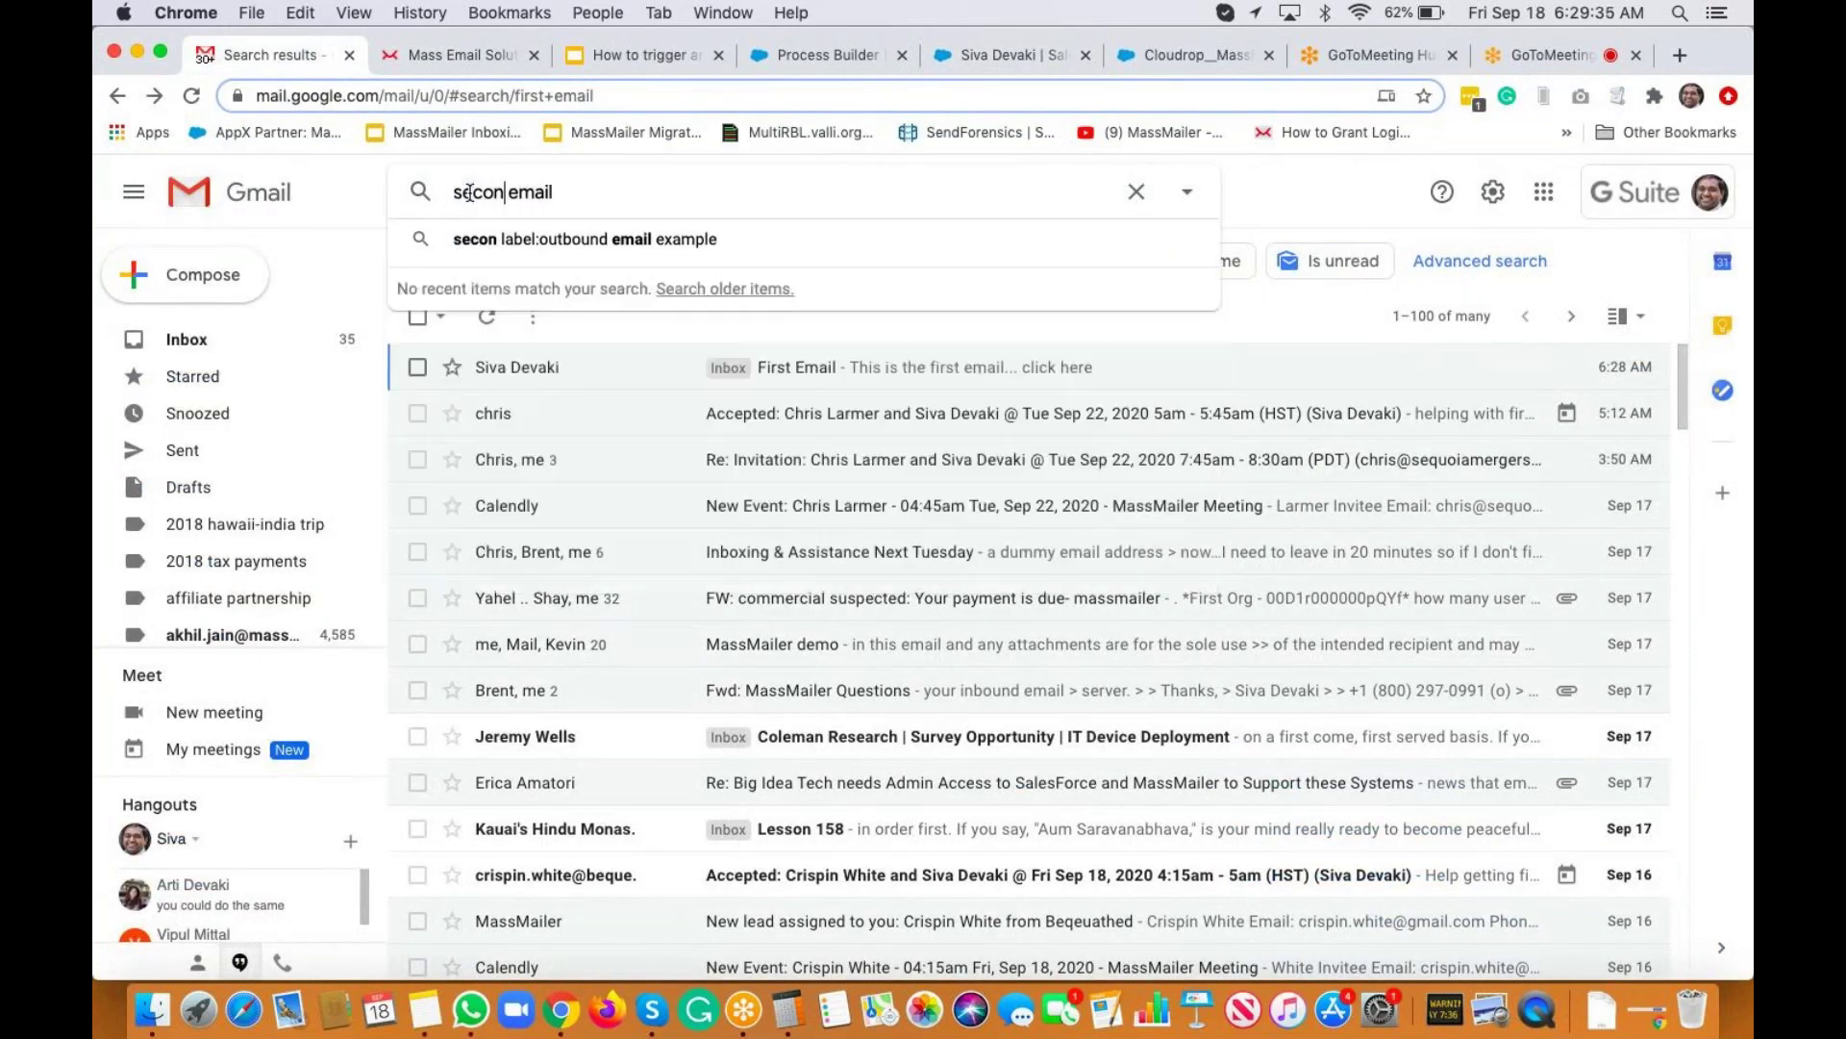
{"action": "key", "text": "Return"}
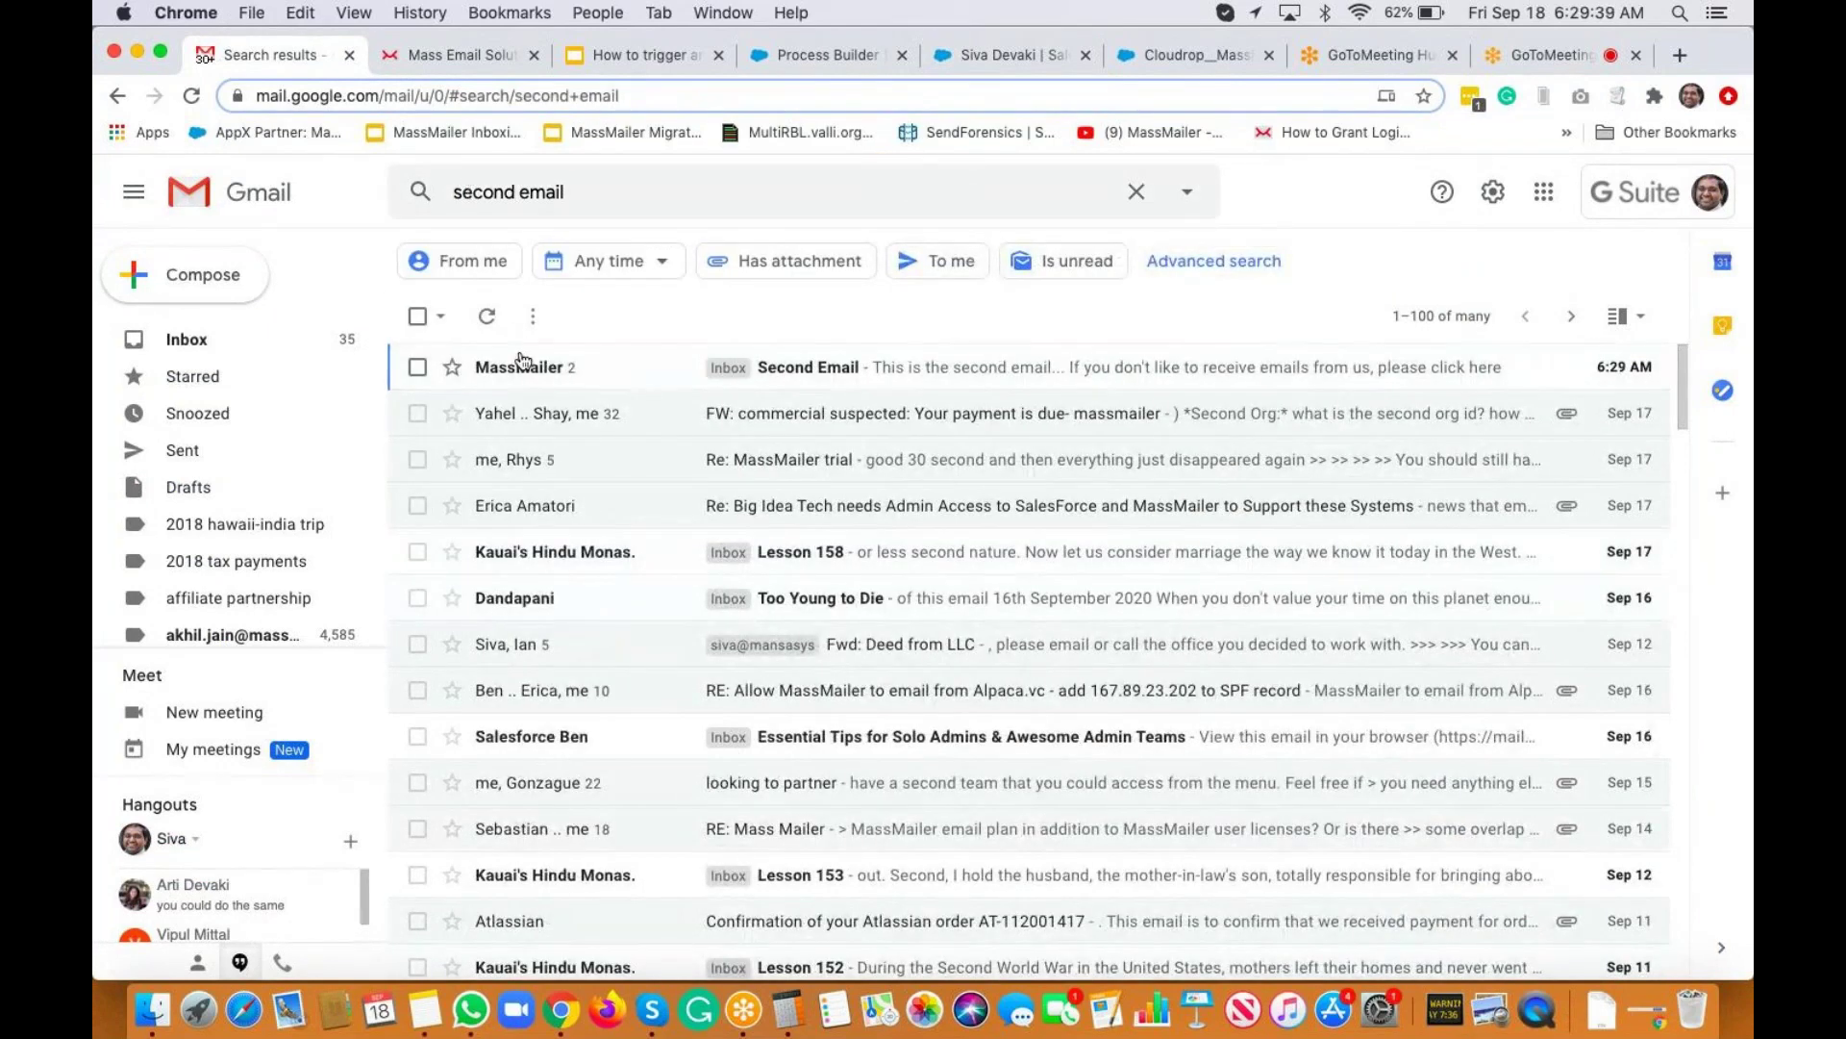
{"action": "left_click", "coordinate": [805, 370]}
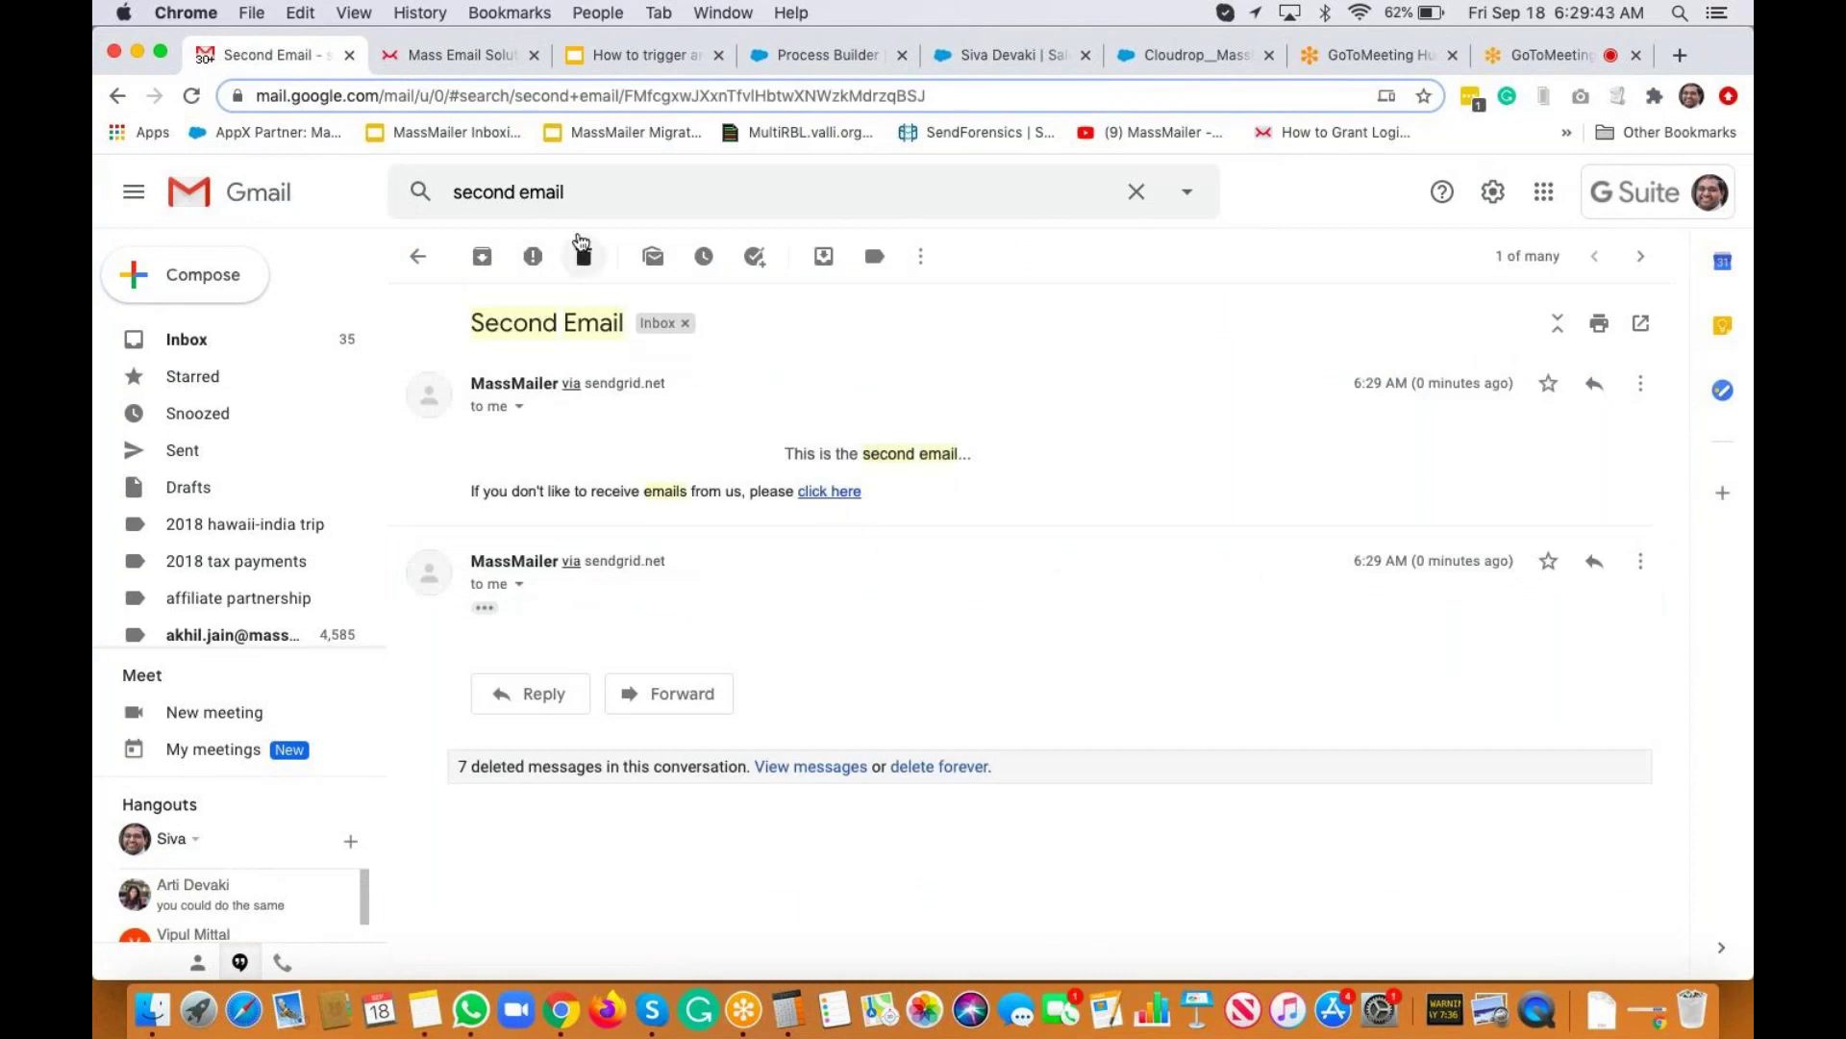
Revisit the Salesforce contact record, switch to the Google Slides deck and present it from the closing "We are here to help!" slide.
{"action": "left_click", "coordinate": [816, 58]}
{"action": "left_click", "coordinate": [1015, 58]}
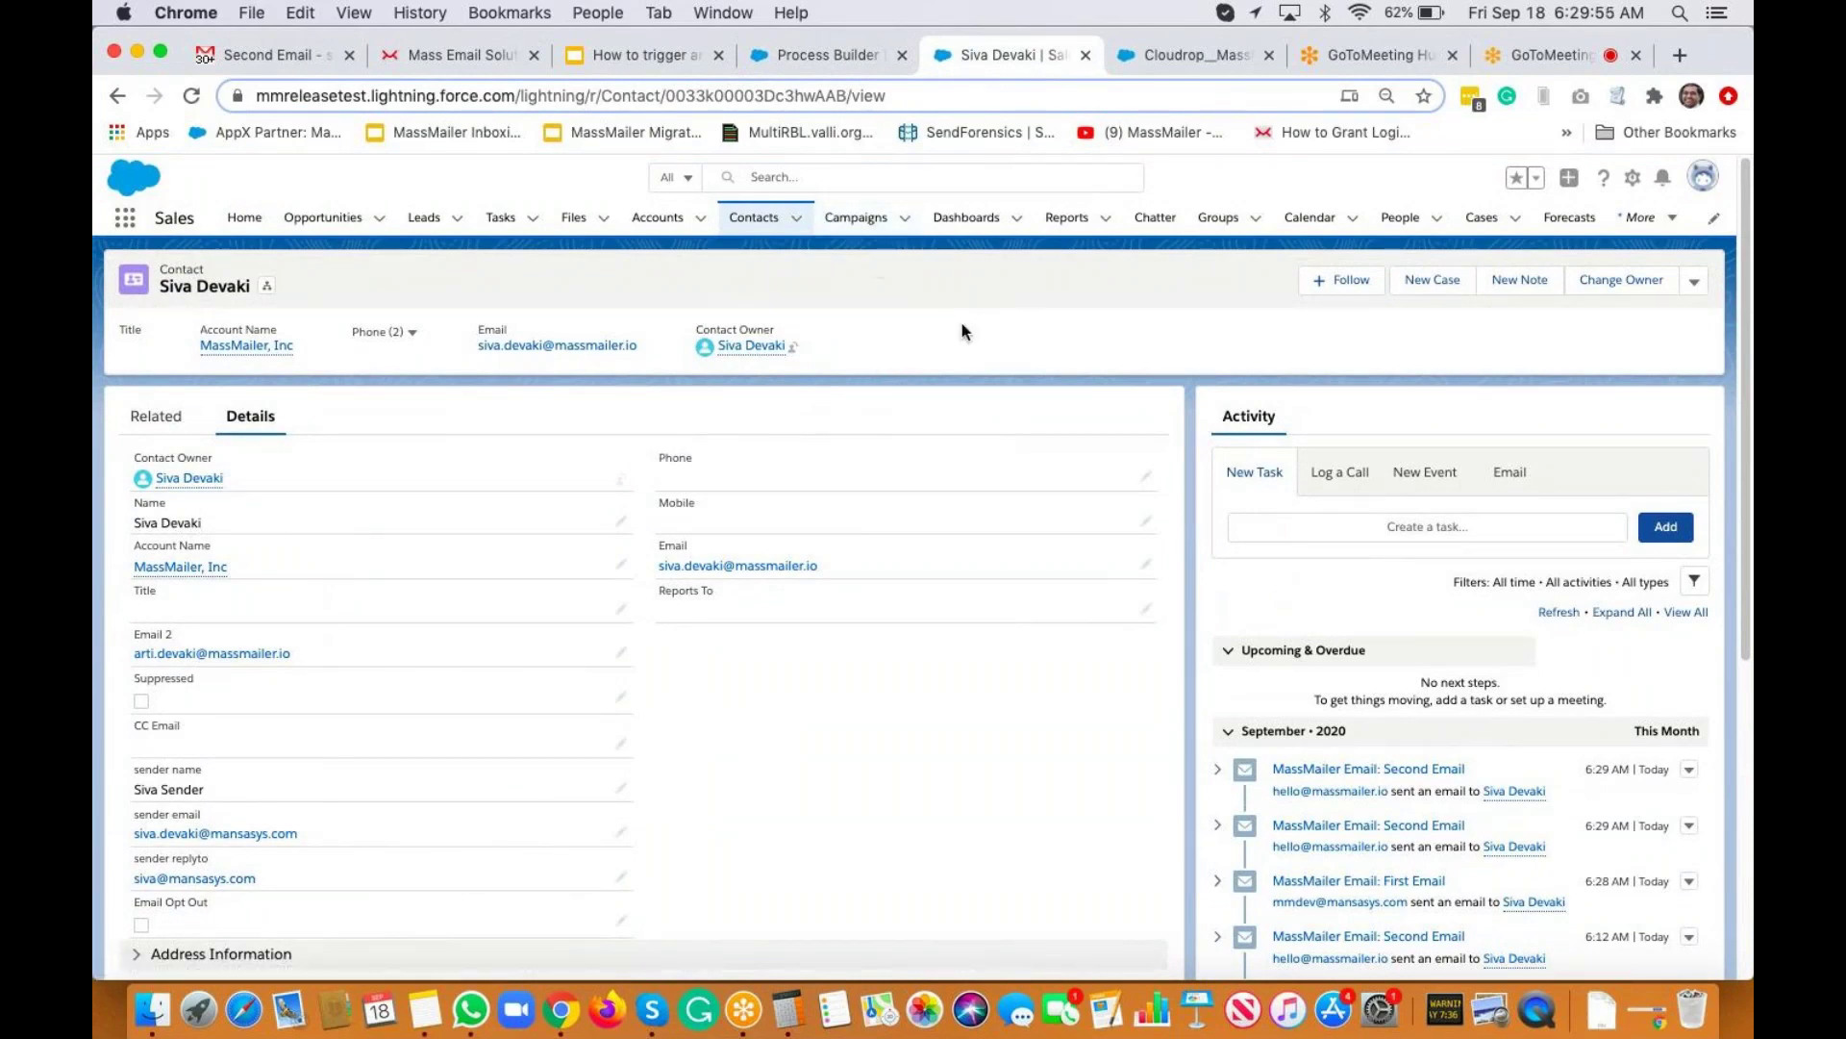
{"action": "left_click", "coordinate": [630, 55]}
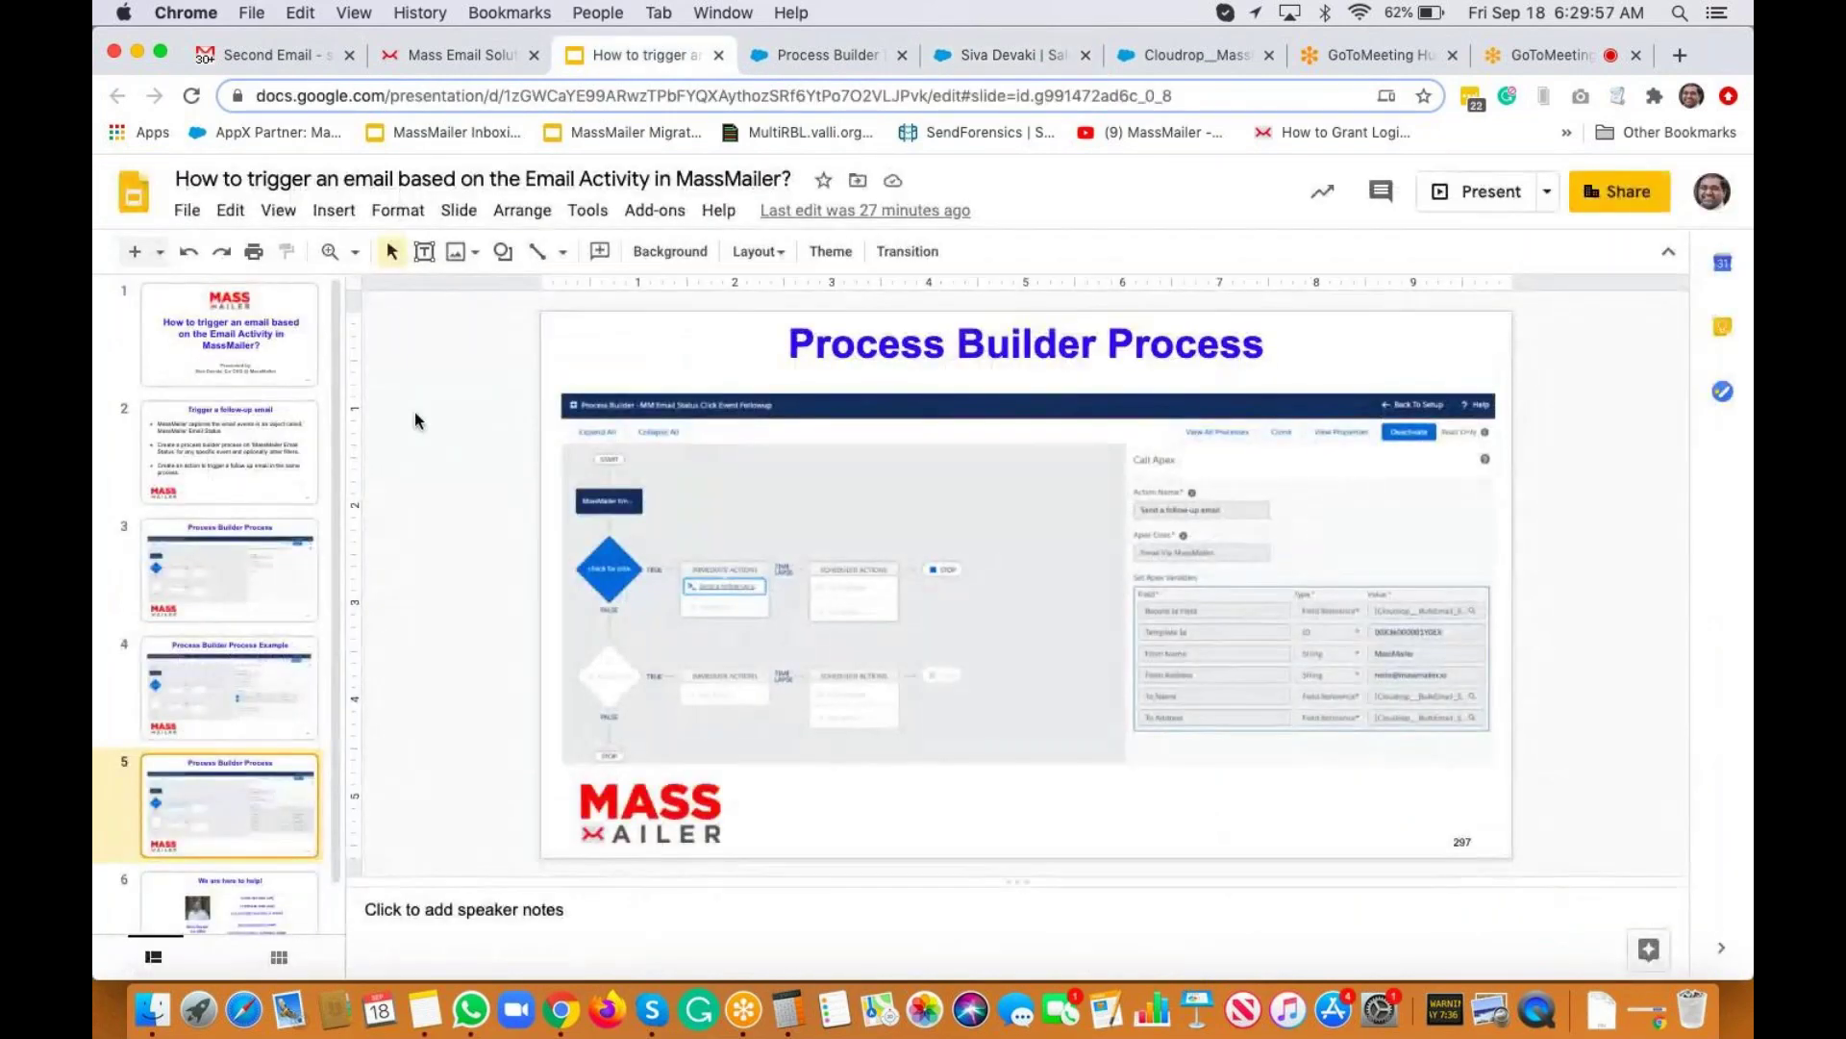
{"action": "scroll", "coordinate": [279, 827], "scroll_direction": "down", "scroll_amount": 2}
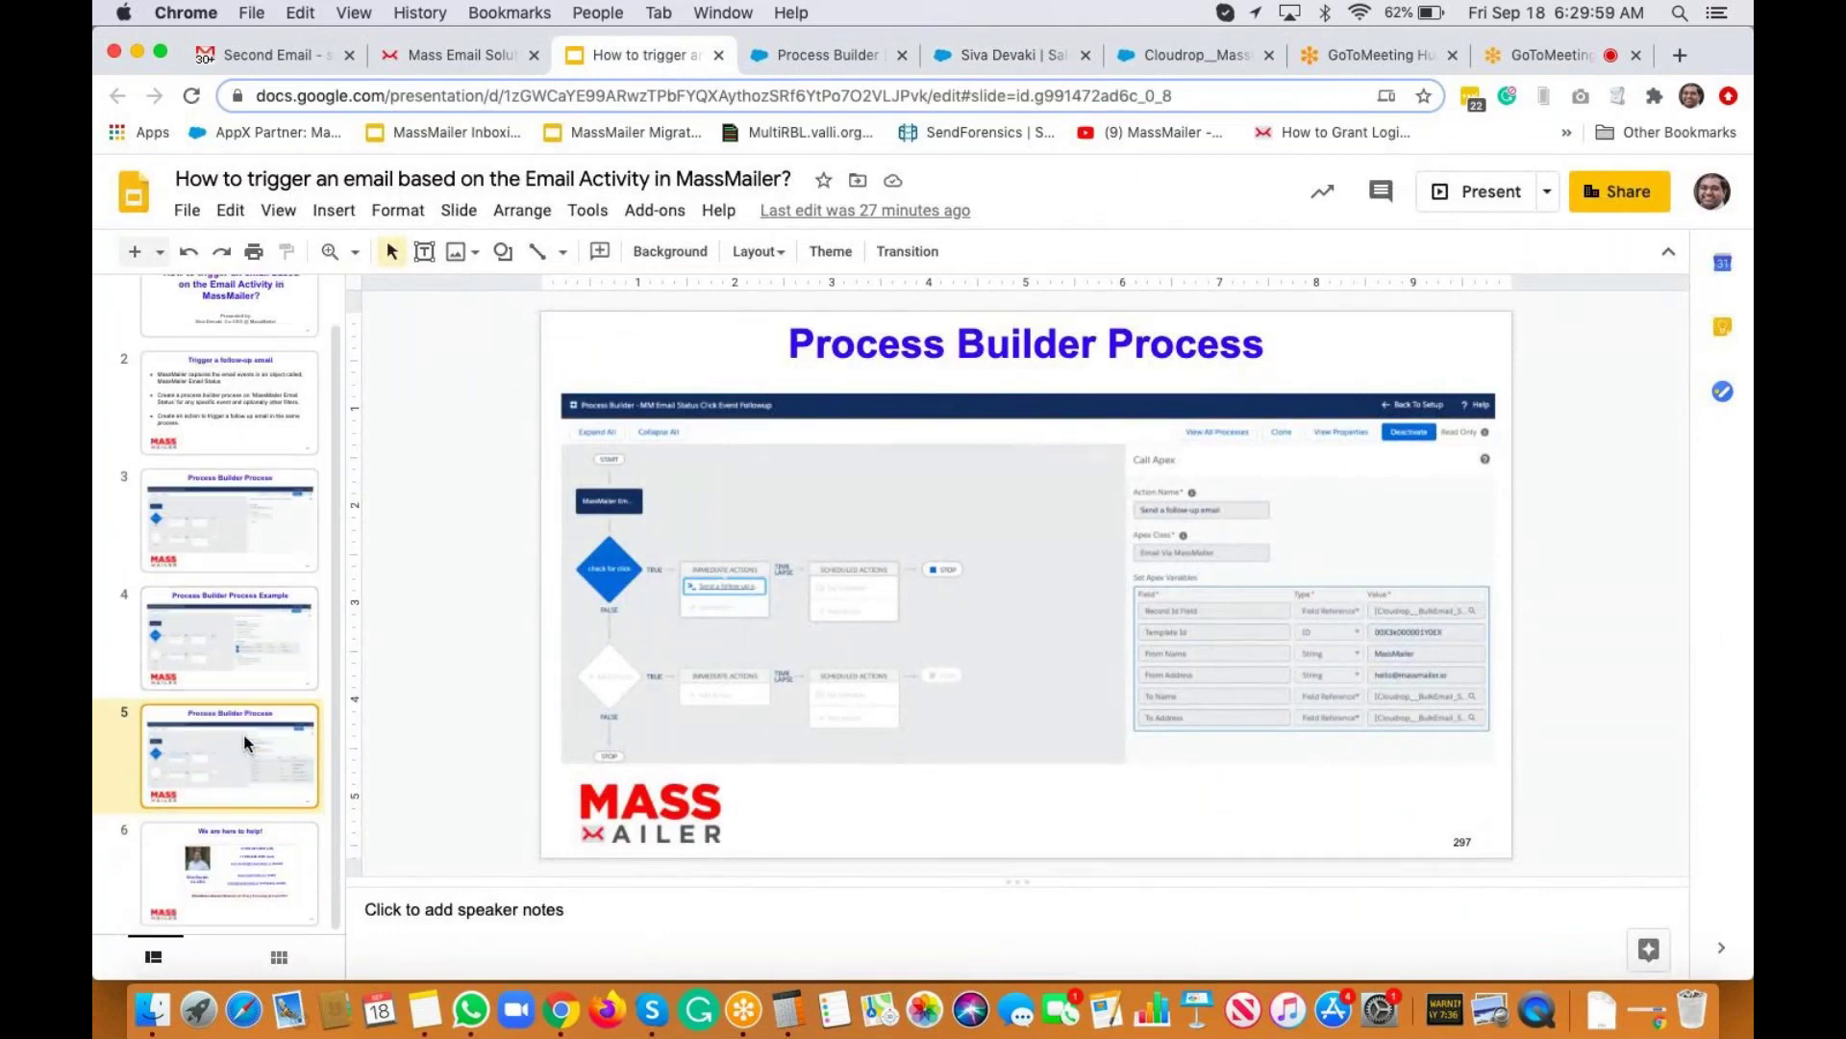
{"action": "left_click", "coordinate": [298, 850]}
{"action": "left_click", "coordinate": [279, 210]}
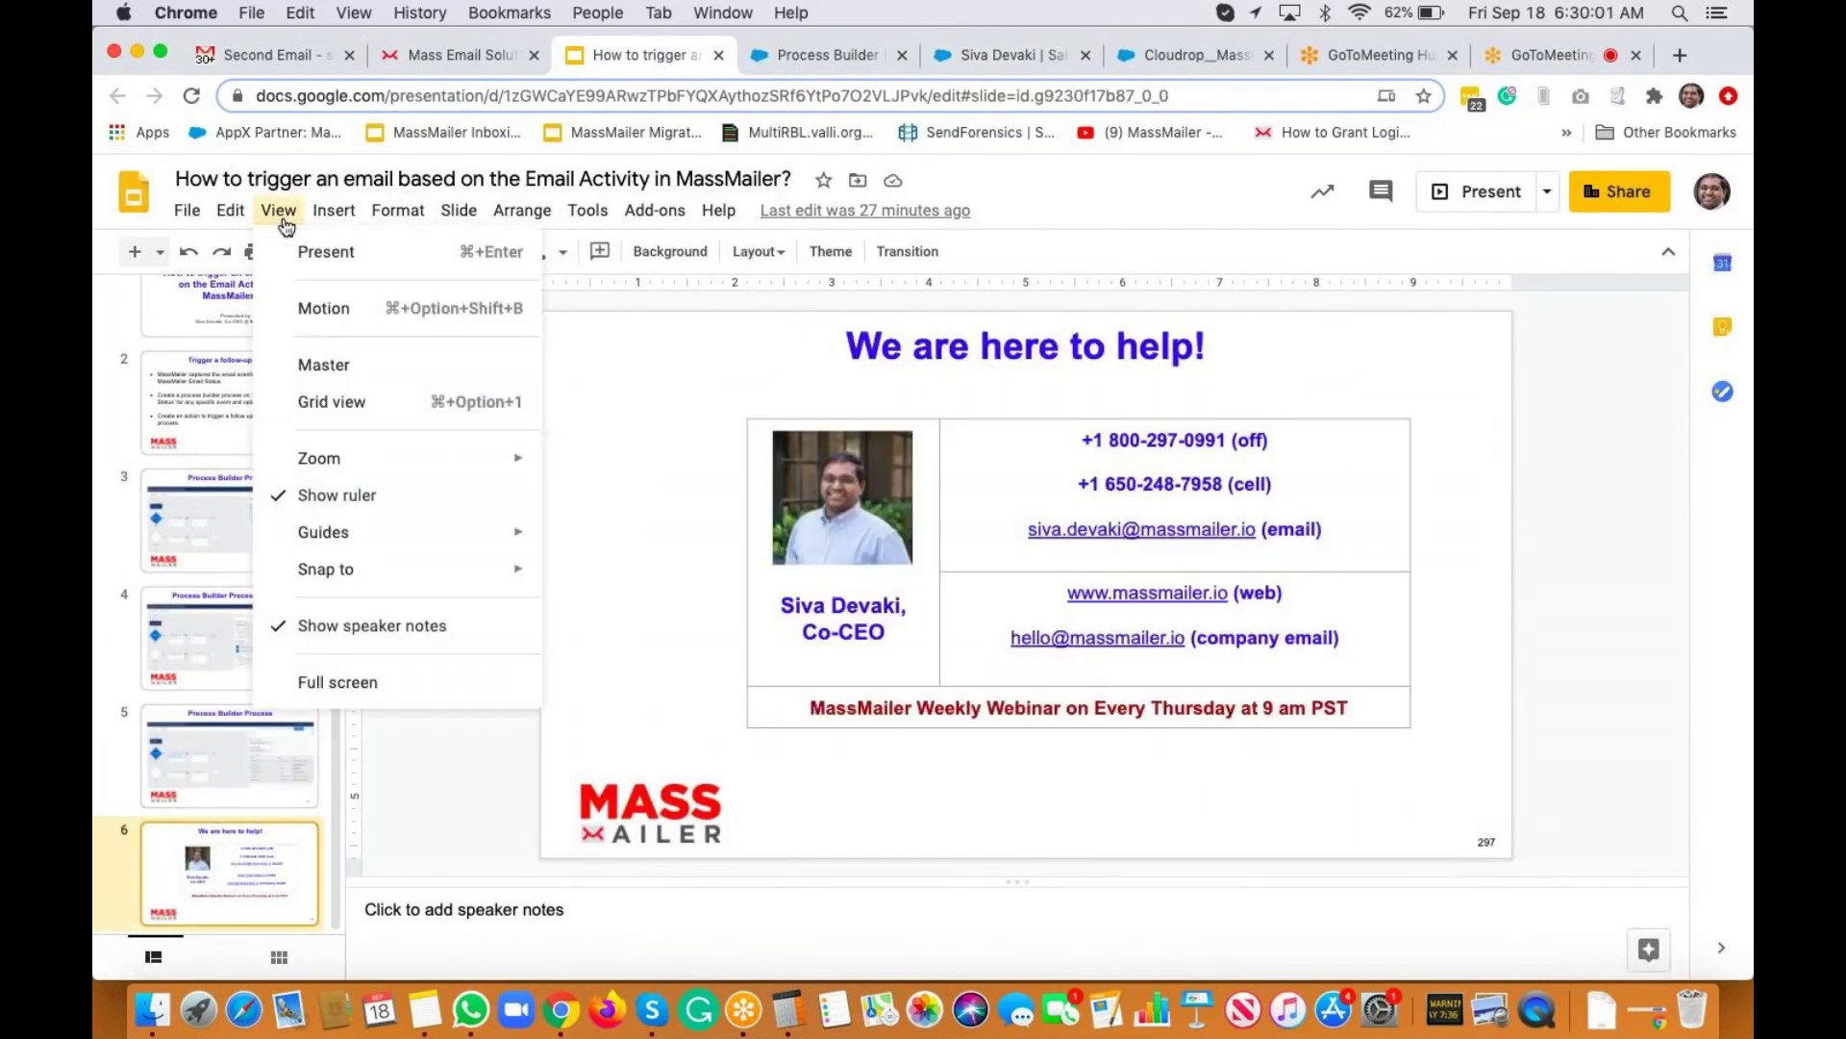
{"action": "left_click", "coordinate": [297, 243]}
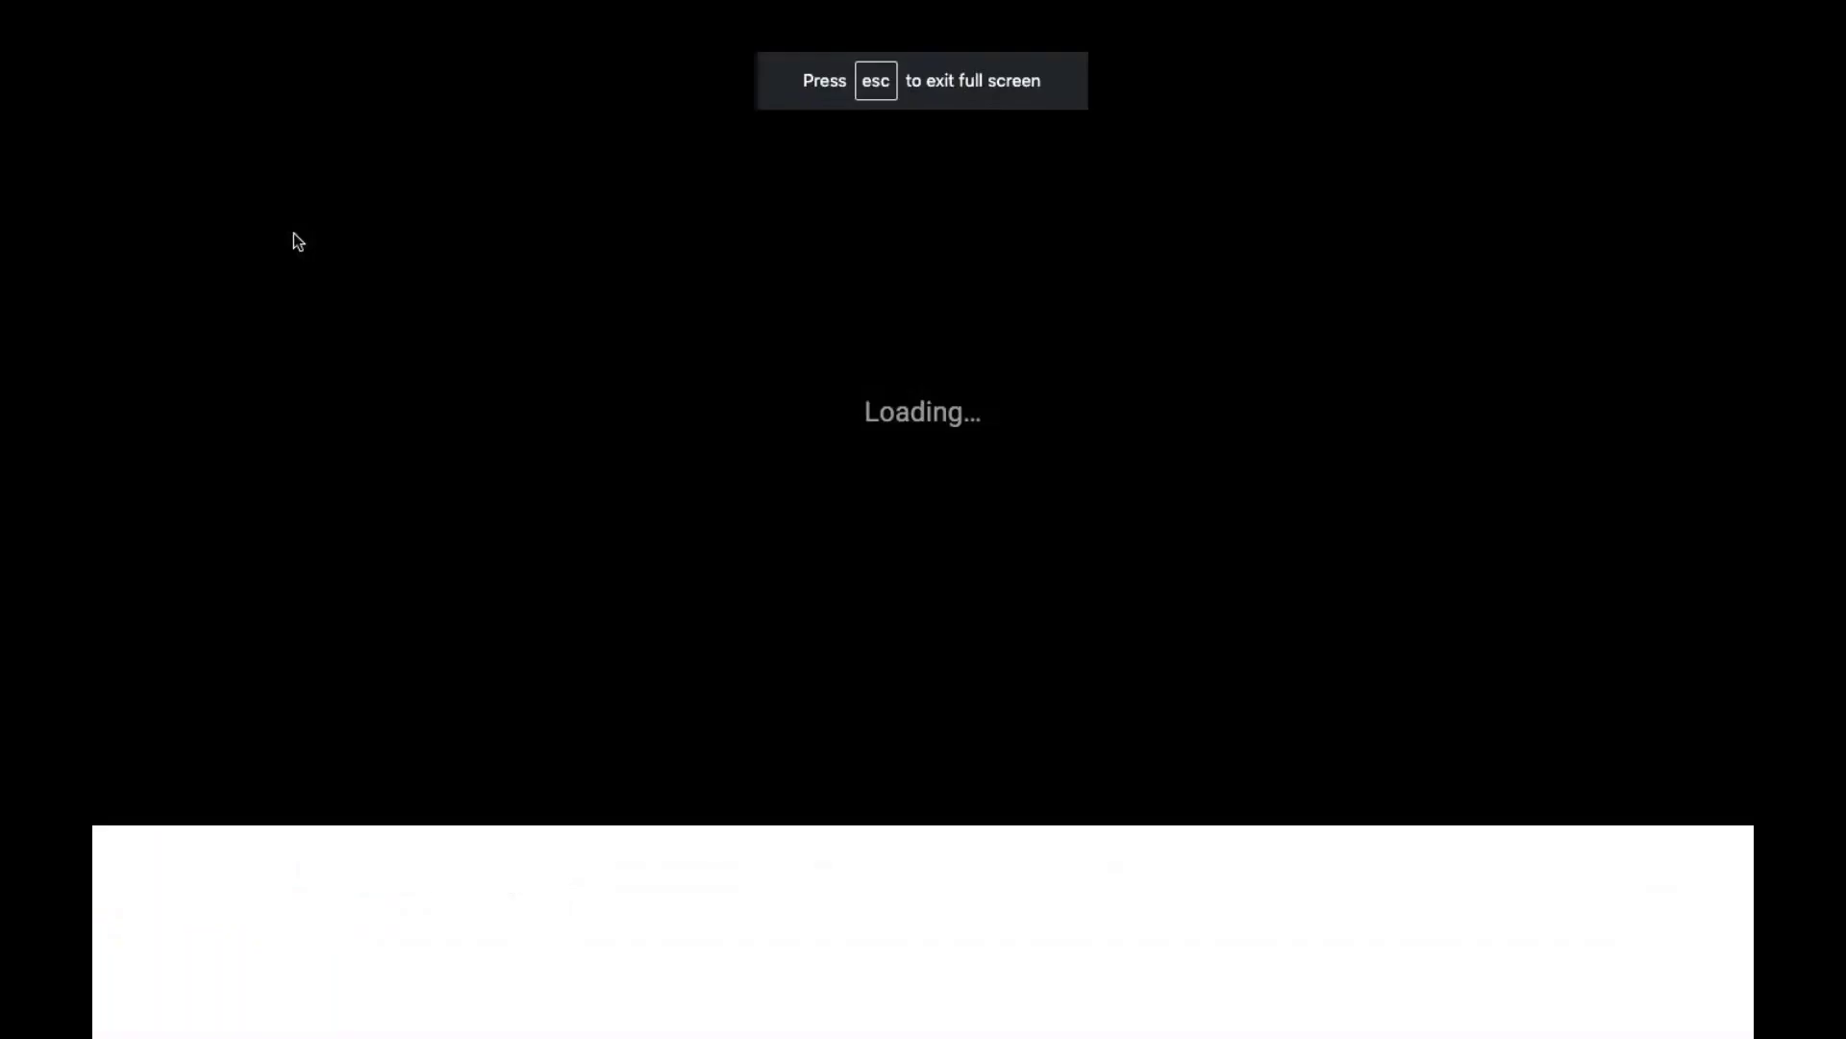